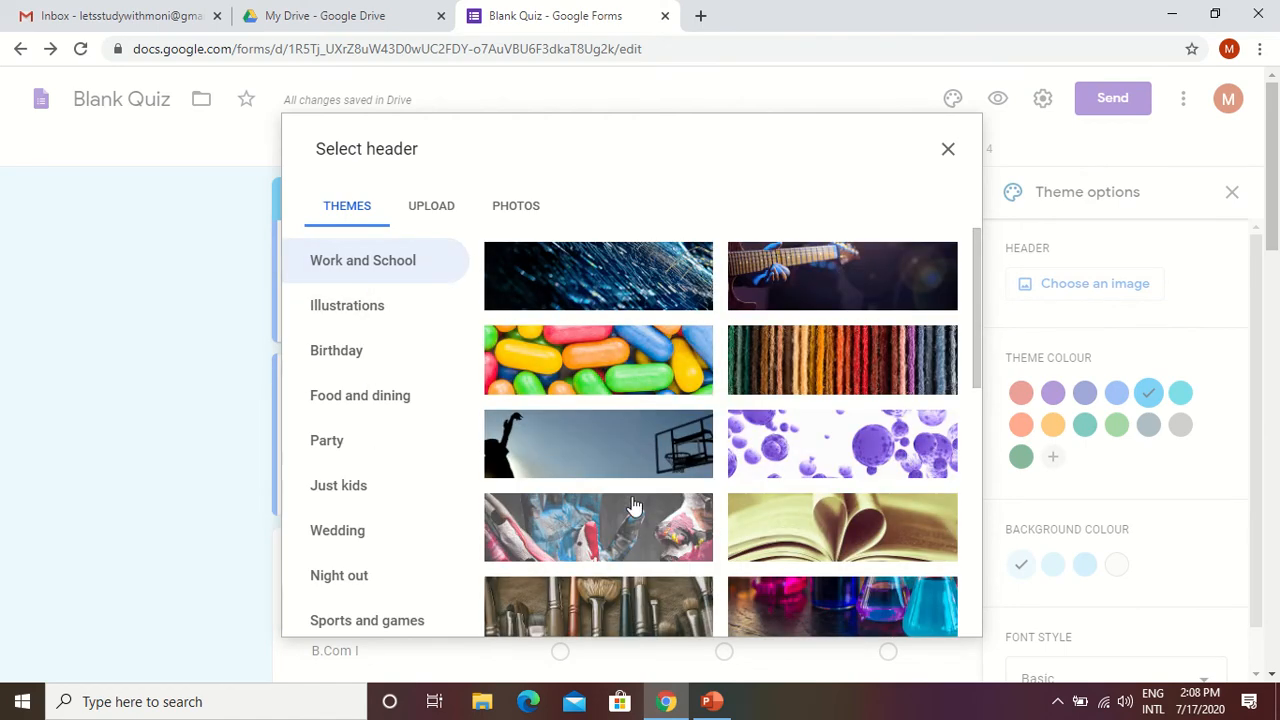
Insert the coloured-pencils image from the Work and School themes as the form's header.
{"action": "scroll", "coordinate": [812, 388], "scroll_direction": "down", "scroll_amount": 4}
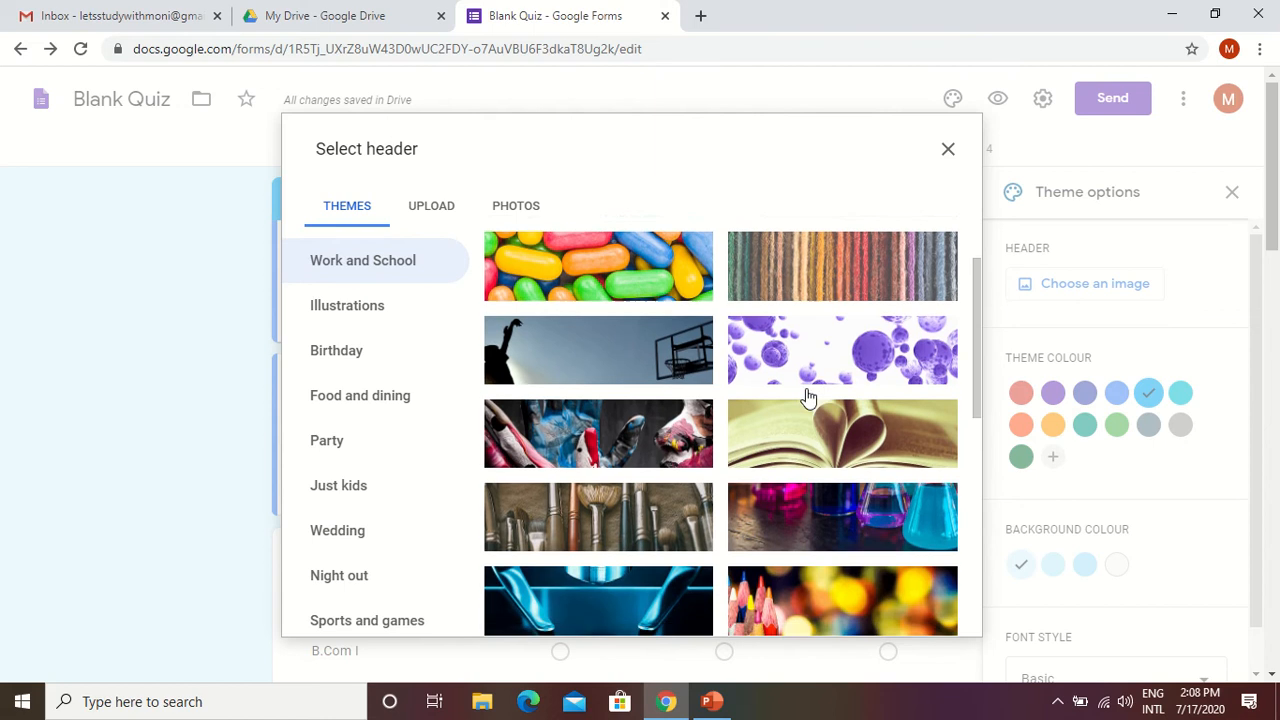
{"action": "scroll", "coordinate": [808, 410], "scroll_direction": "down", "scroll_amount": 1}
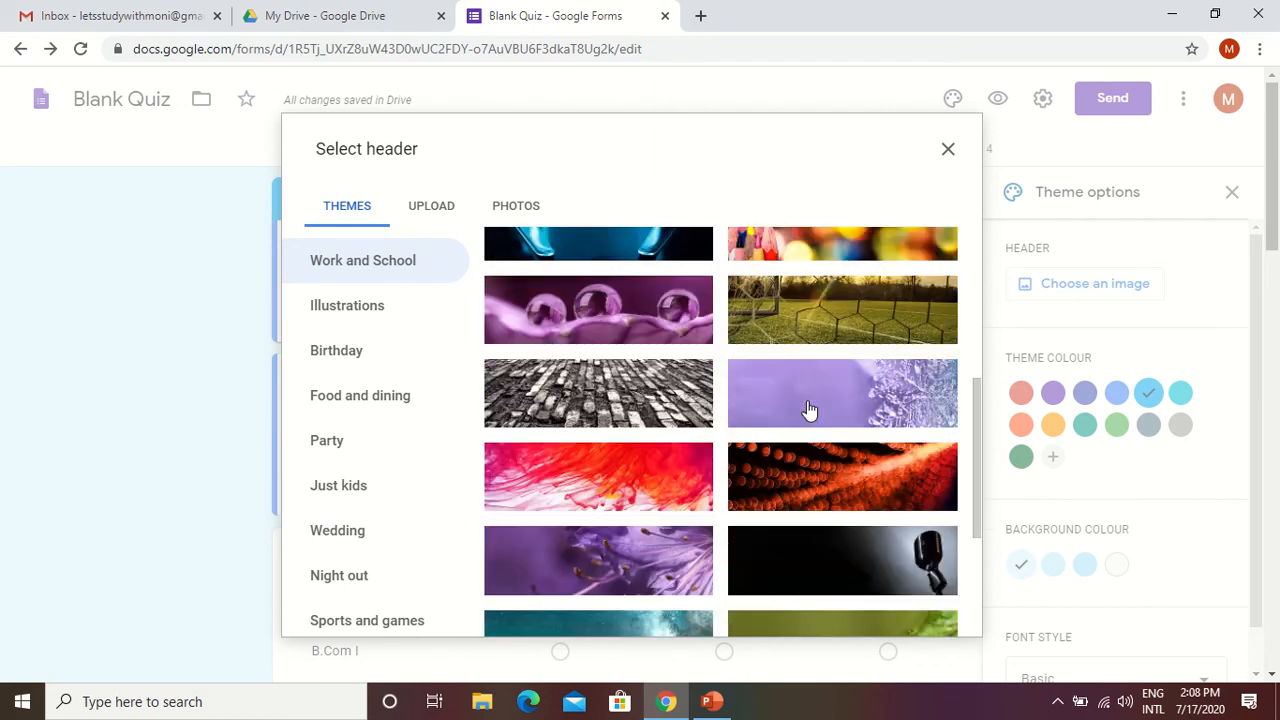
{"action": "scroll", "coordinate": [808, 410], "scroll_direction": "up", "scroll_amount": 1}
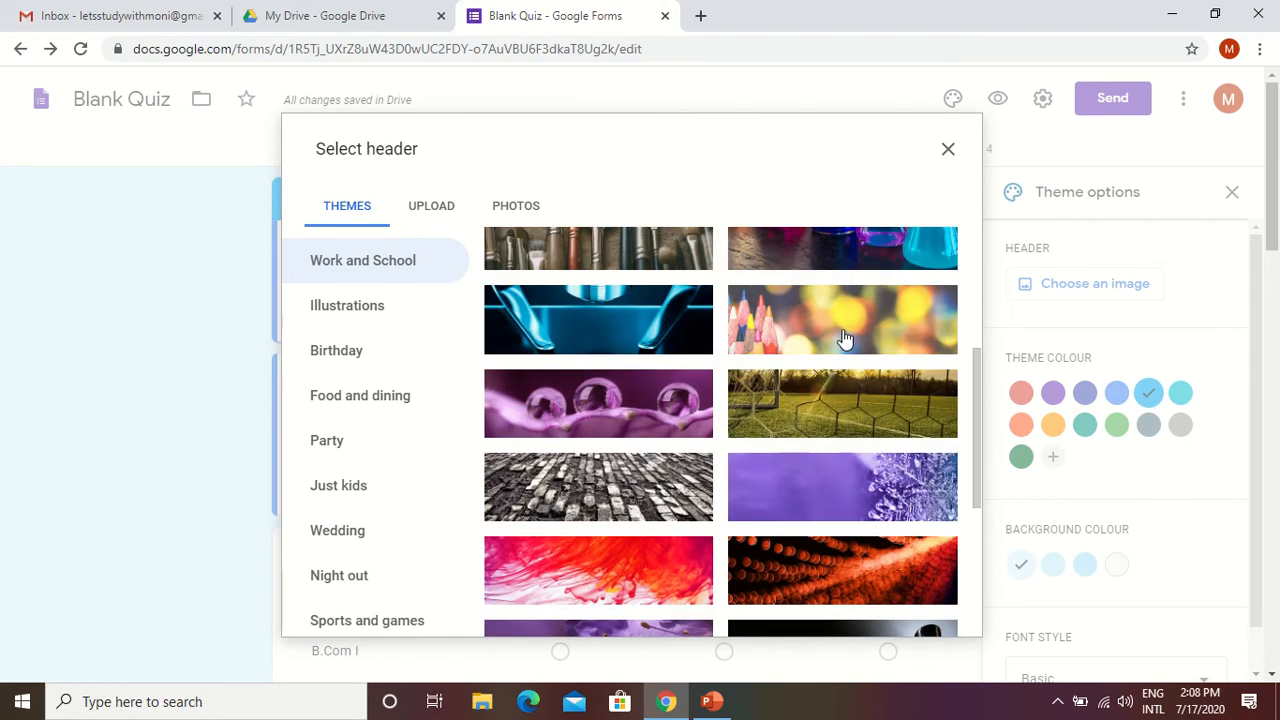
{"action": "left_click", "coordinate": [845, 340]}
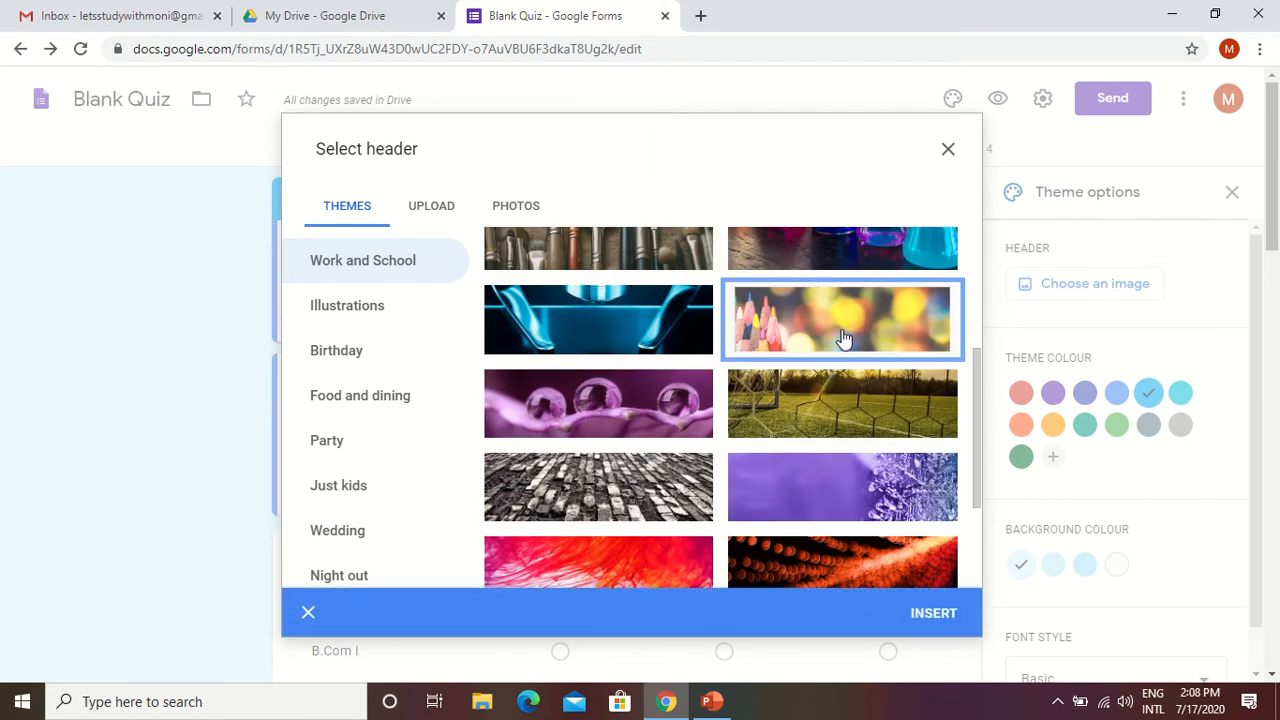
{"action": "left_click", "coordinate": [930, 620]}
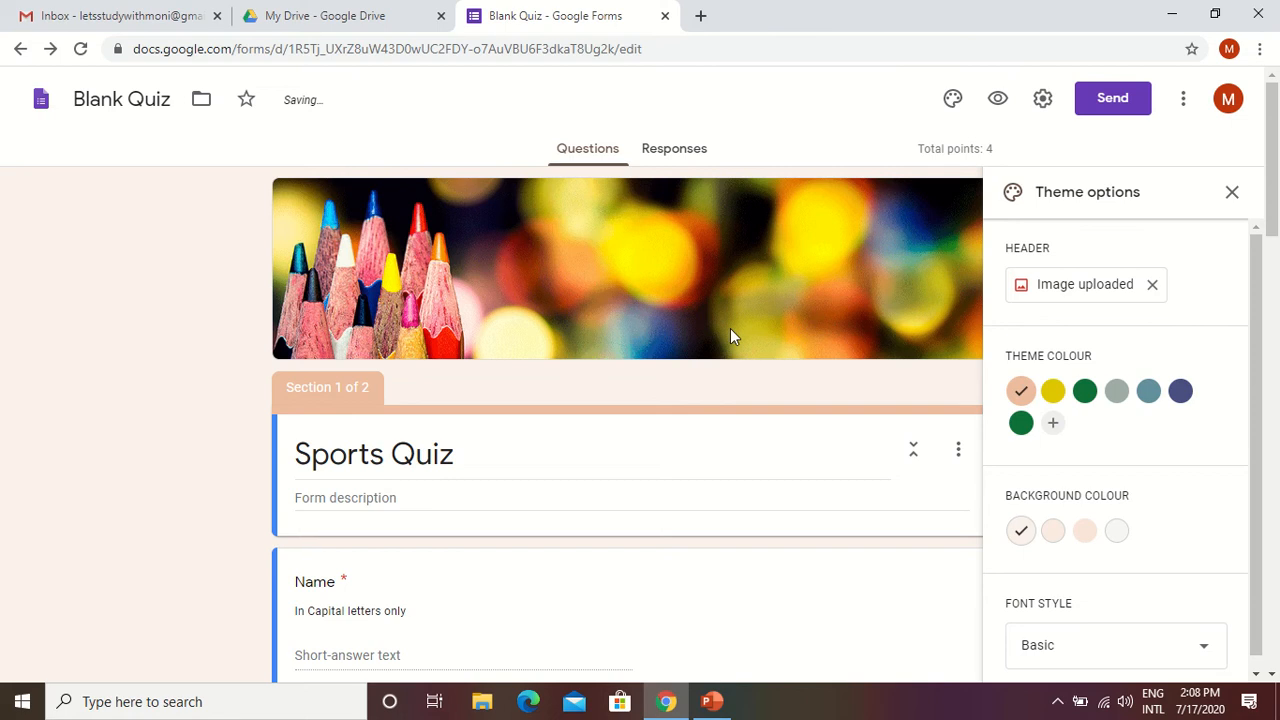
Set the form's theme colour to green #0e7139 and its background colour to Dark #b7d4c4.
{"action": "scroll", "coordinate": [730, 336], "scroll_direction": "down", "scroll_amount": 1}
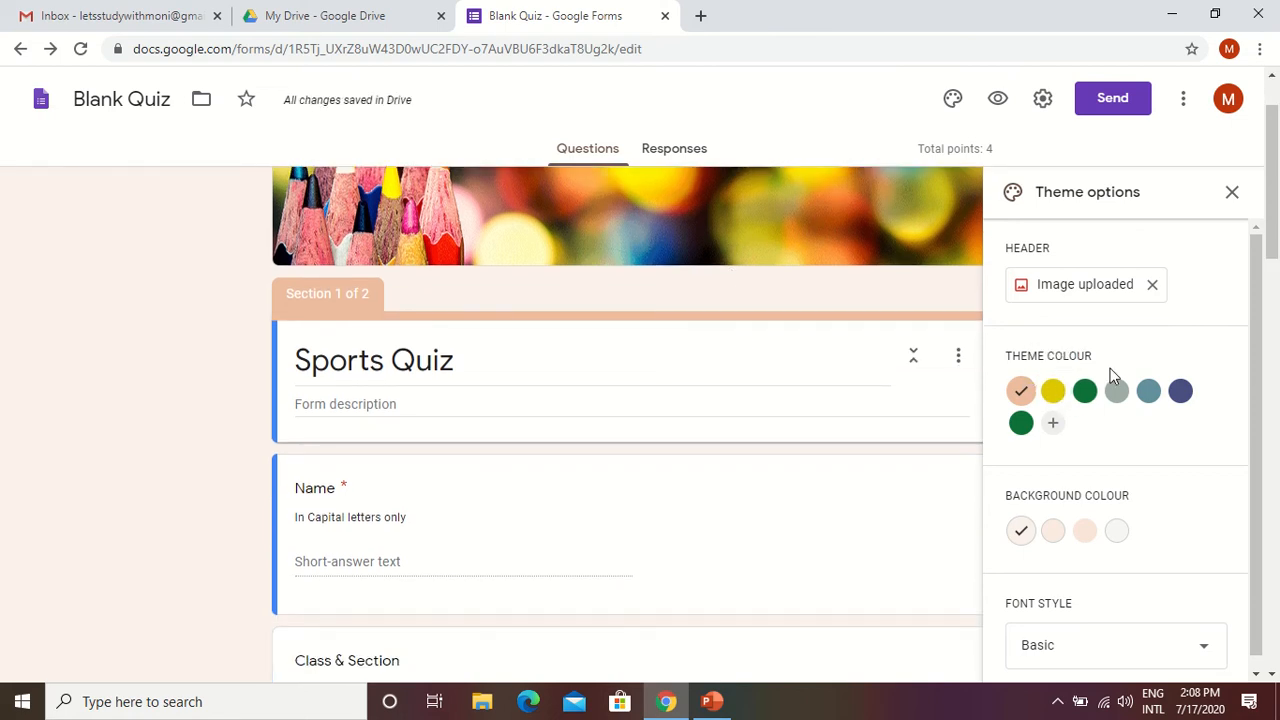
{"action": "left_click", "coordinate": [1086, 393]}
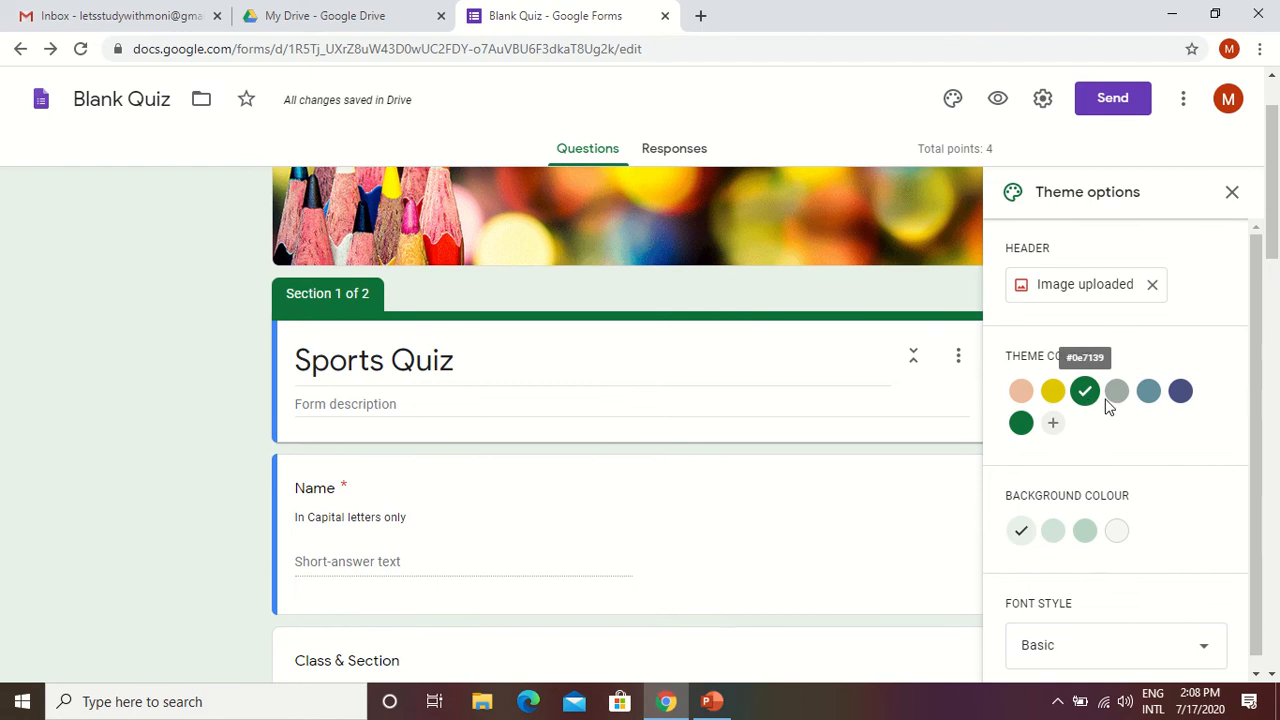
{"action": "scroll", "coordinate": [1108, 404], "scroll_direction": "down", "scroll_amount": 1}
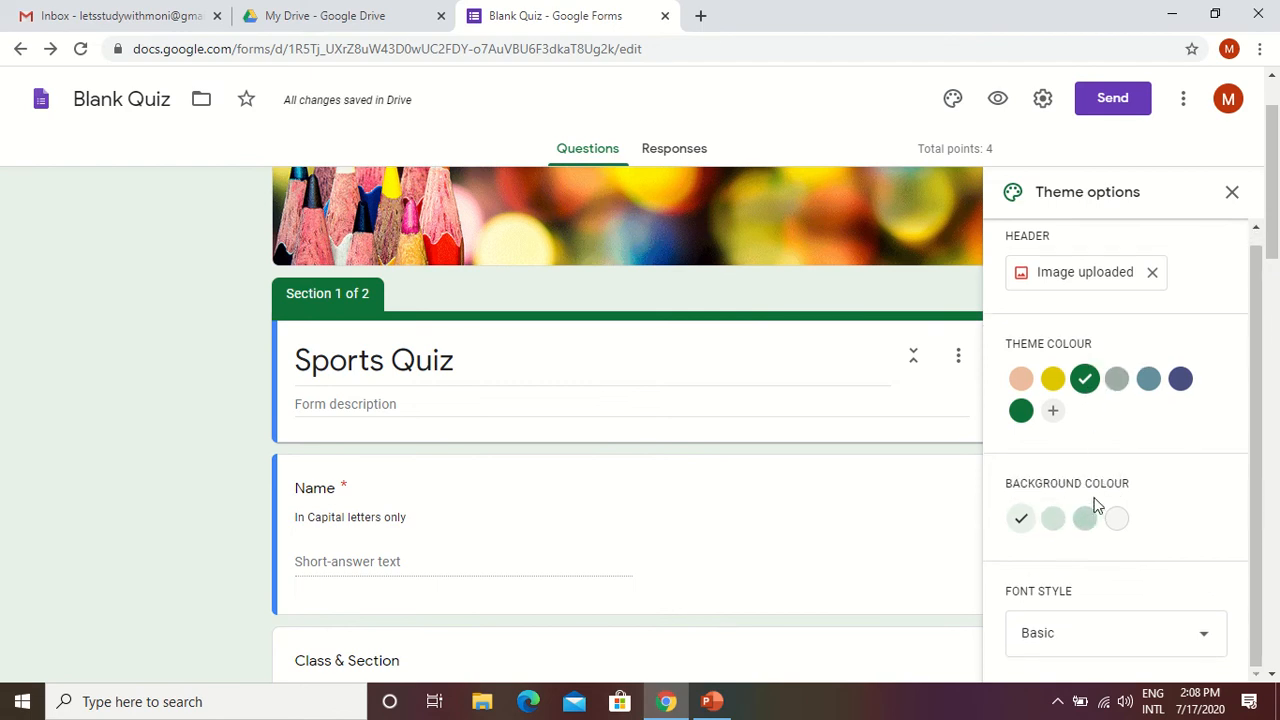
{"action": "left_click", "coordinate": [1085, 518]}
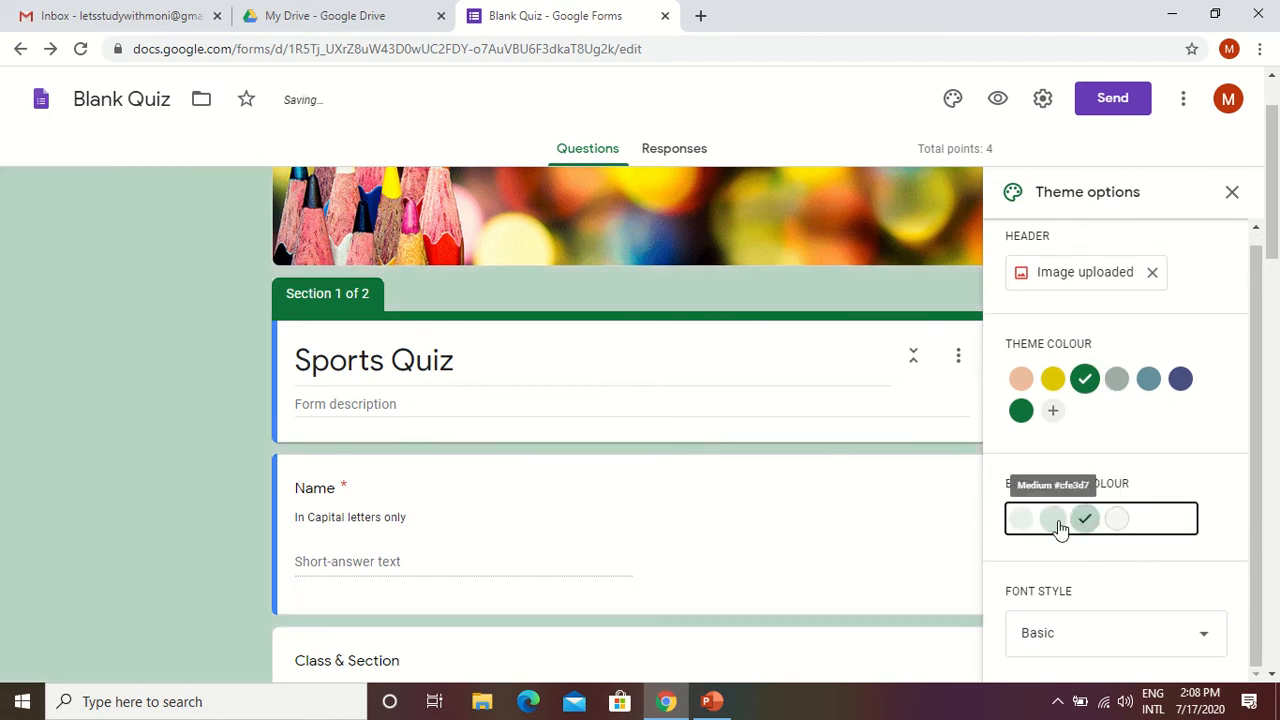
{"action": "left_click", "coordinate": [1058, 522]}
{"action": "left_click", "coordinate": [1080, 522]}
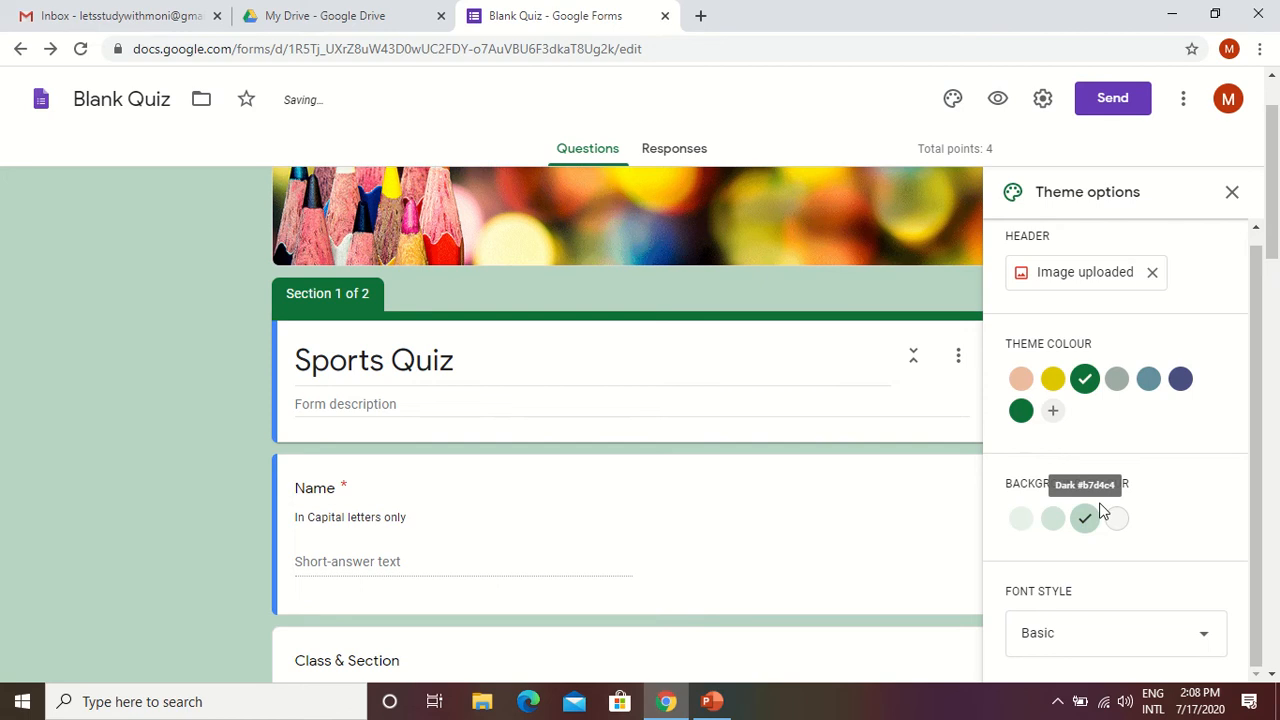
Change the form's font style to Playful and close the theme options.
{"action": "scroll", "coordinate": [1090, 545], "scroll_direction": "down", "scroll_amount": 1}
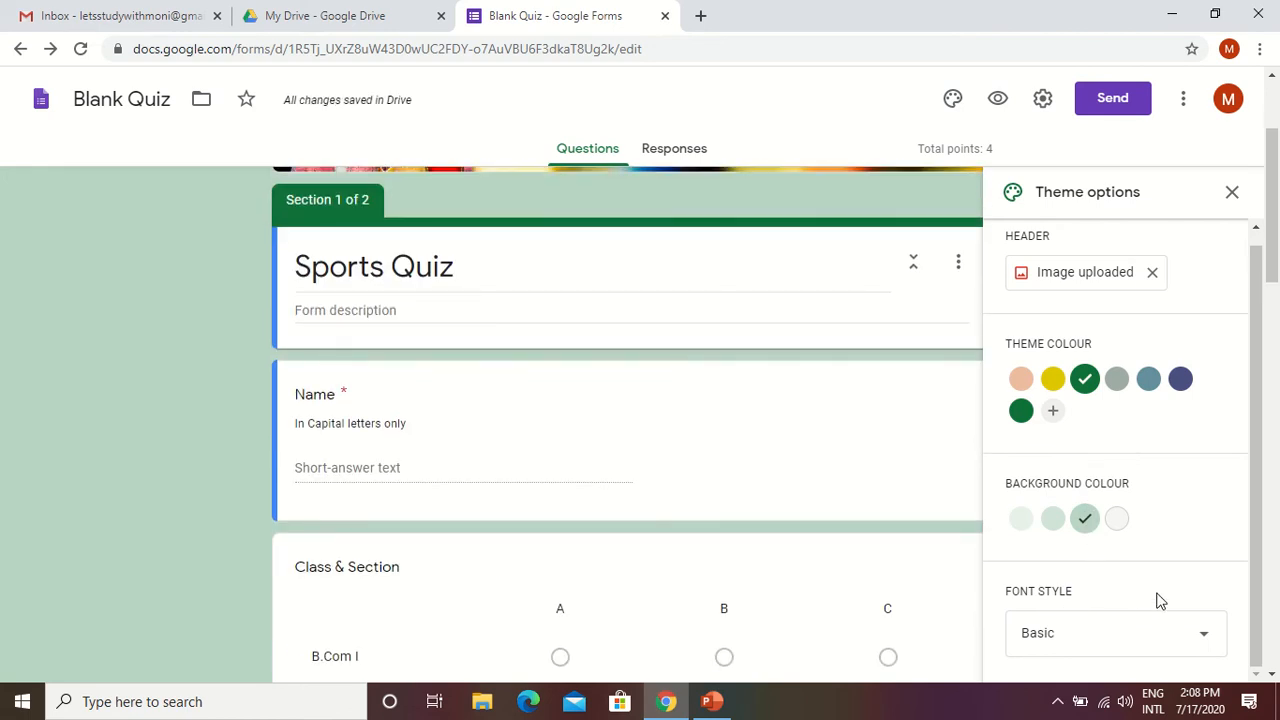
{"action": "left_click", "coordinate": [1200, 636]}
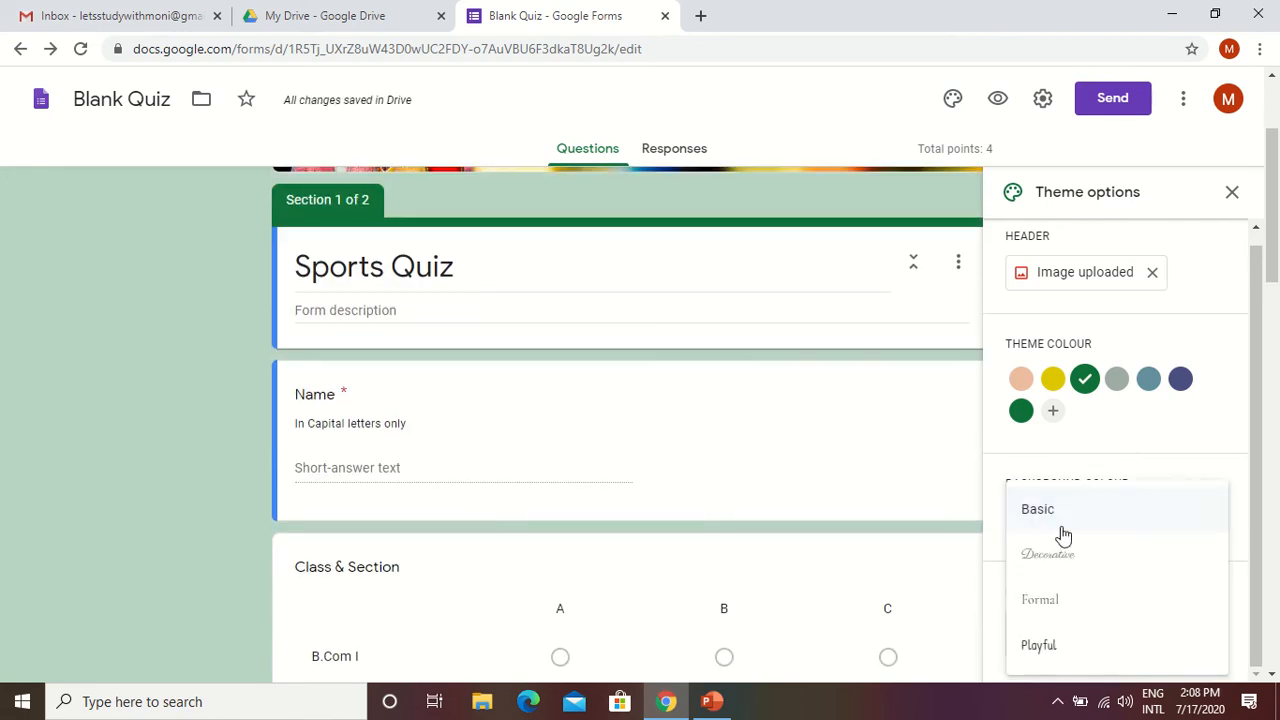
{"action": "left_click", "coordinate": [1042, 645]}
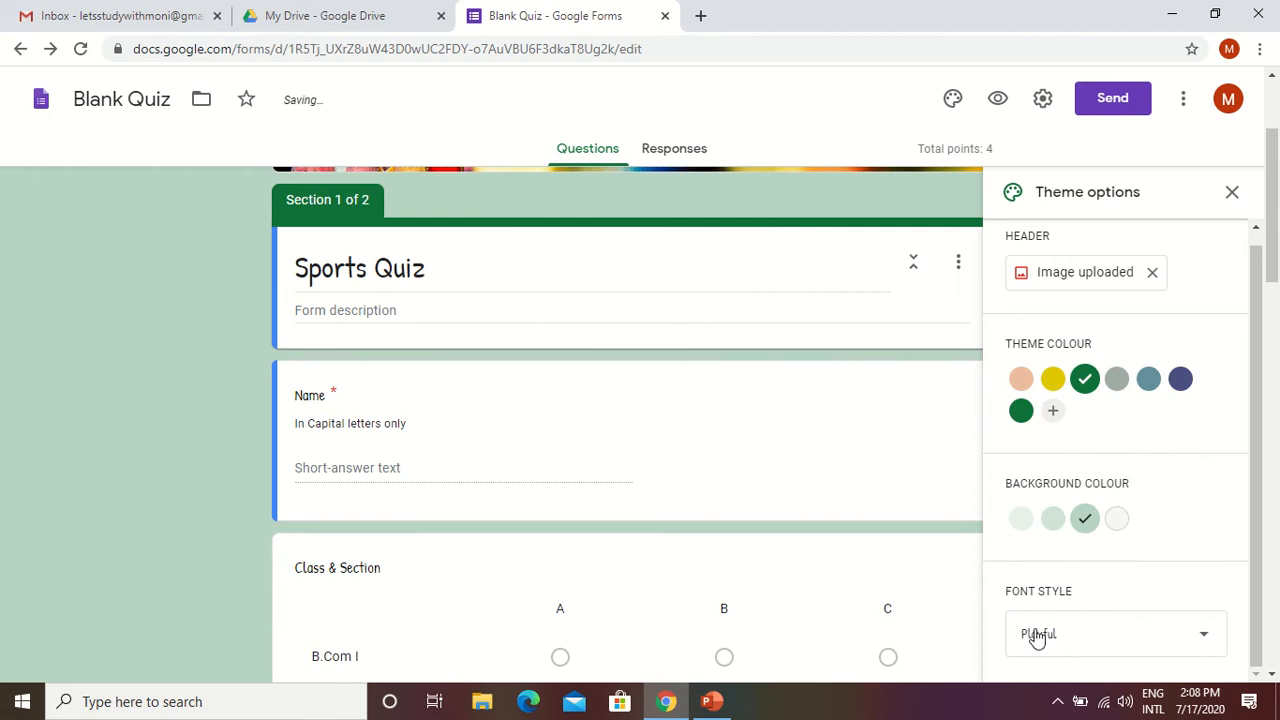
{"action": "left_click", "coordinate": [1232, 193]}
{"action": "scroll", "coordinate": [470, 460], "scroll_direction": "up", "scroll_amount": 3}
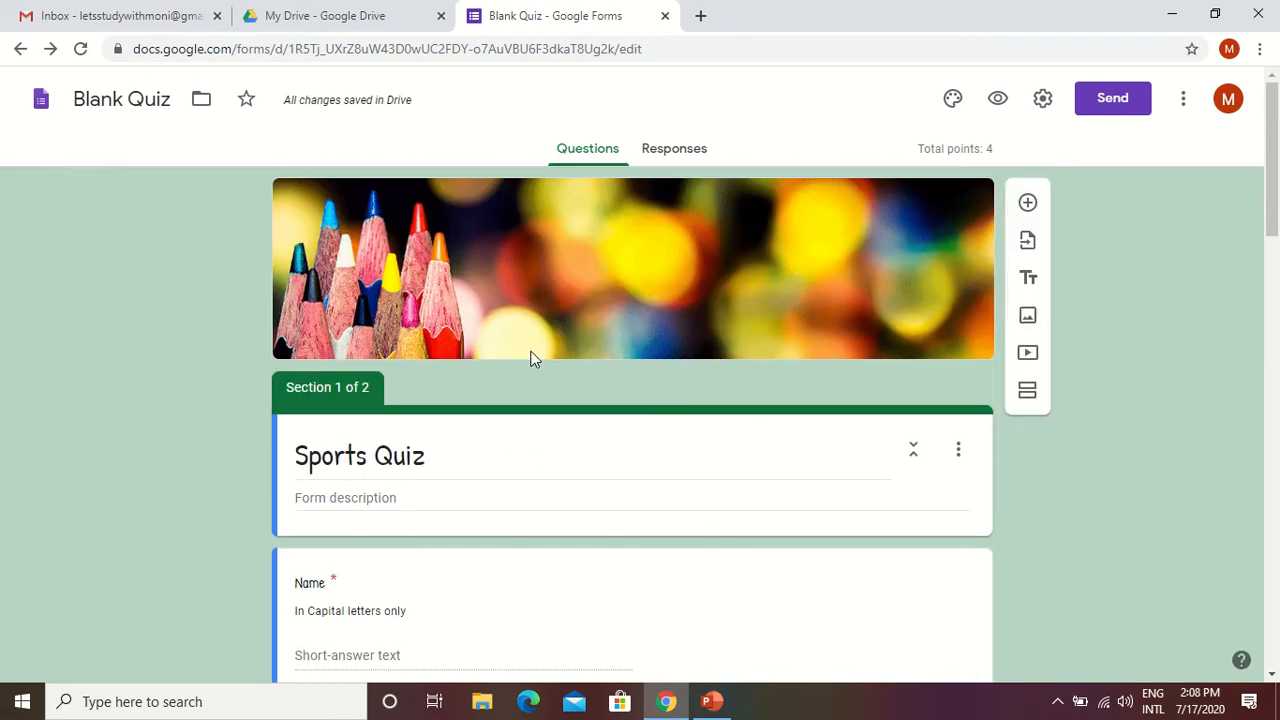
Preview the Sports Quiz form to examine its header and first questions, and return to the form editor.
{"action": "left_click", "coordinate": [997, 98]}
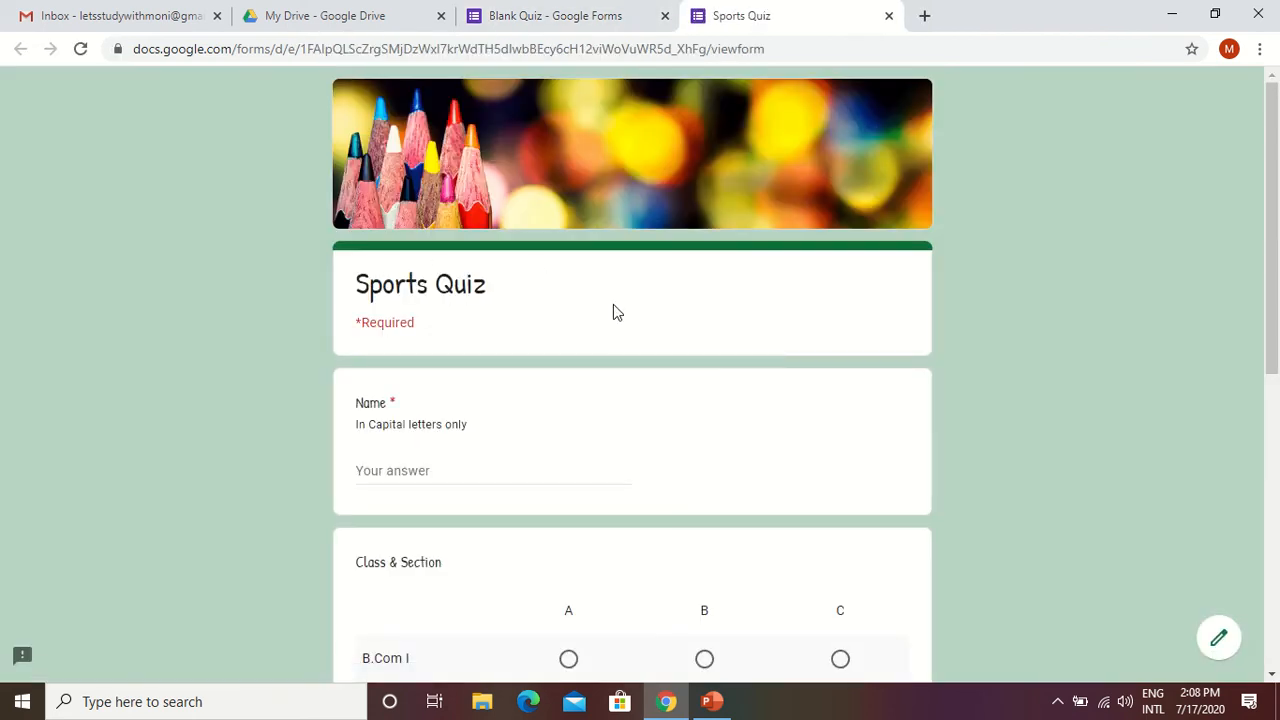
{"action": "scroll", "coordinate": [623, 391], "scroll_direction": "down", "scroll_amount": 5}
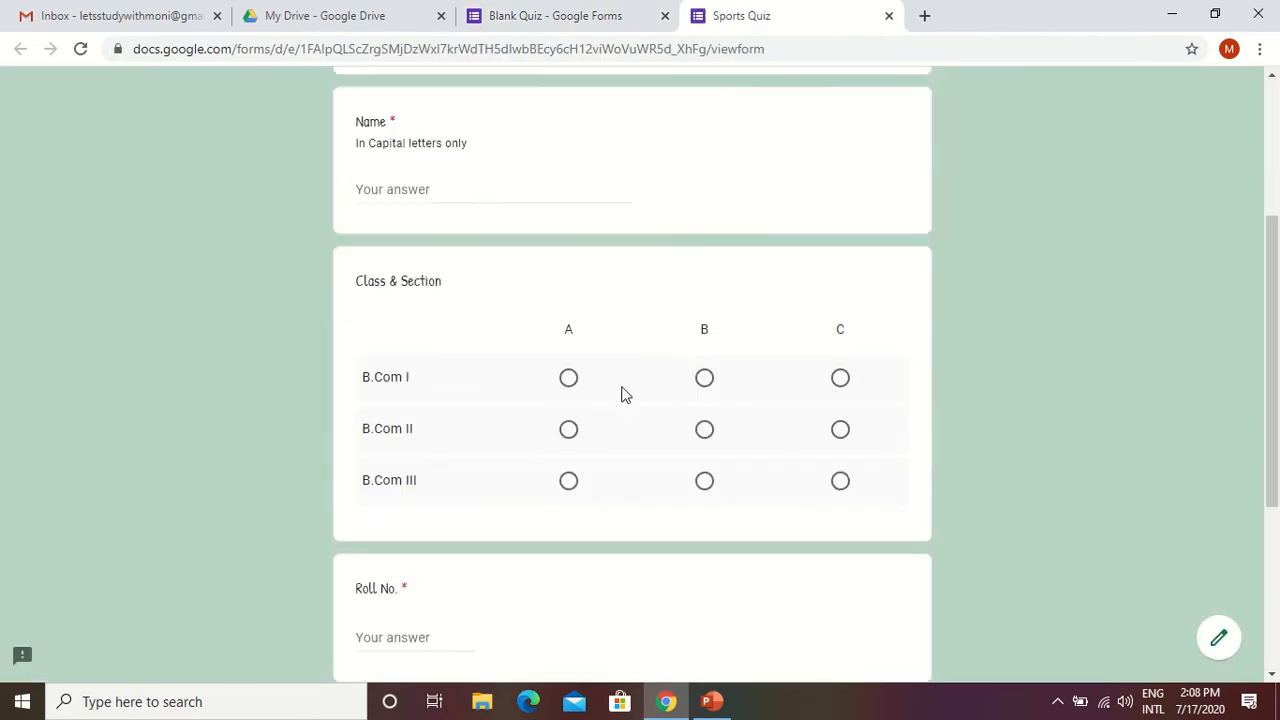
{"action": "scroll", "coordinate": [617, 417], "scroll_direction": "up", "scroll_amount": 5}
{"action": "scroll", "coordinate": [612, 410], "scroll_direction": "up", "scroll_amount": 1}
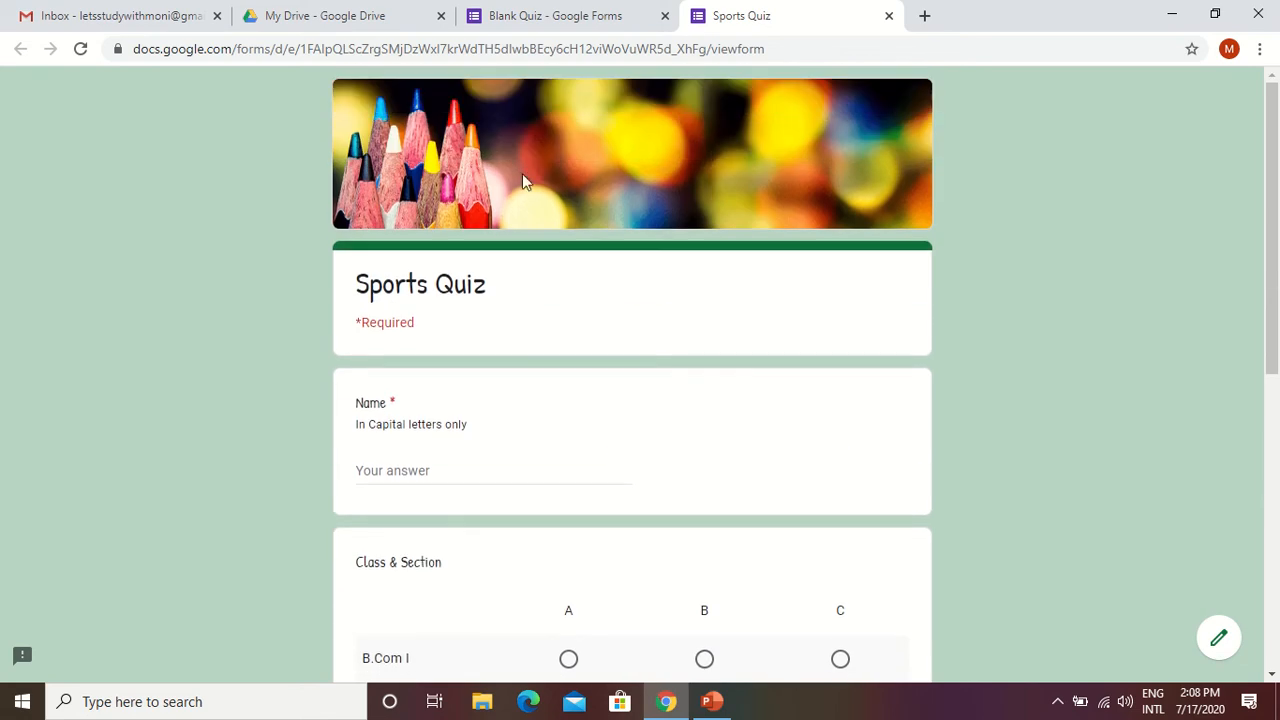
{"action": "left_click", "coordinate": [556, 16]}
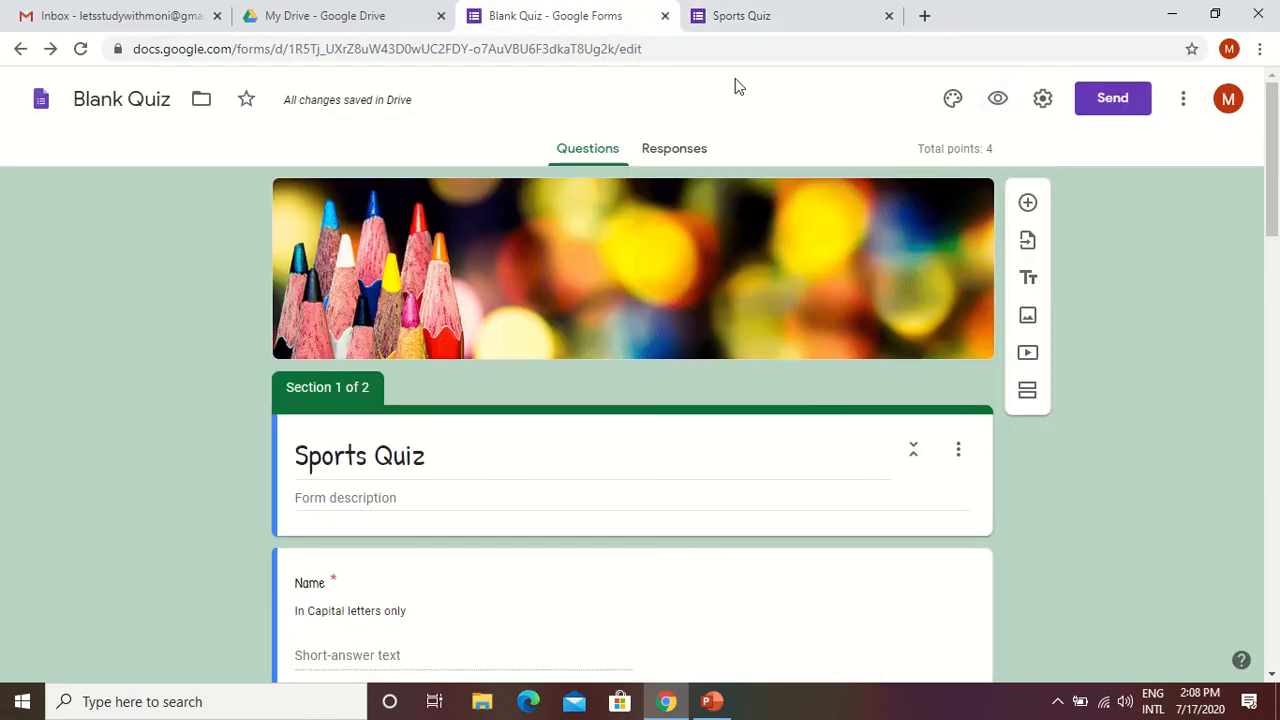
In the general form settings, enable email address collection, response receipts and the limit to 1 response.
{"action": "left_click", "coordinate": [1043, 100]}
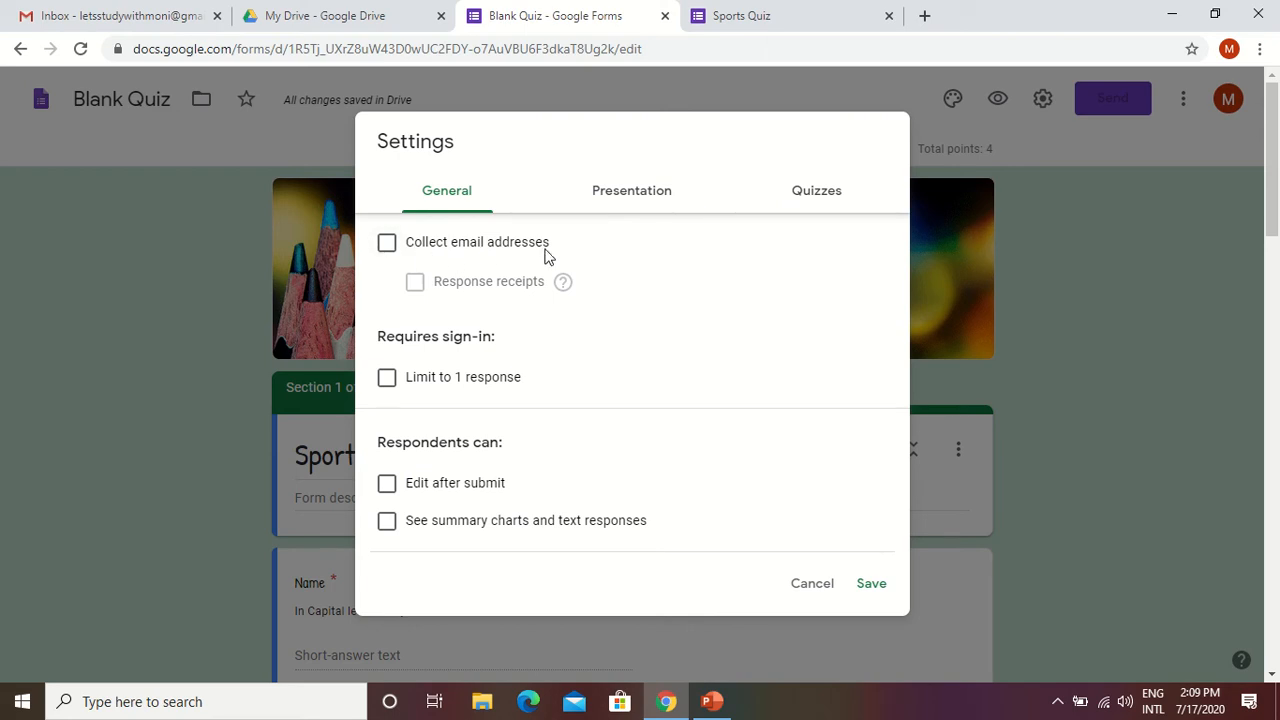
{"action": "left_click", "coordinate": [389, 249]}
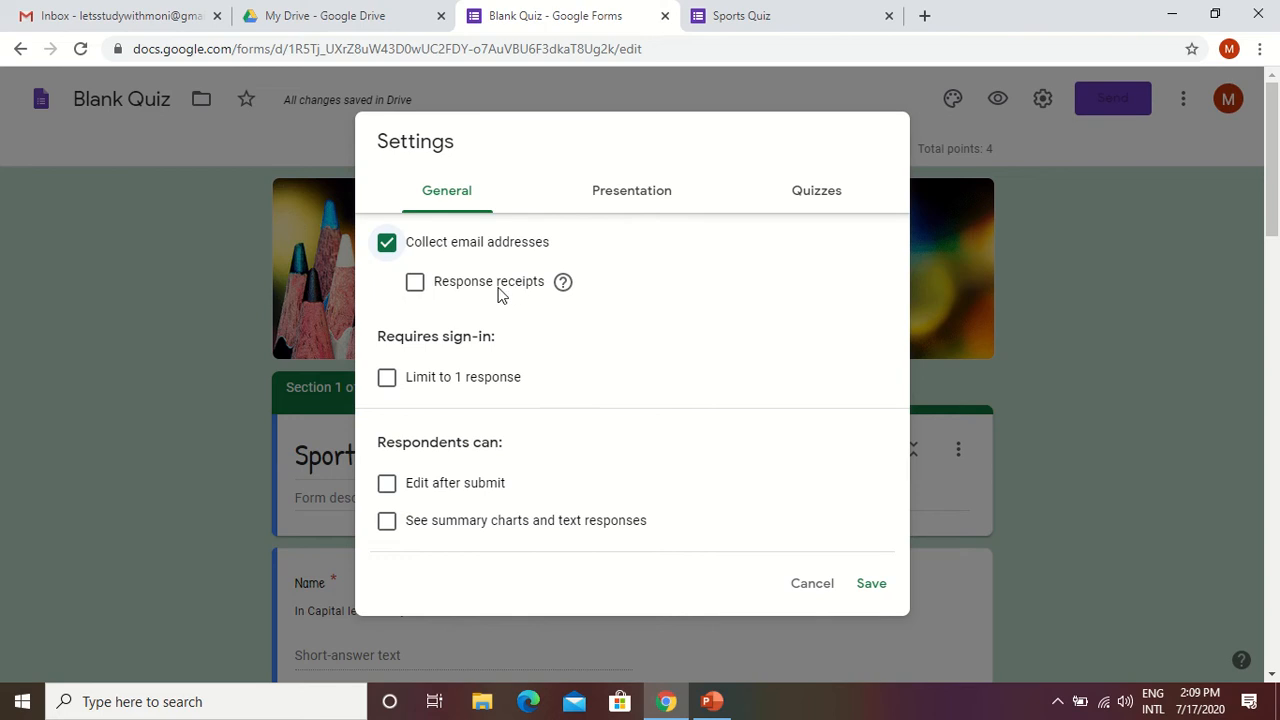
{"action": "left_click", "coordinate": [416, 289]}
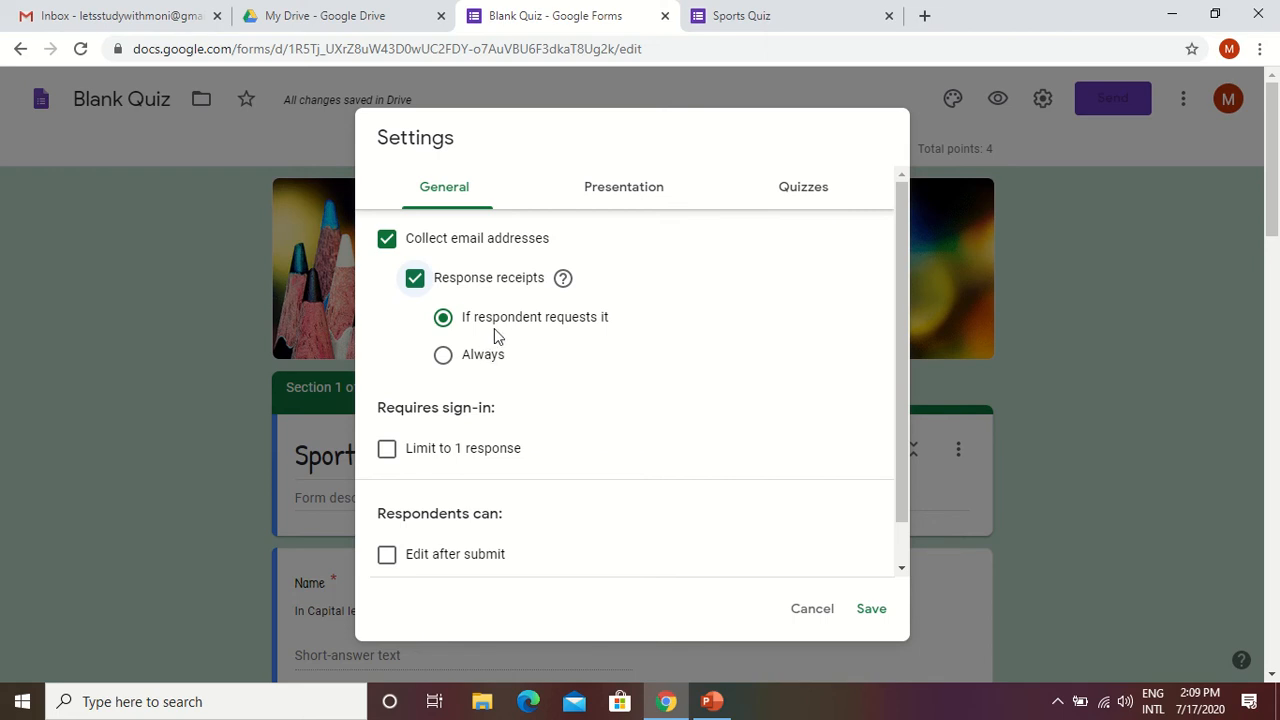
{"action": "scroll", "coordinate": [530, 395], "scroll_direction": "down", "scroll_amount": 1}
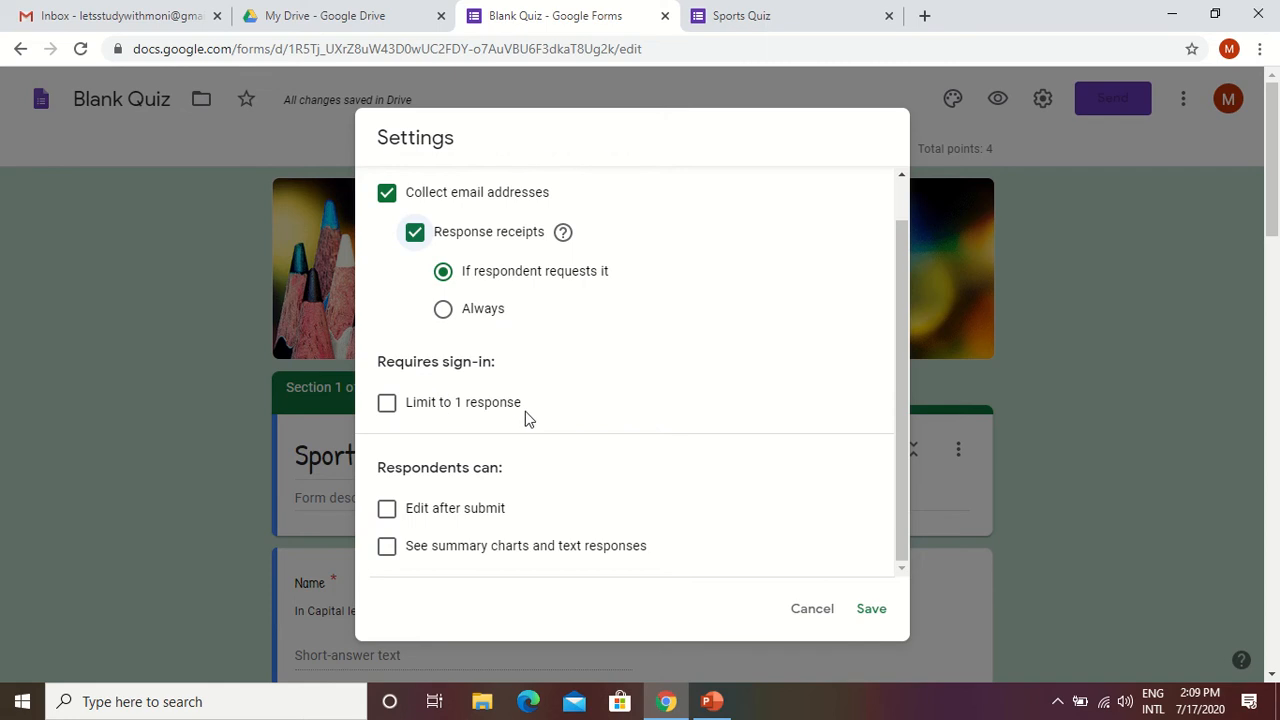
{"action": "left_click", "coordinate": [390, 410]}
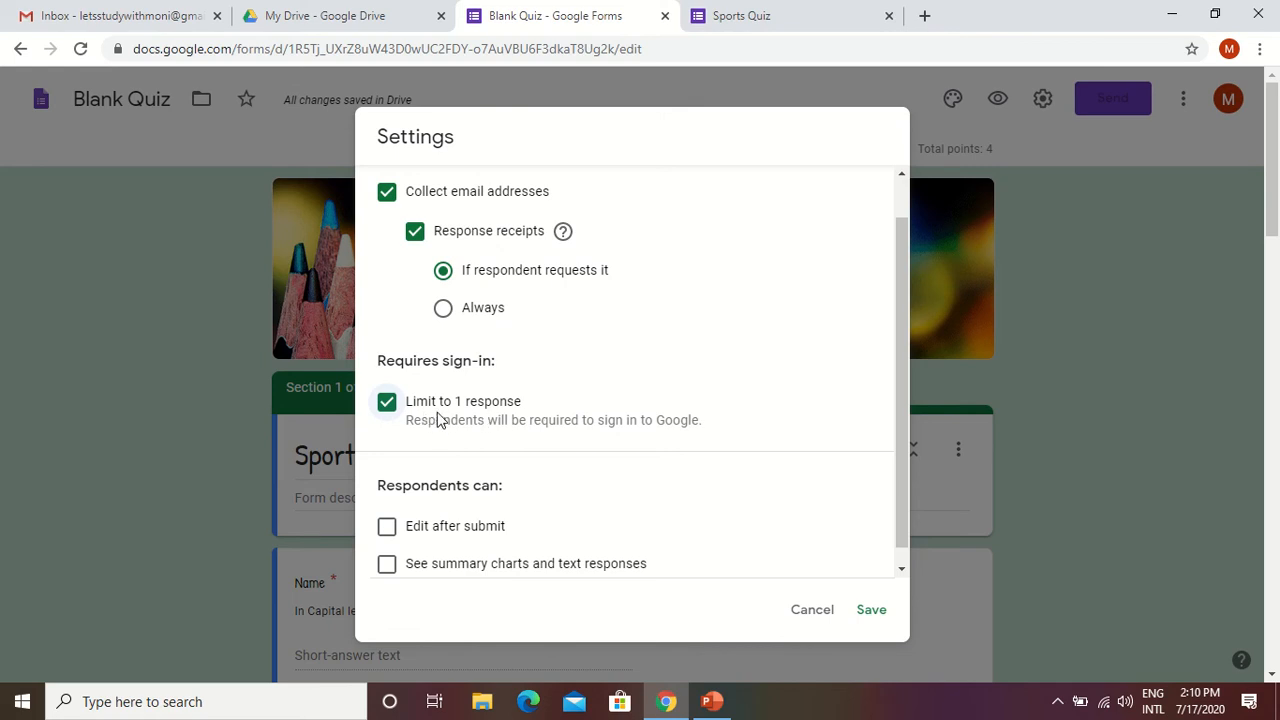
{"action": "scroll", "coordinate": [473, 462], "scroll_direction": "down", "scroll_amount": 1}
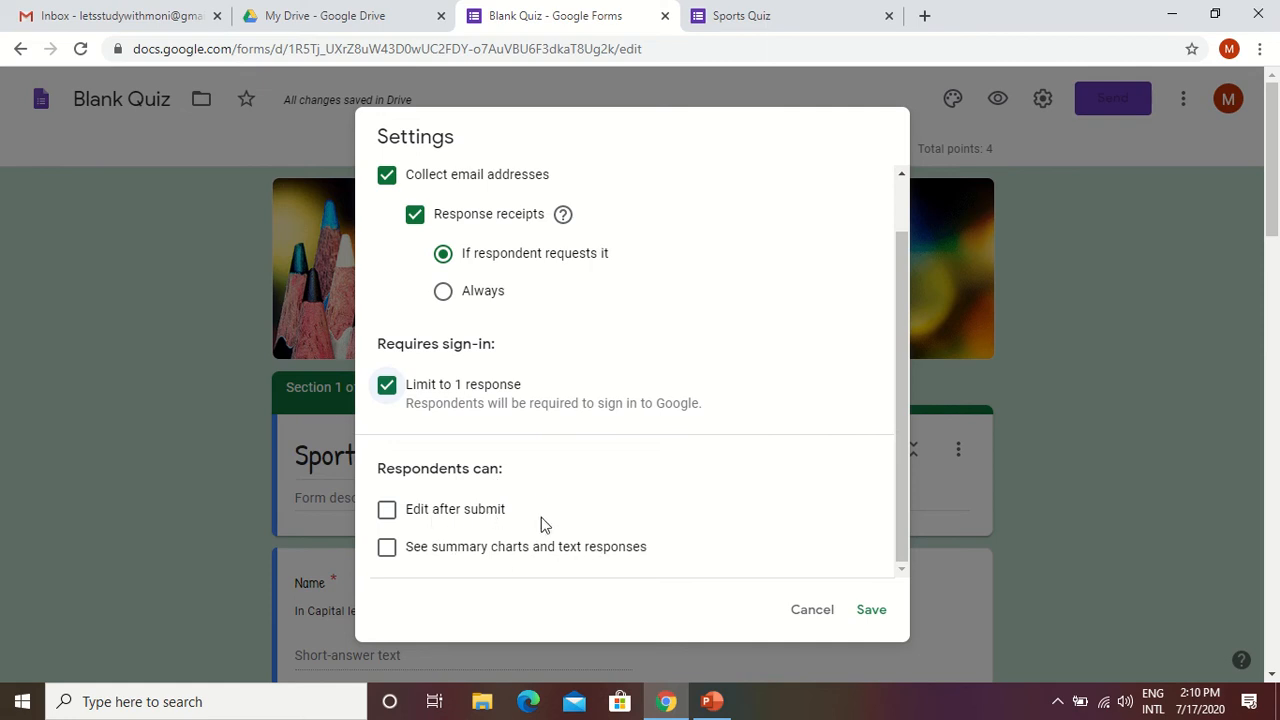
Enable the progress bar and shuffled question order in the form's presentation settings.
{"action": "scroll", "coordinate": [672, 490], "scroll_direction": "up", "scroll_amount": 2}
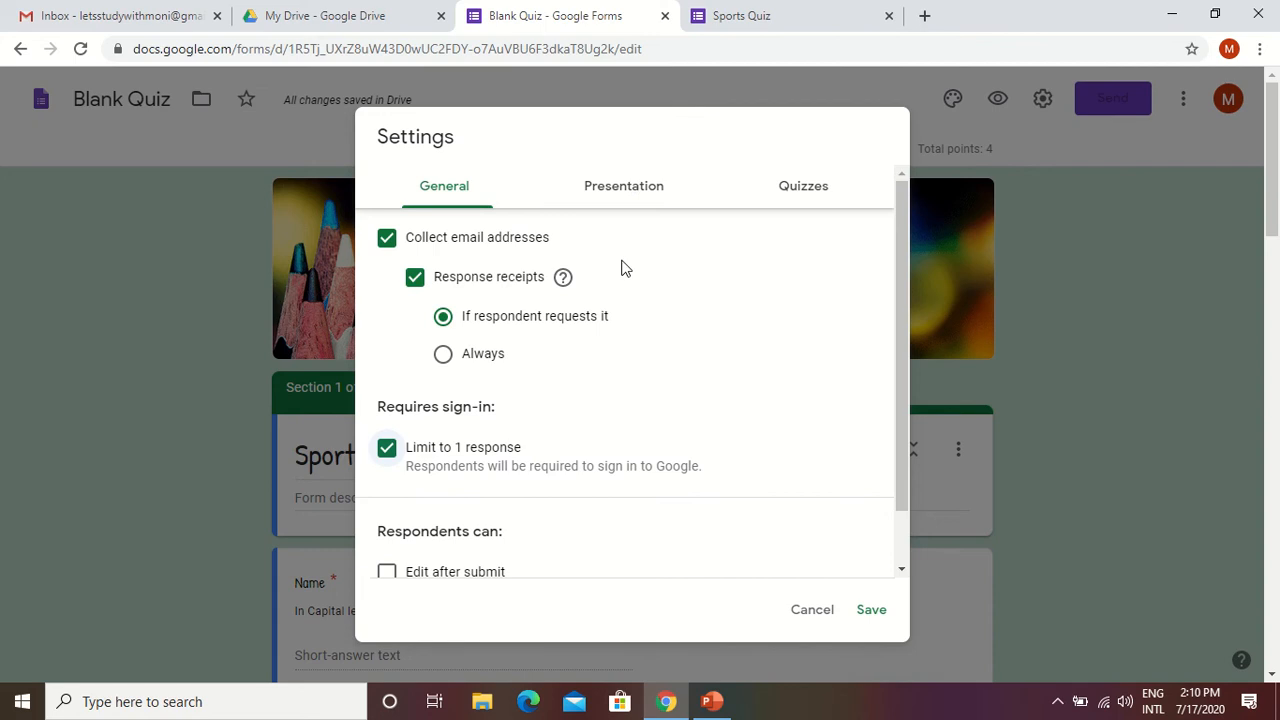
{"action": "left_click", "coordinate": [626, 196]}
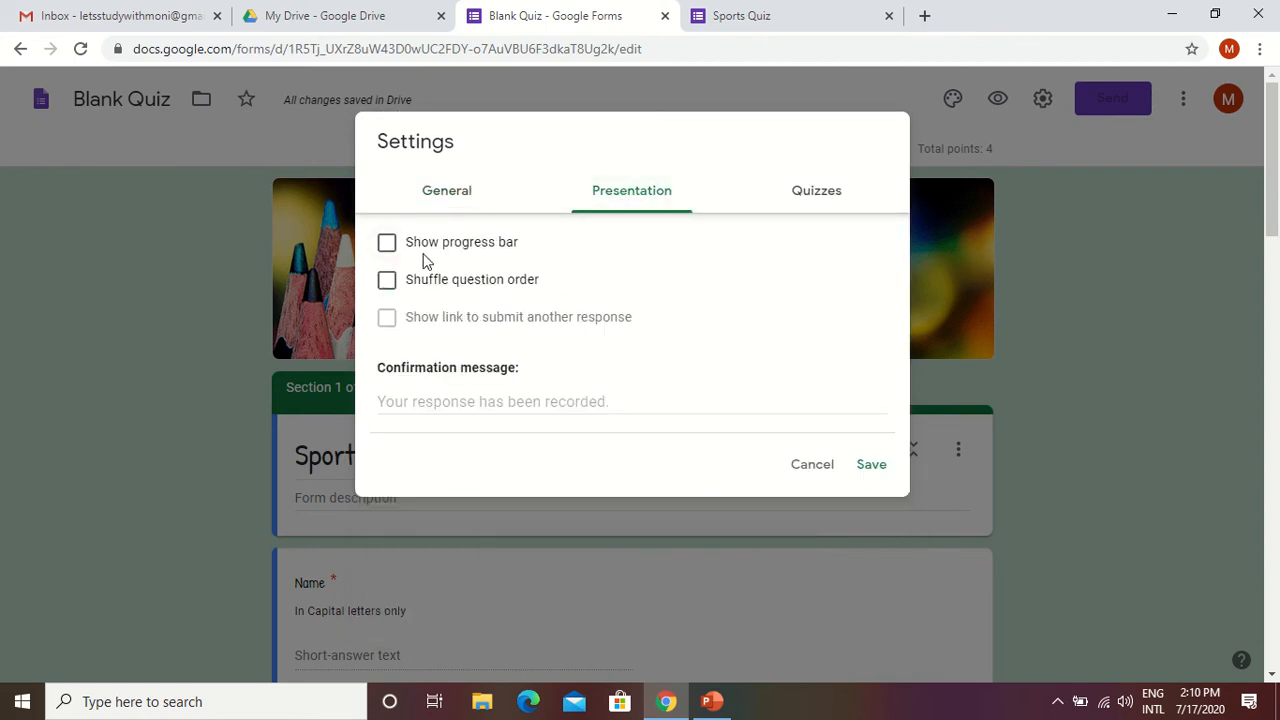
{"action": "left_click", "coordinate": [389, 245]}
{"action": "left_click", "coordinate": [389, 281]}
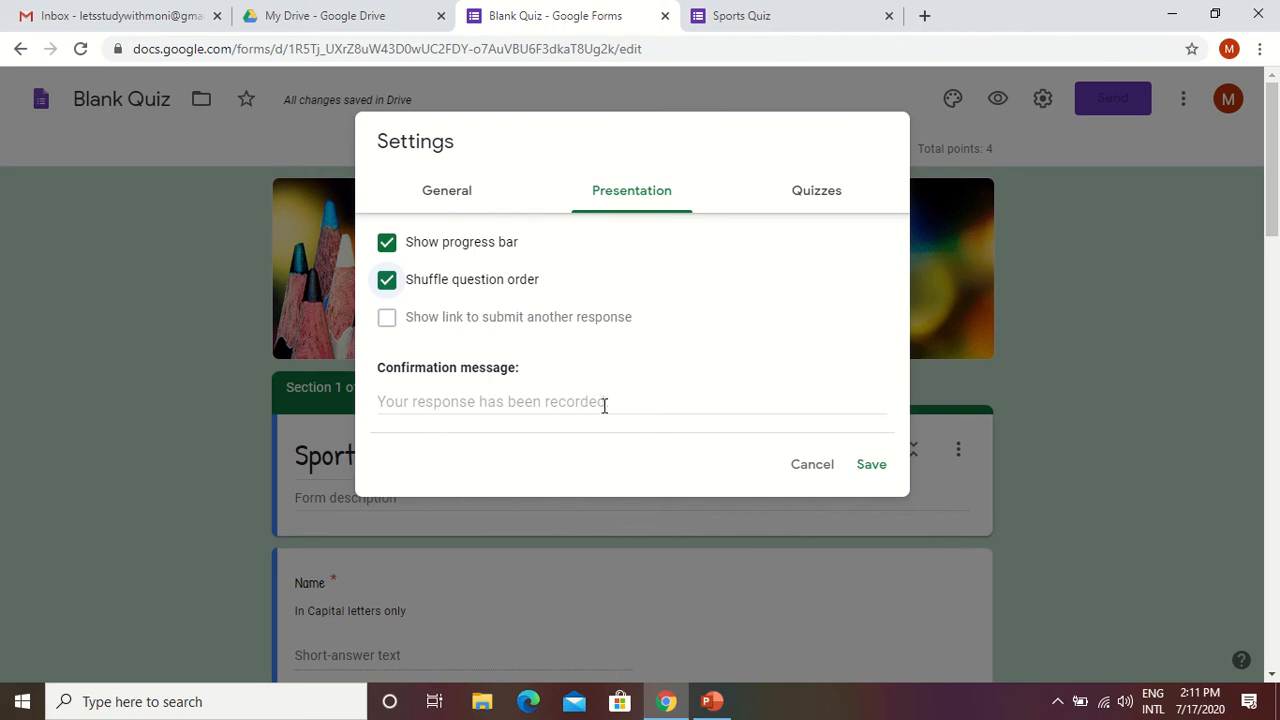
Review the quiz options for mark release and what respondents can see, and save the form settings.
{"action": "left_click", "coordinate": [820, 203]}
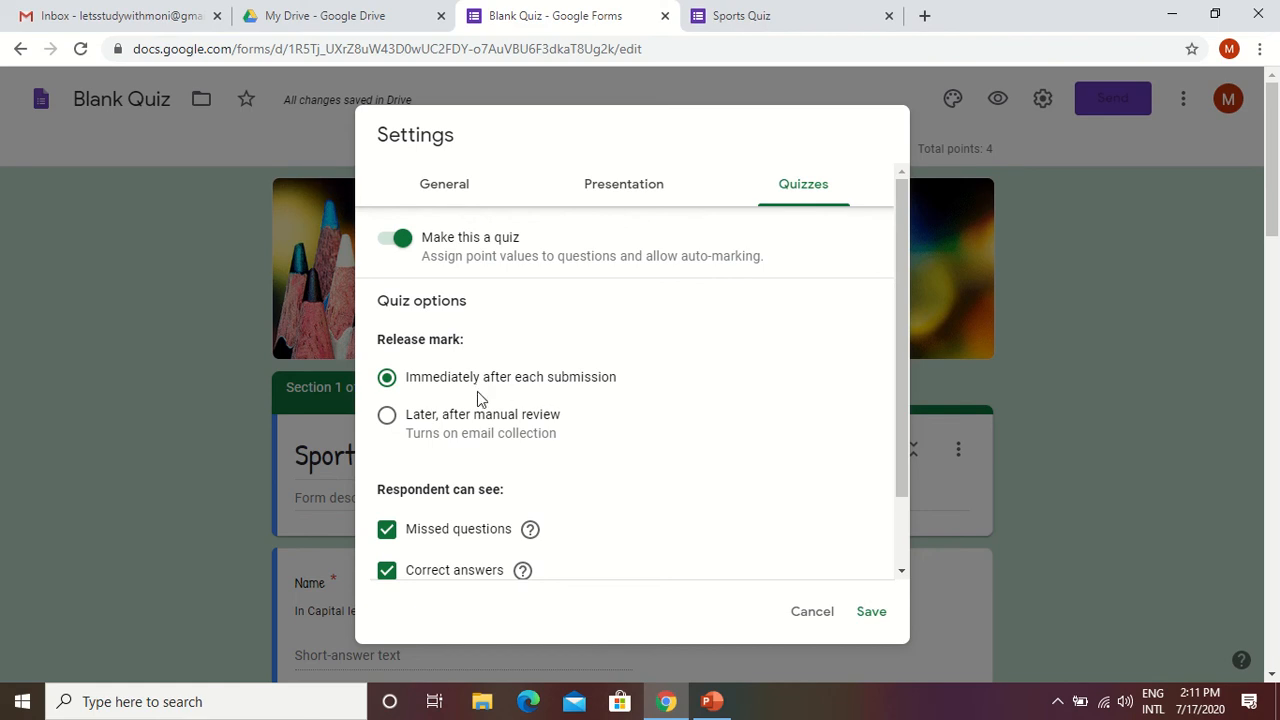
{"action": "scroll", "coordinate": [455, 402], "scroll_direction": "down", "scroll_amount": 1}
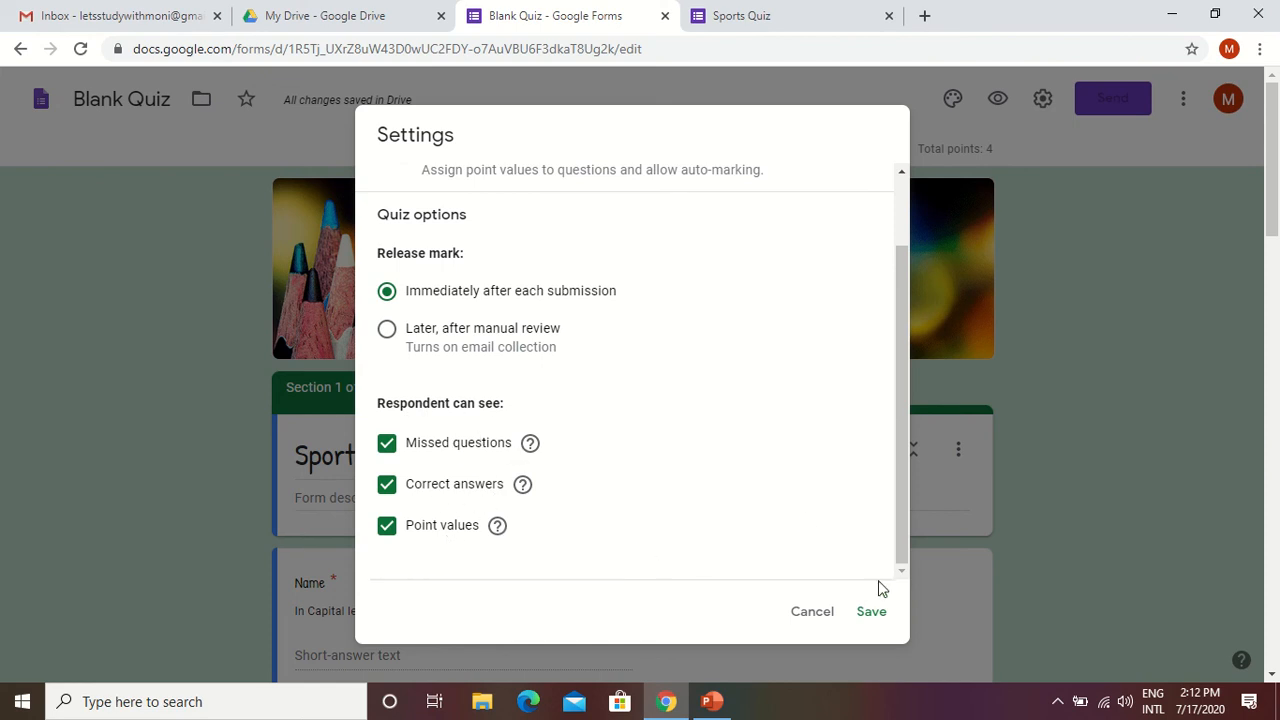
{"action": "scroll", "coordinate": [760, 440], "scroll_direction": "up", "scroll_amount": 2}
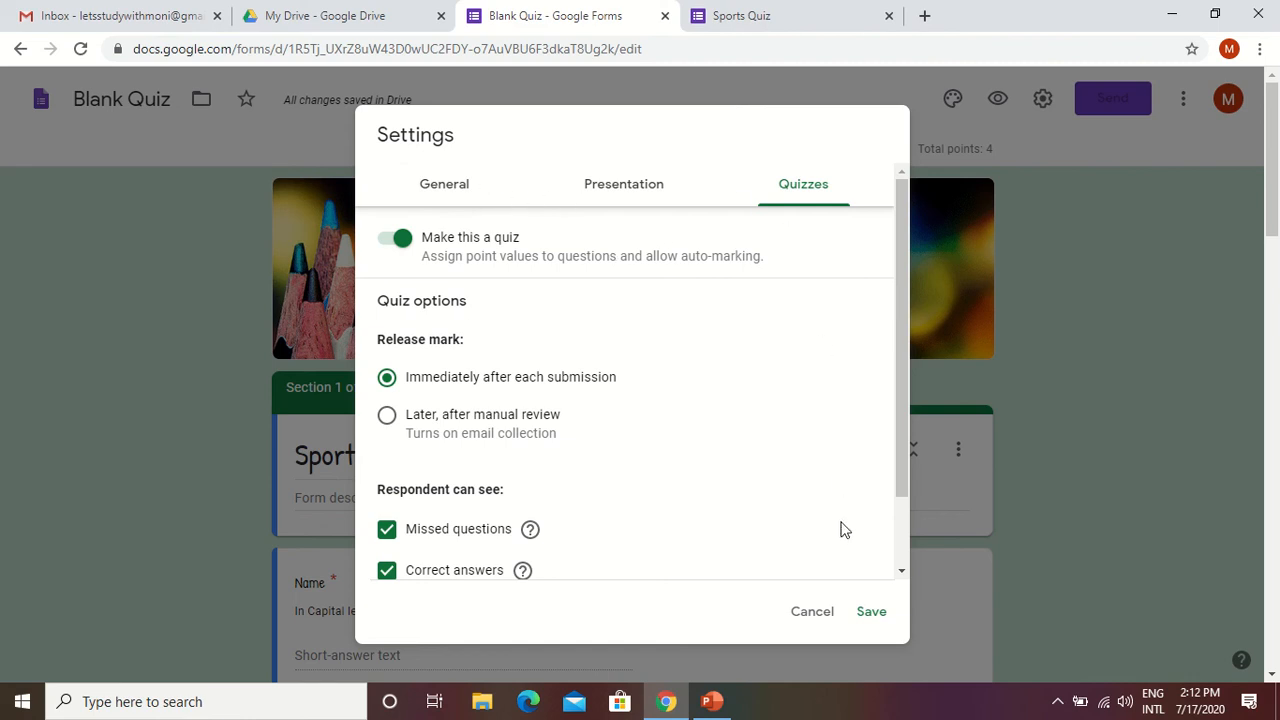
{"action": "left_click", "coordinate": [866, 612]}
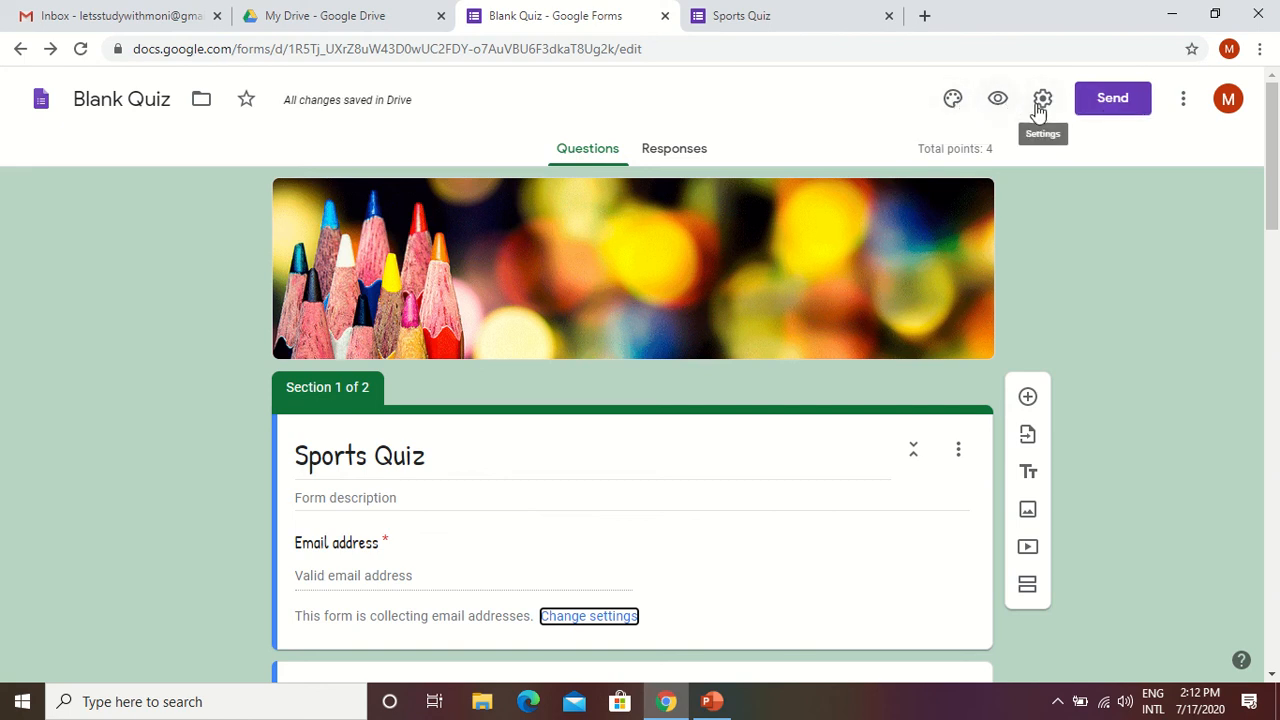
Open the form's sending options and generate a shortened URL for its share link.
{"action": "left_click", "coordinate": [1104, 118]}
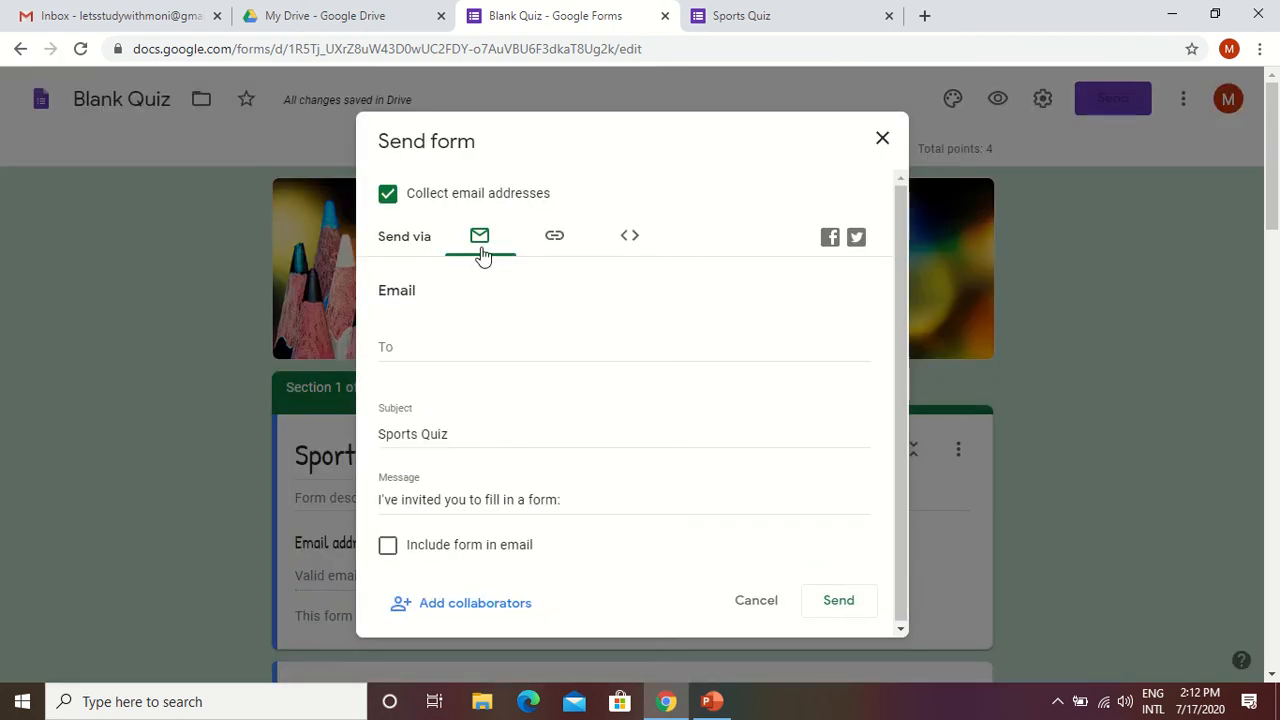
{"action": "left_click", "coordinate": [411, 350]}
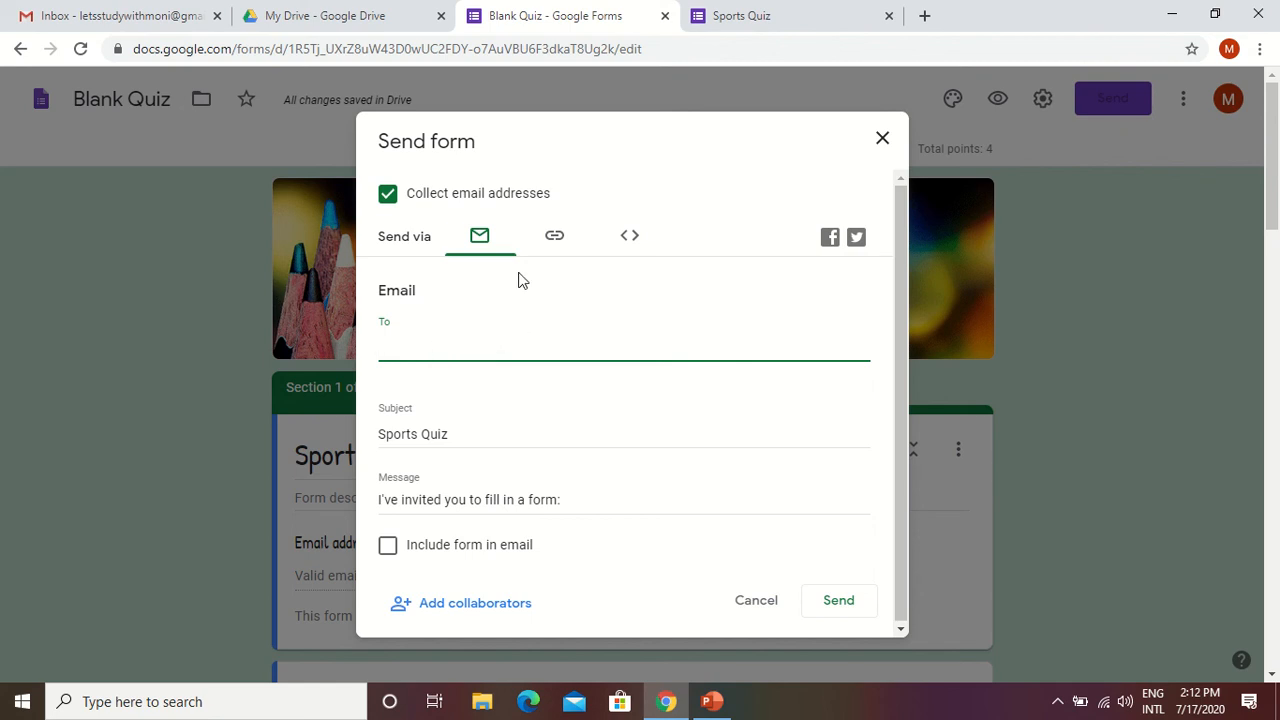
{"action": "left_click", "coordinate": [556, 243]}
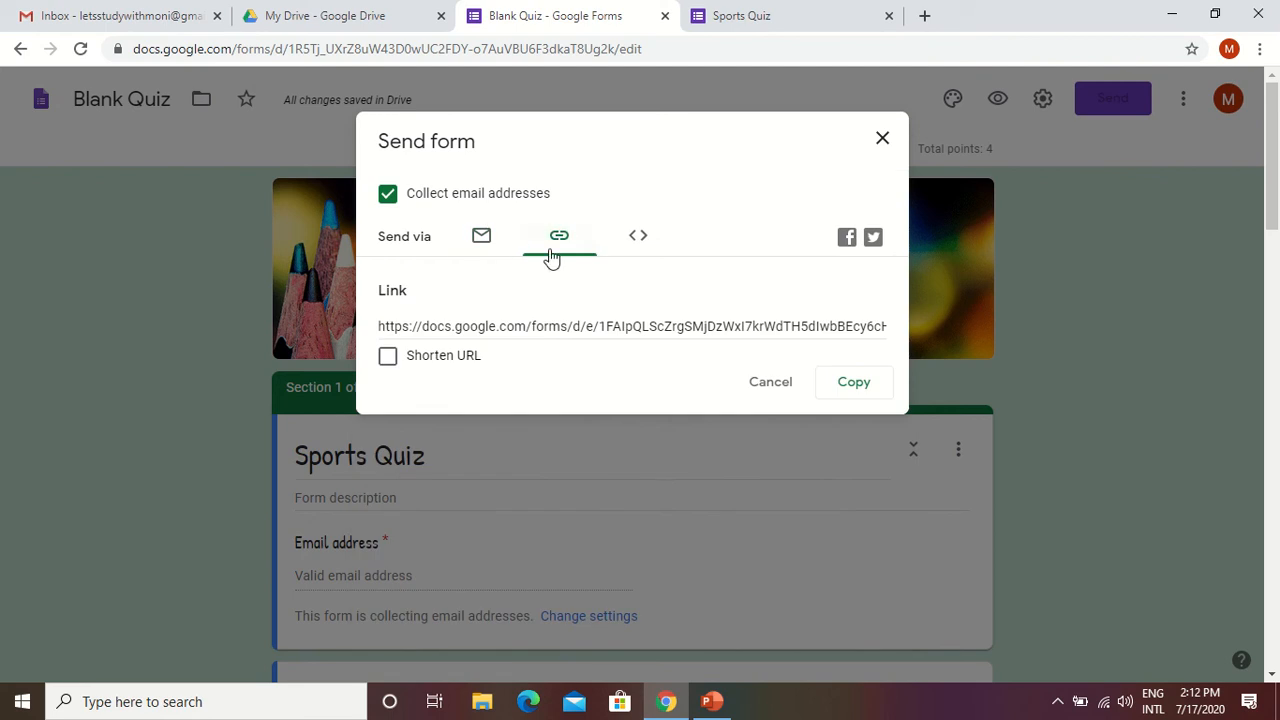
{"action": "left_click", "coordinate": [392, 360]}
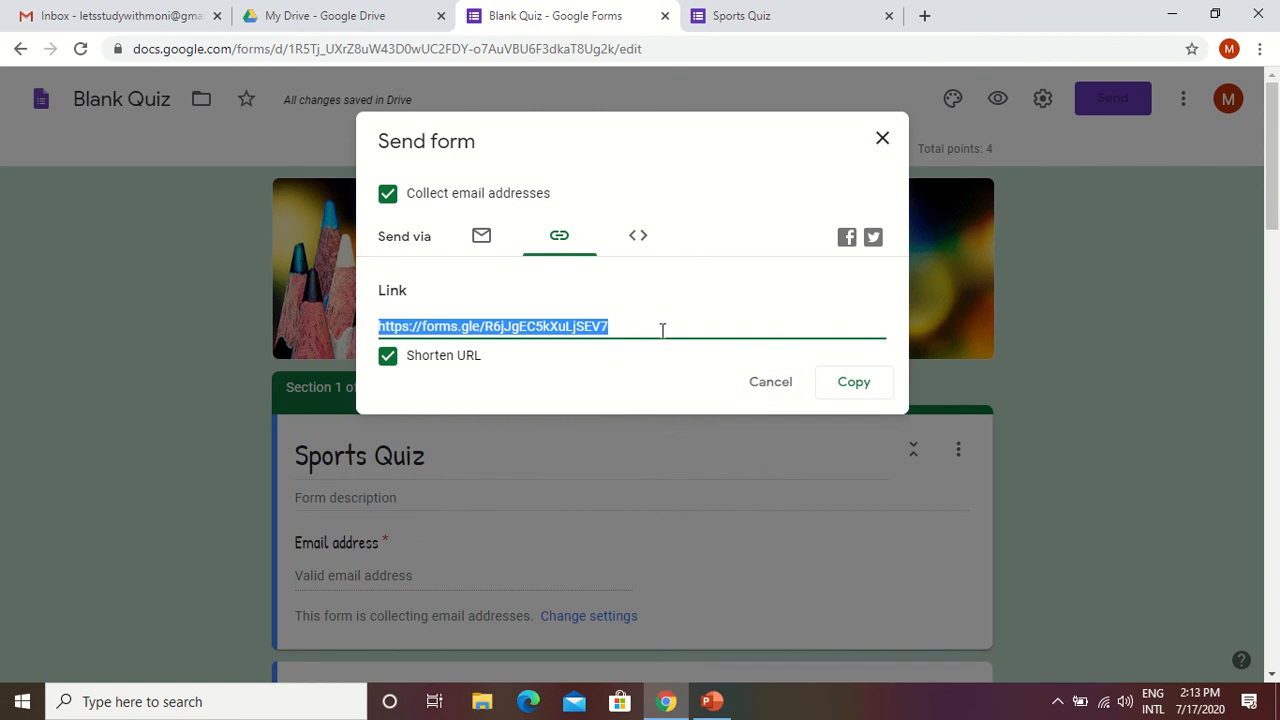
Close the sending options, check the form's additional actions, and view its responses page.
{"action": "left_click", "coordinate": [772, 388]}
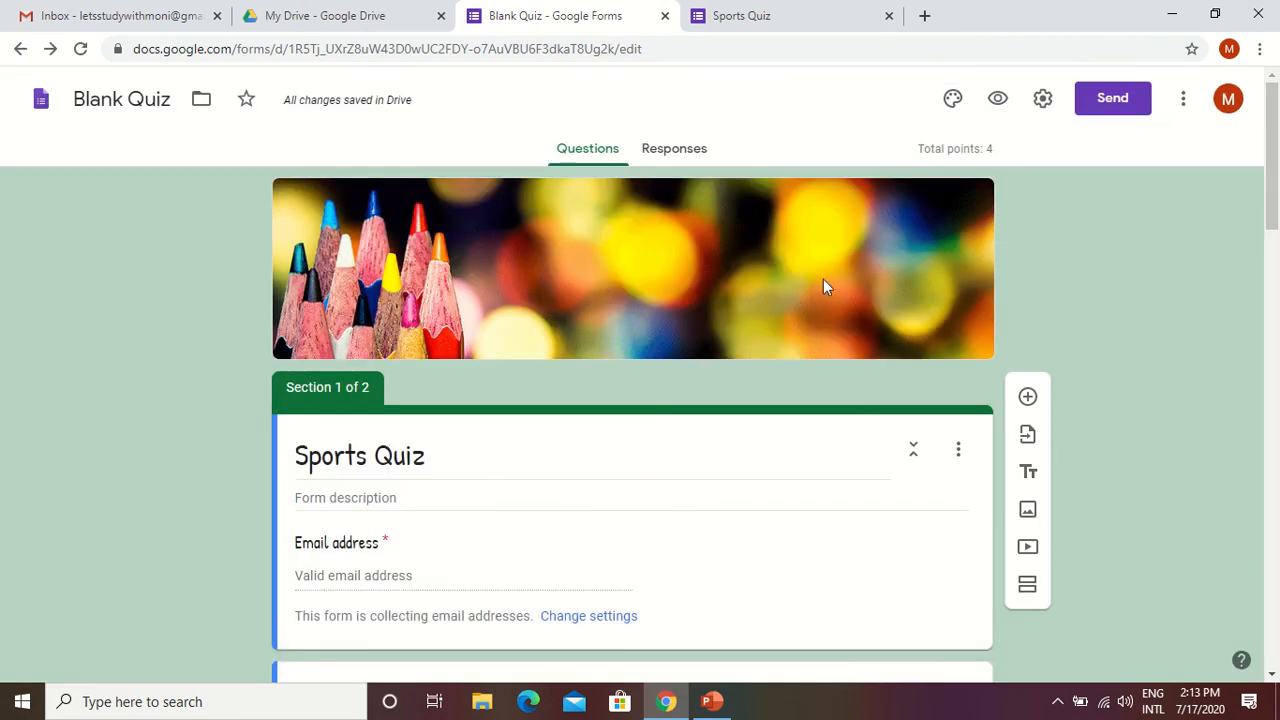
{"action": "left_click", "coordinate": [1184, 104]}
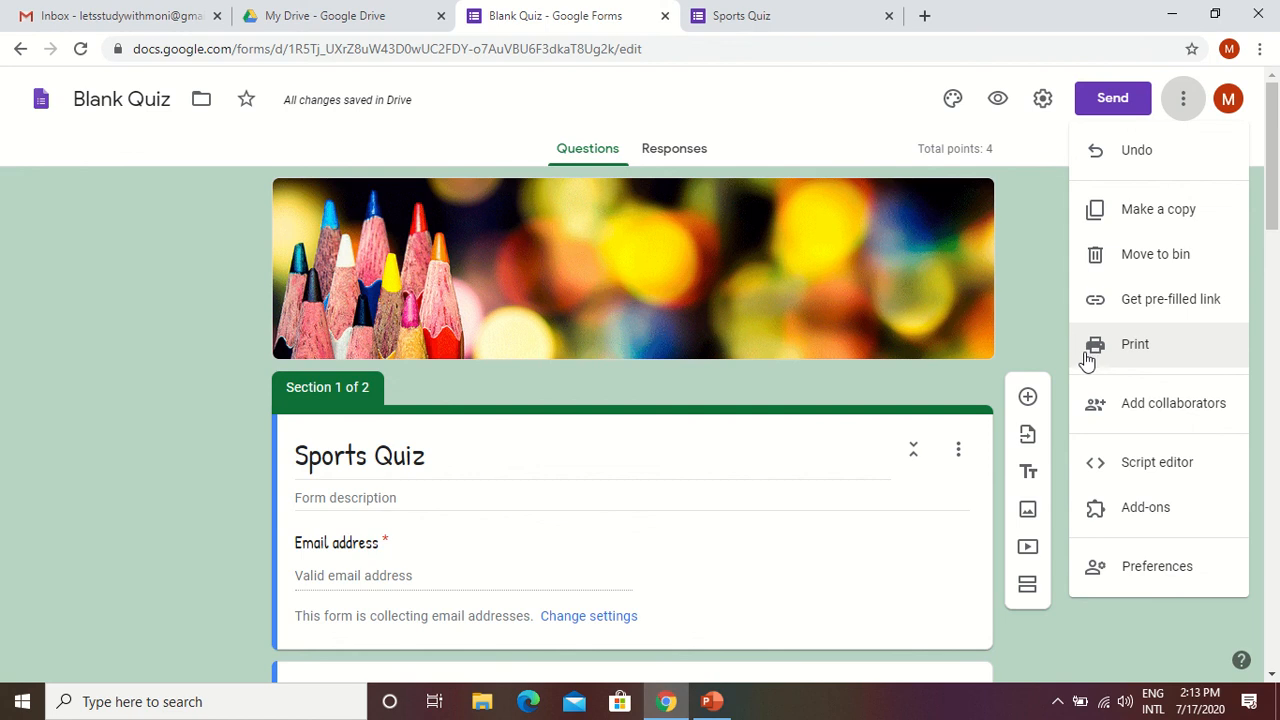
{"action": "left_click", "coordinate": [1044, 301]}
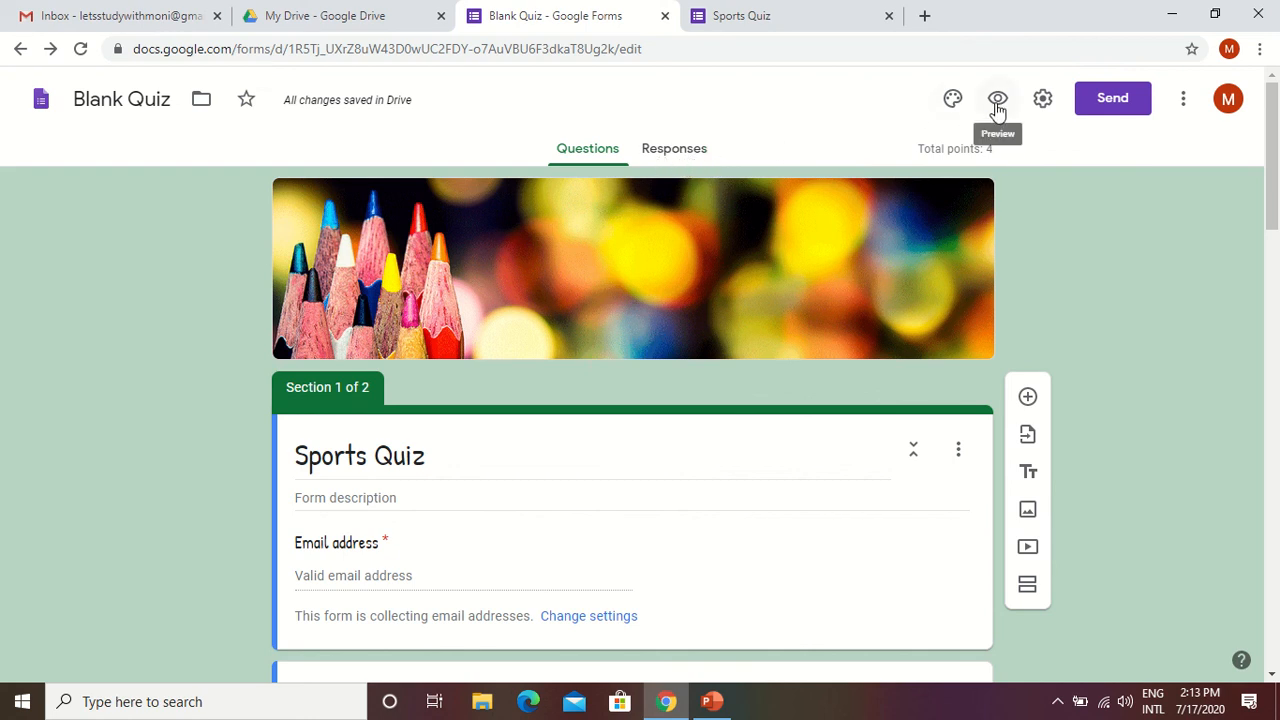
{"action": "left_click", "coordinate": [677, 154]}
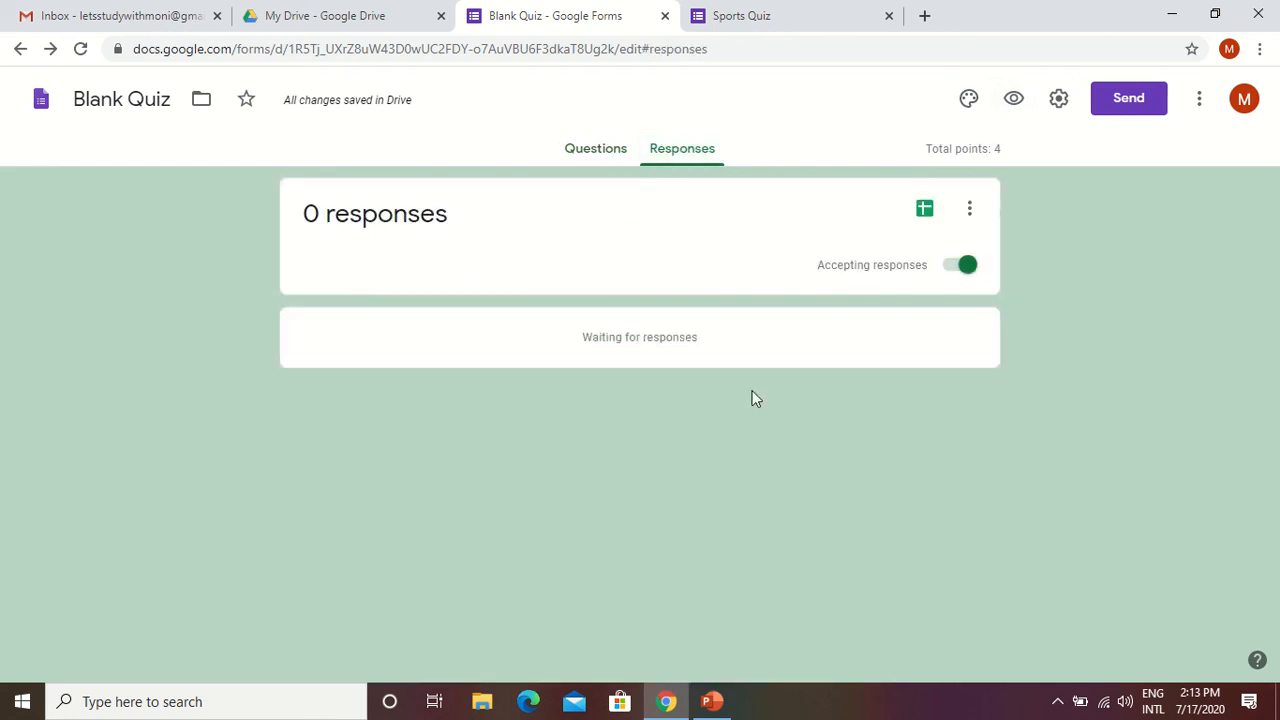
Preview the form as a respondent and fill in the respondent's email address.
{"action": "left_click", "coordinate": [1015, 102]}
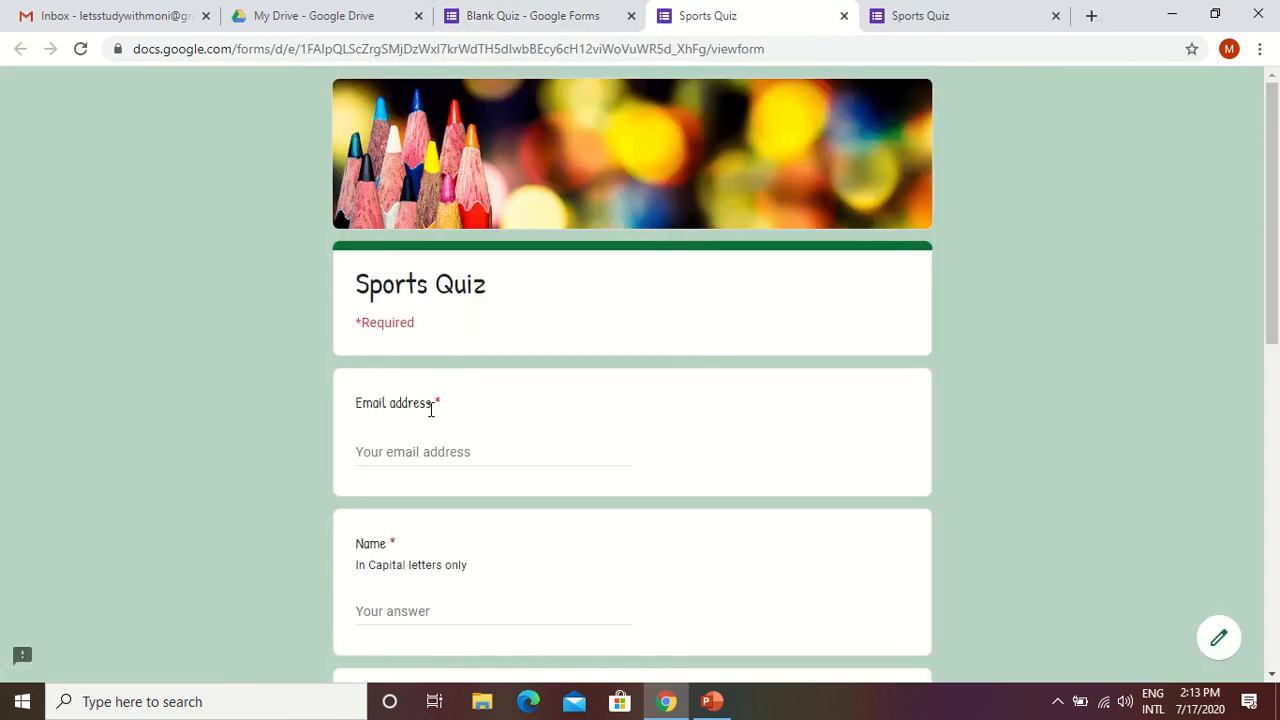
{"action": "left_click", "coordinate": [419, 452]}
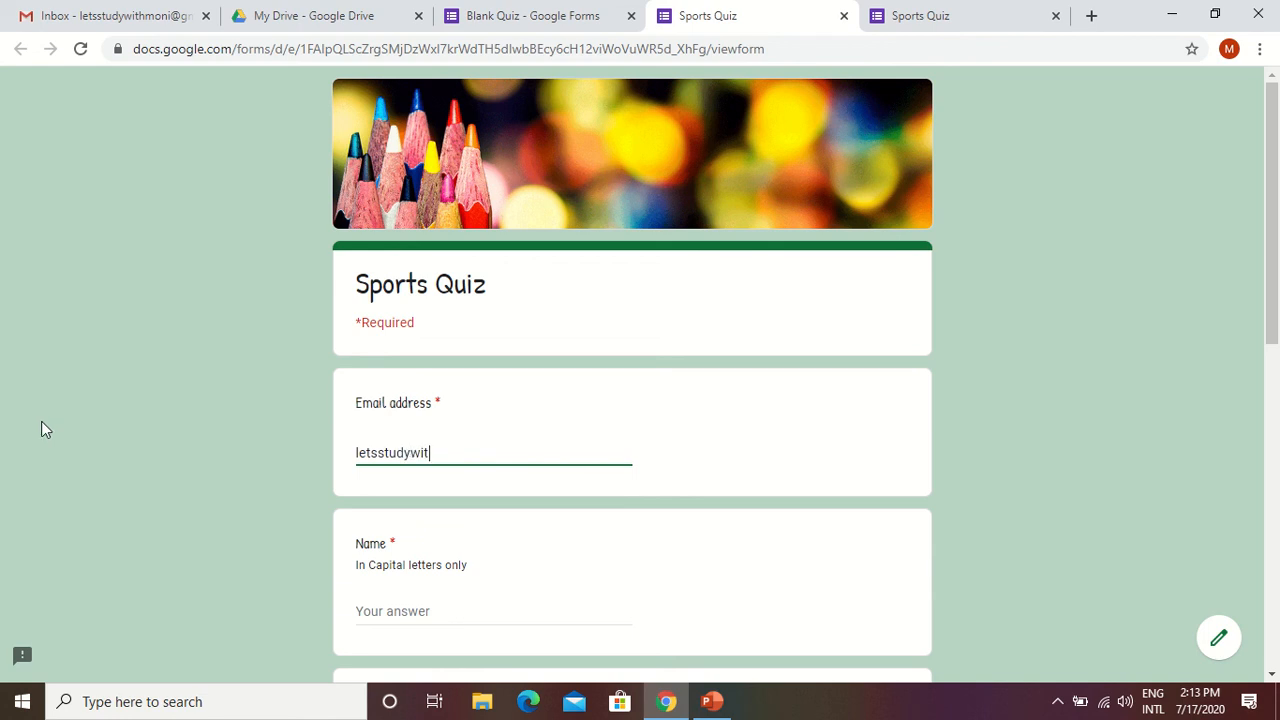
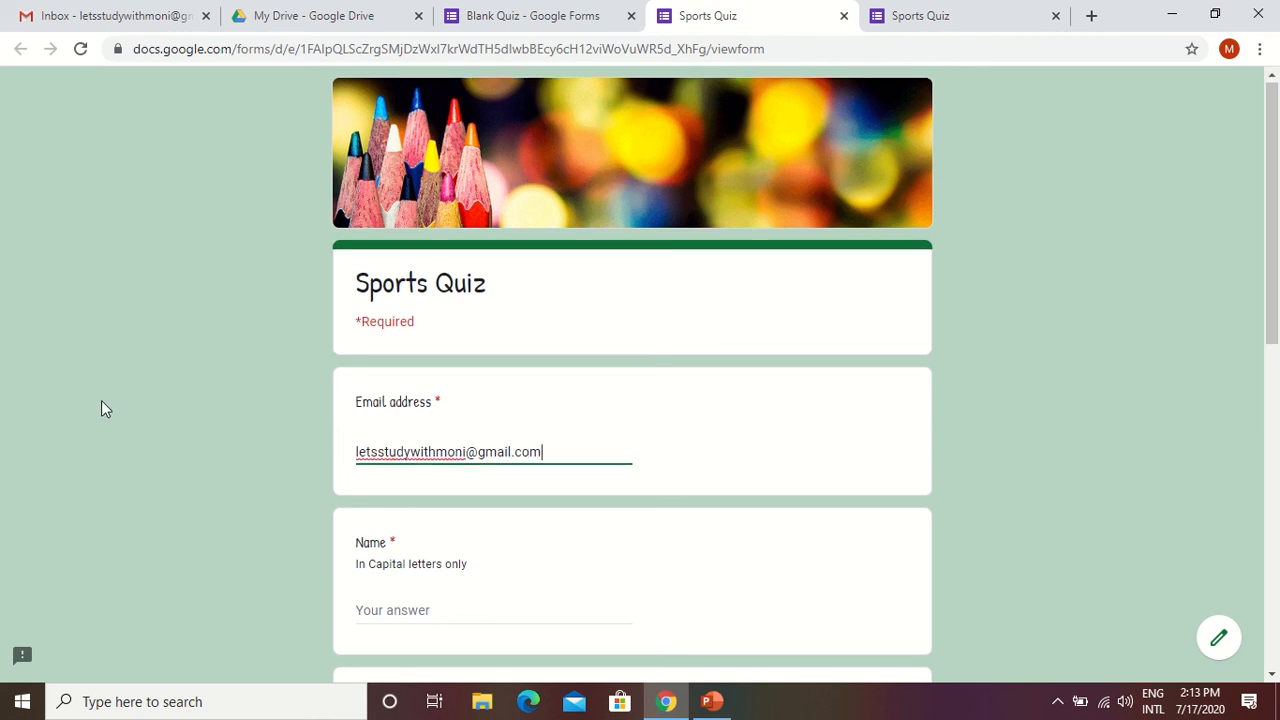
Fill in the respondent's name in capital letters and the roll number.
{"action": "scroll", "coordinate": [371, 374], "scroll_direction": "down", "scroll_amount": 2}
{"action": "left_click", "coordinate": [371, 420]}
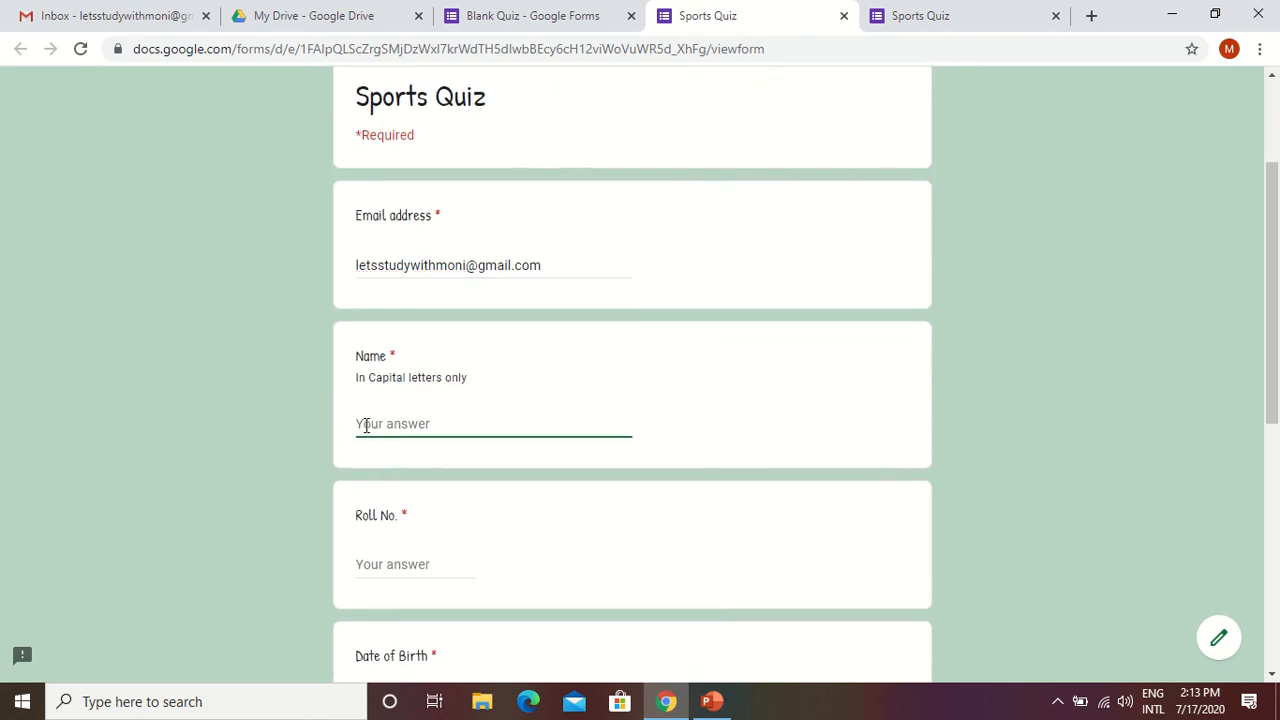
{"action": "type", "text": "MONI"}
{"action": "scroll", "coordinate": [486, 423], "scroll_direction": "down", "scroll_amount": 2}
{"action": "left_click", "coordinate": [414, 380]}
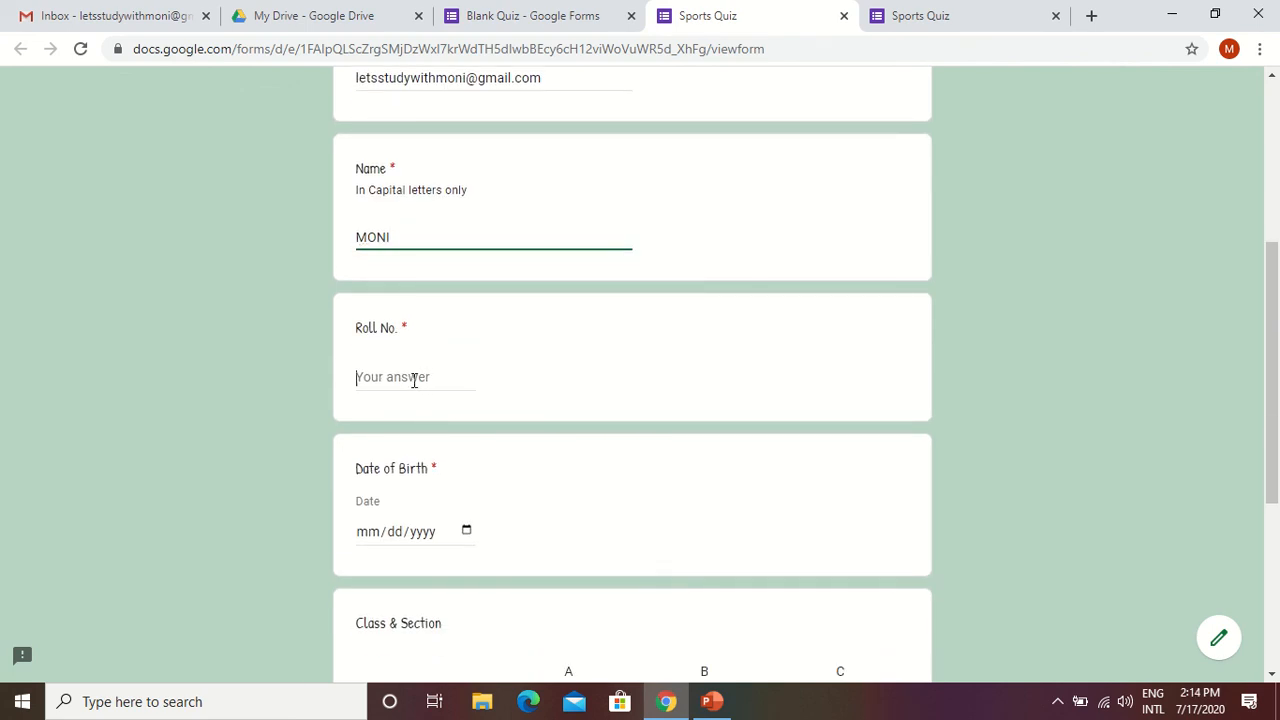
{"action": "type", "text": "1"}
Fill in the respondent's date of birth, correcting its day and year.
{"action": "scroll", "coordinate": [414, 380], "scroll_direction": "down", "scroll_amount": 2}
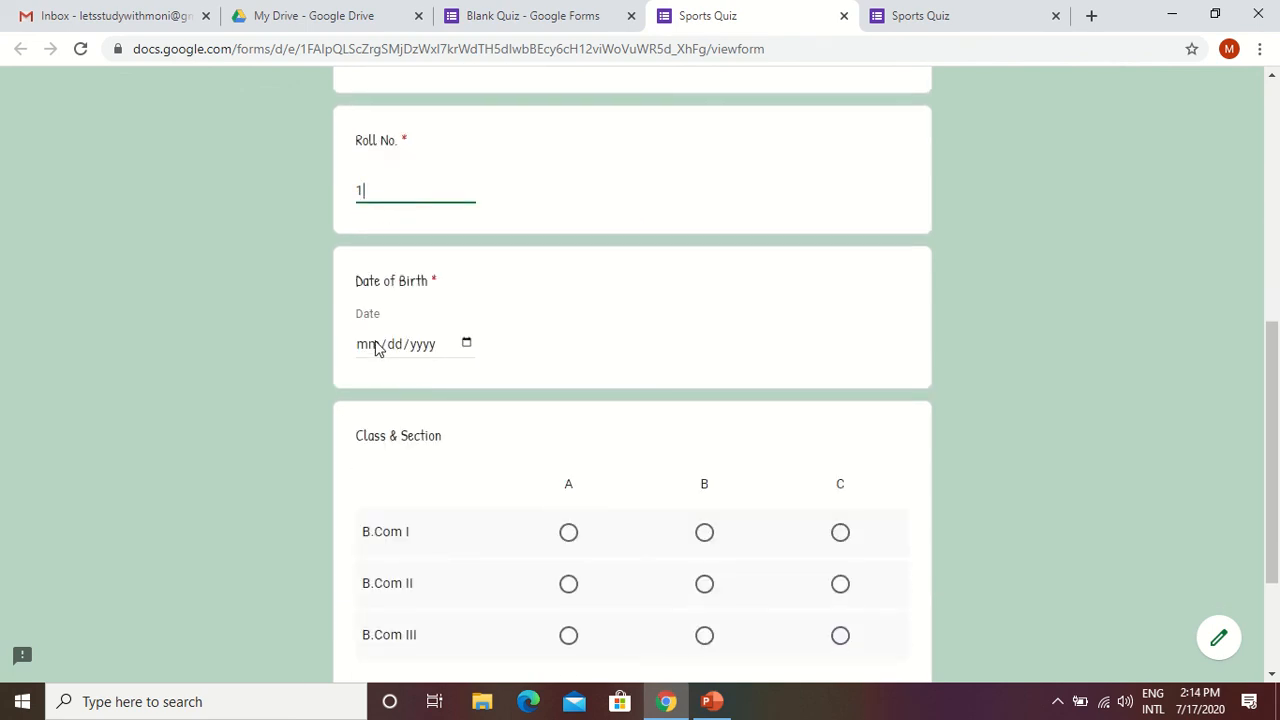
{"action": "left_click", "coordinate": [375, 348]}
{"action": "type", "text": "10/dd/yyyy"}
{"action": "key", "text": "space"}
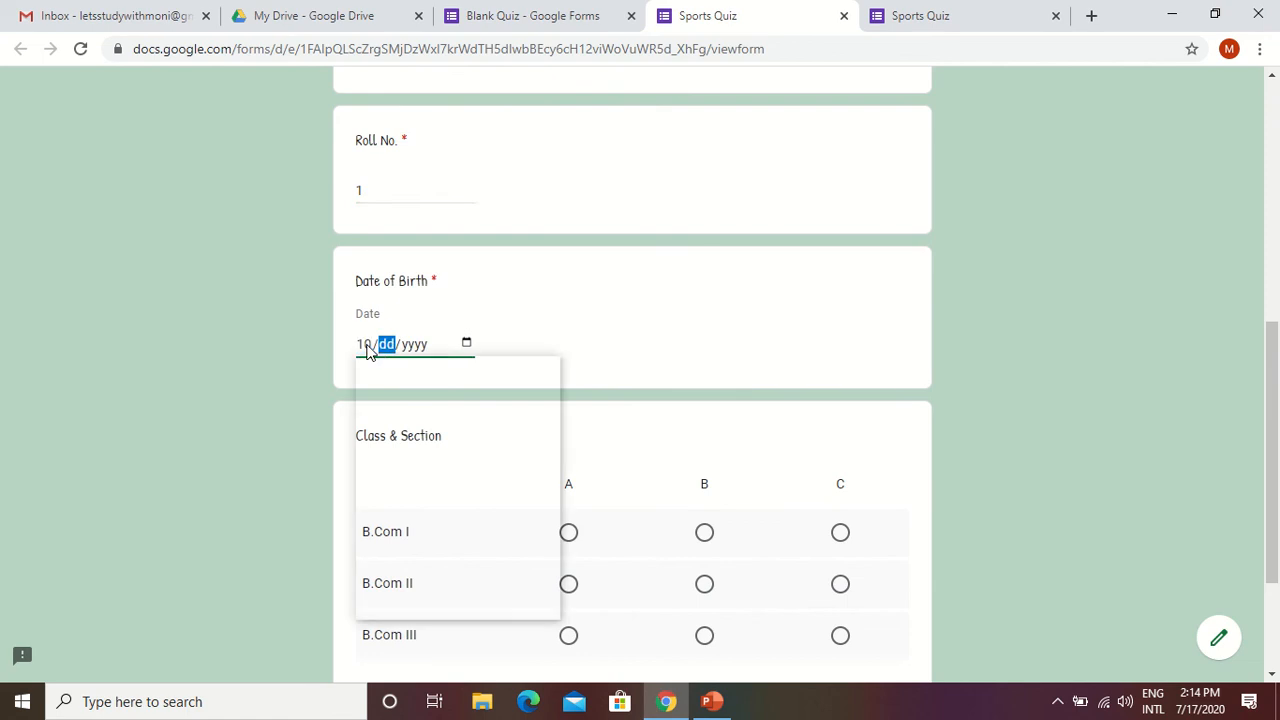
{"action": "key", "text": "Return"}
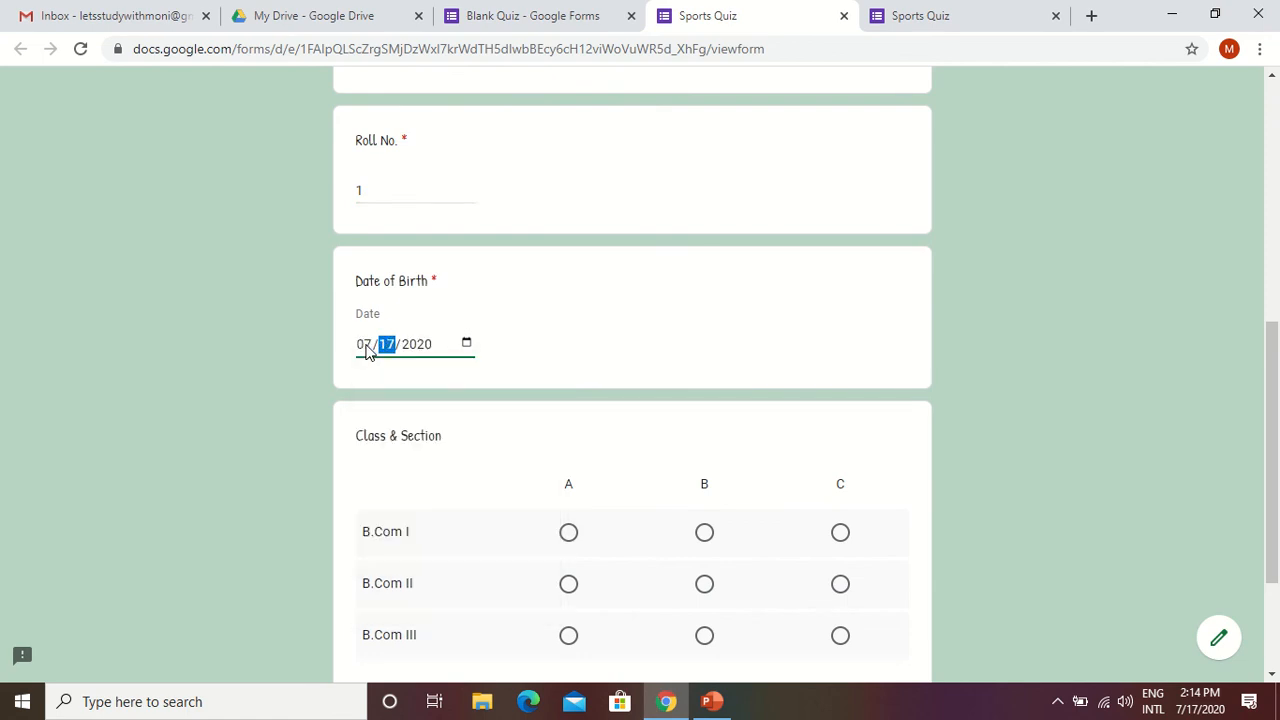
{"action": "left_click", "coordinate": [425, 346]}
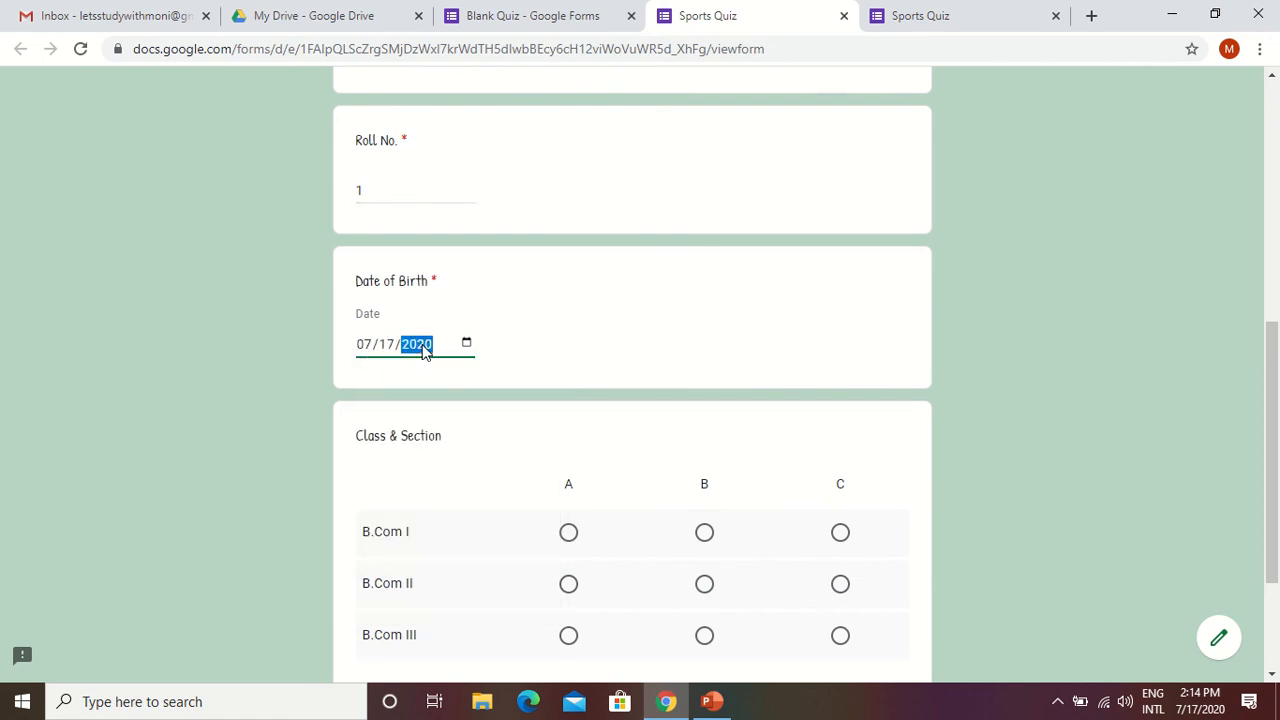
{"action": "type", "text": "2"}
{"action": "scroll", "coordinate": [466, 280], "scroll_direction": "down", "scroll_amount": 2}
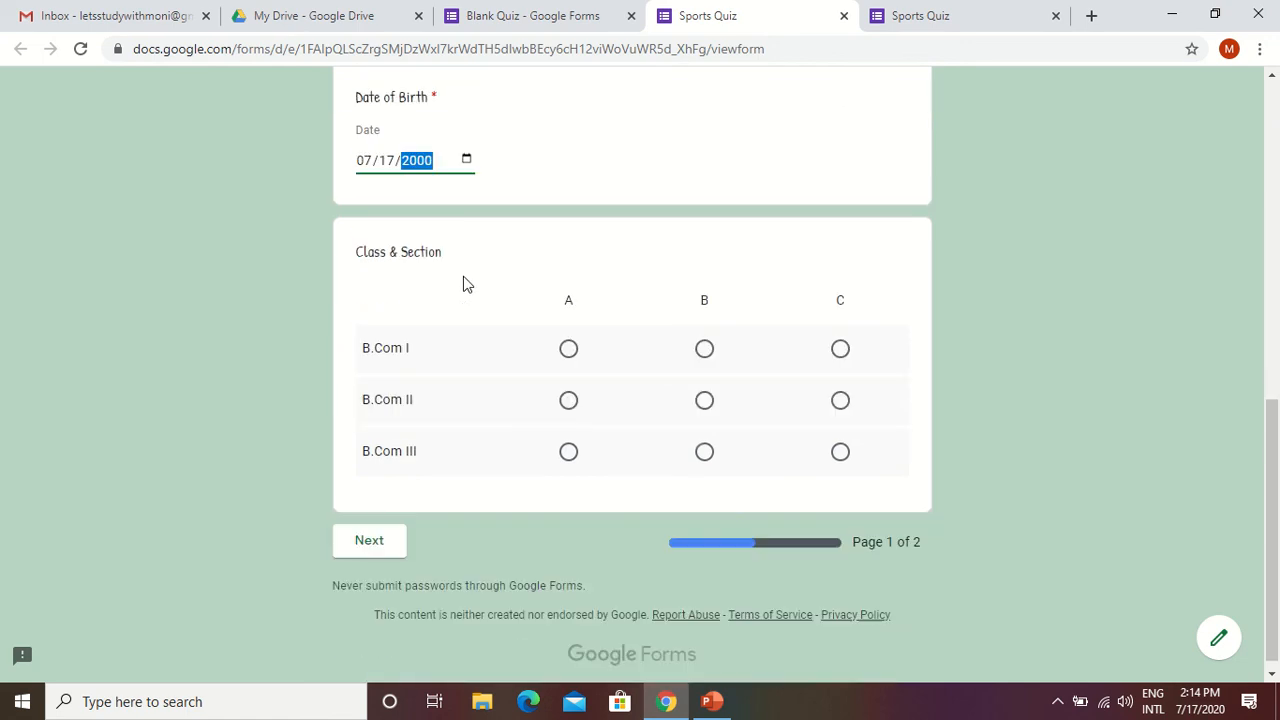
{"action": "left_click", "coordinate": [386, 157]}
{"action": "type", "text": "10"}
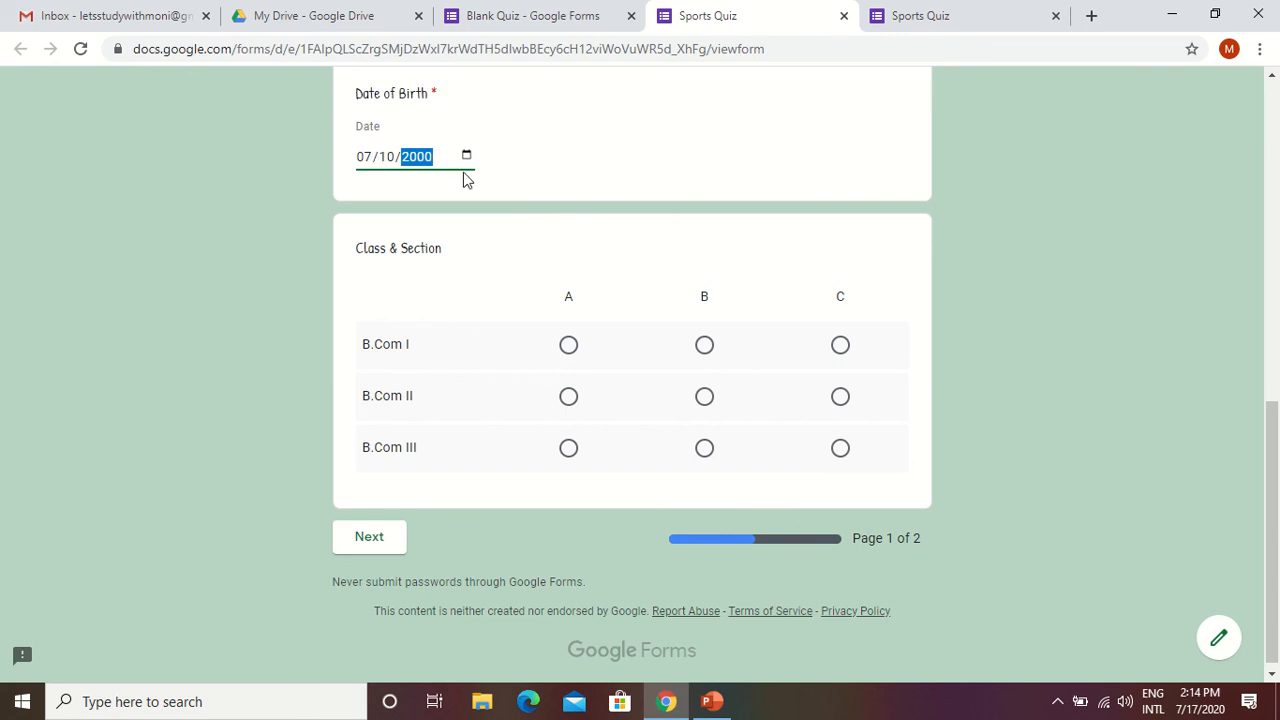
Select section B for B.Com I under Class & Section and proceed to the second page of the quiz.
{"action": "scroll", "coordinate": [480, 230], "scroll_direction": "down", "scroll_amount": 1}
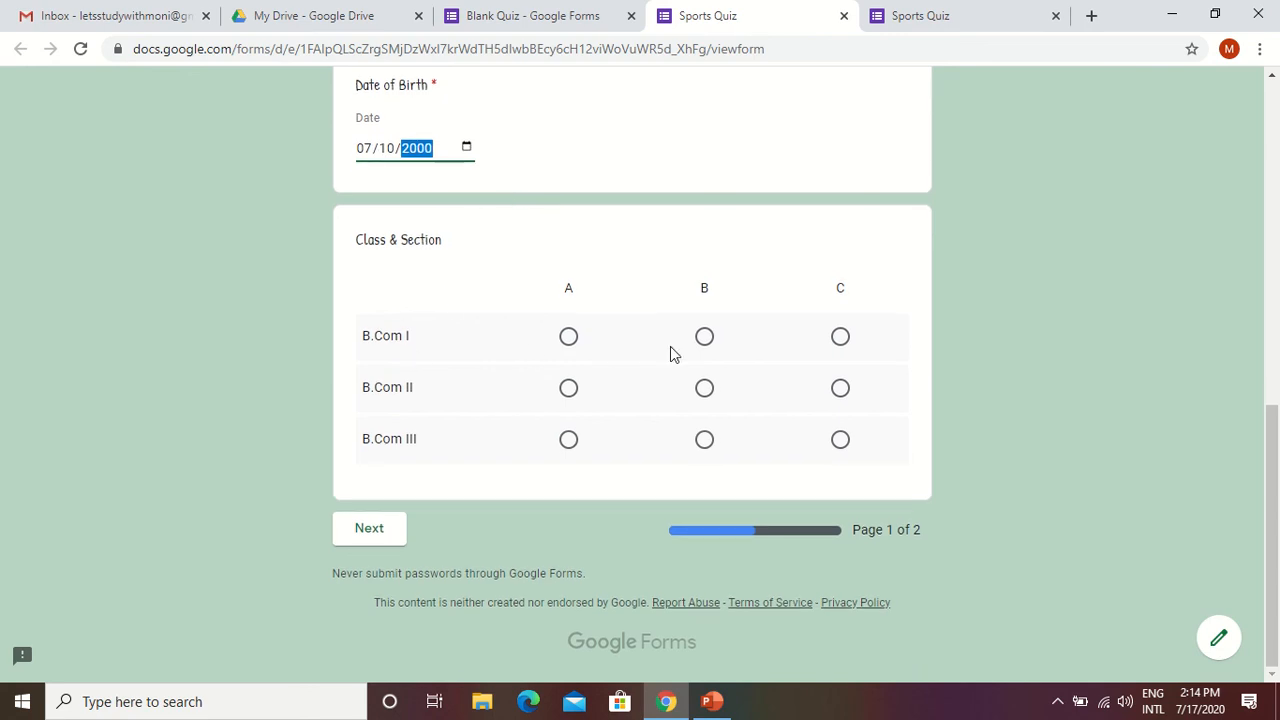
{"action": "left_click", "coordinate": [703, 340]}
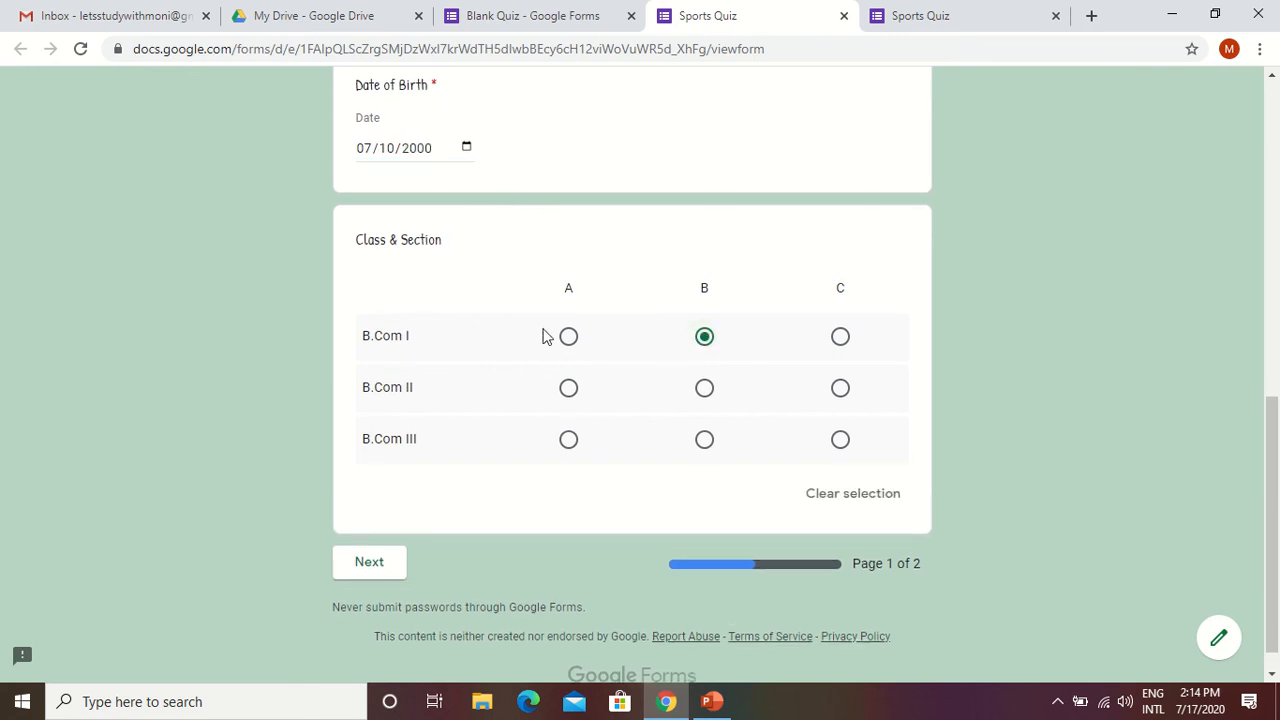
{"action": "scroll", "coordinate": [700, 460], "scroll_direction": "down", "scroll_amount": 1}
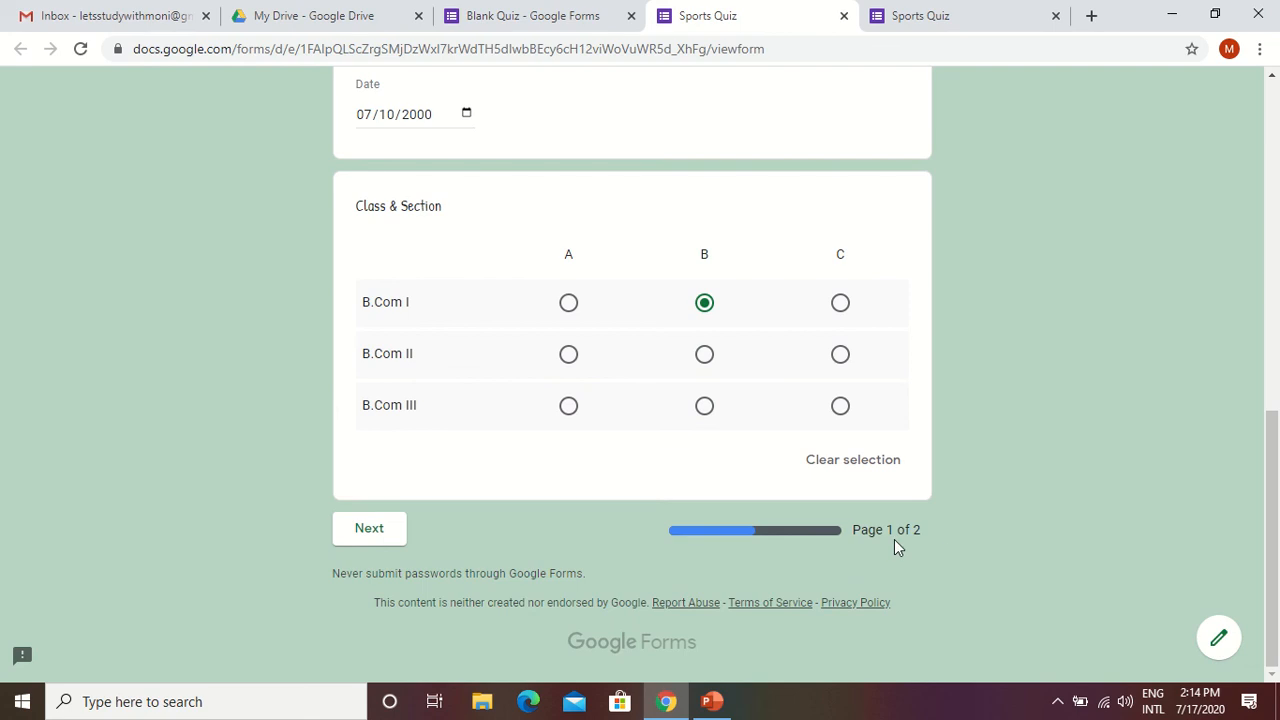
{"action": "left_click", "coordinate": [382, 538]}
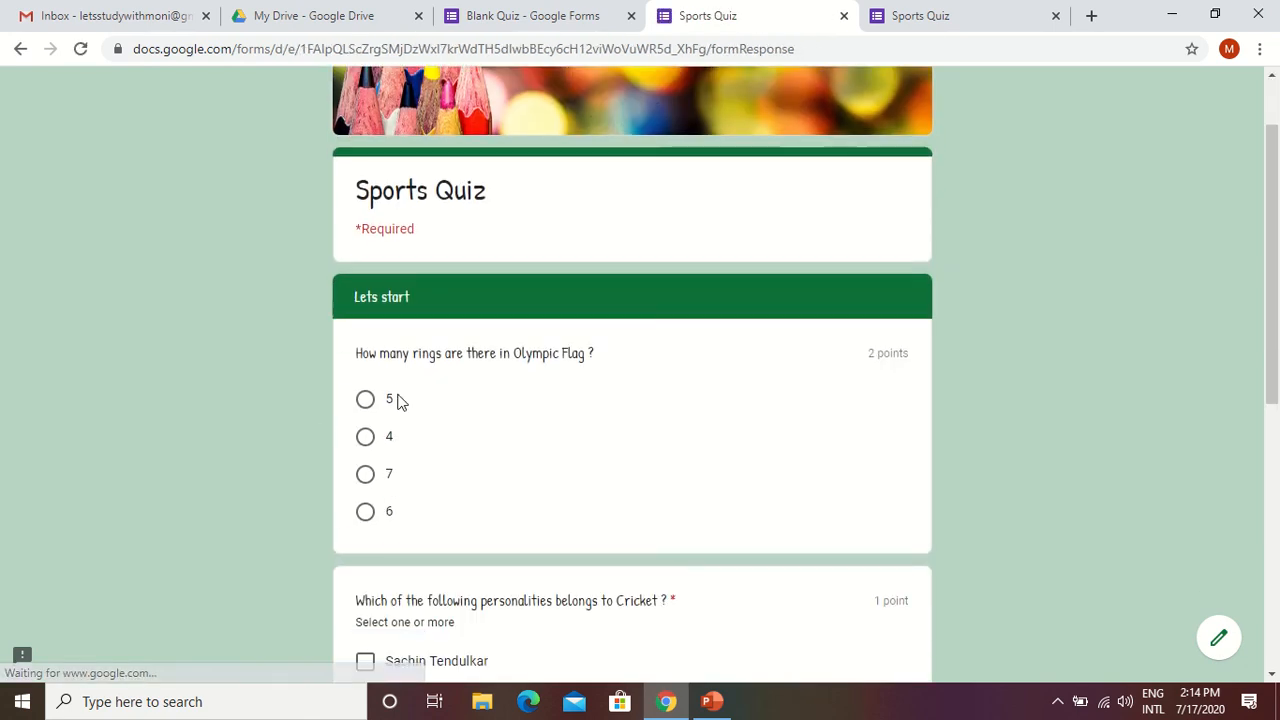
Answer the Olympic Flag rings question with 5 and the Cricket question with Sachin Tendulkar, Jhulan Goswami and Virat Kohli.
{"action": "left_click", "coordinate": [365, 400]}
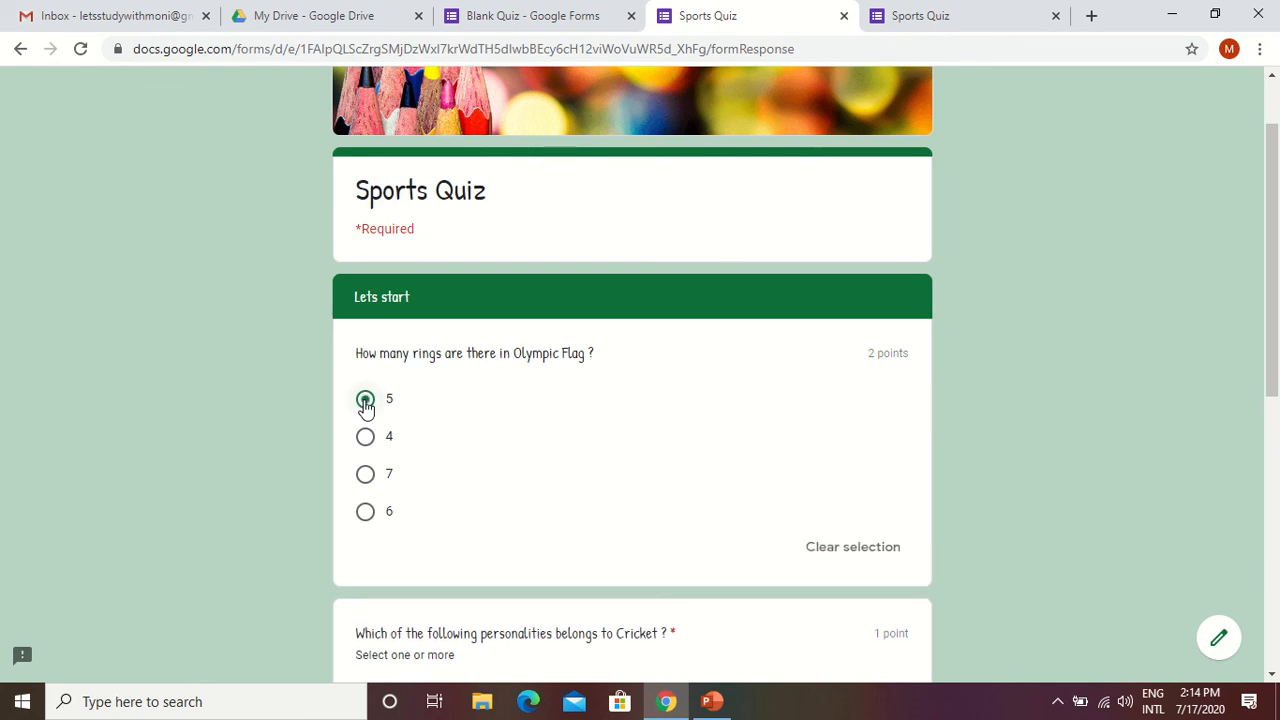
{"action": "scroll", "coordinate": [552, 472], "scroll_direction": "down", "scroll_amount": 1}
{"action": "scroll", "coordinate": [525, 443], "scroll_direction": "down", "scroll_amount": 2}
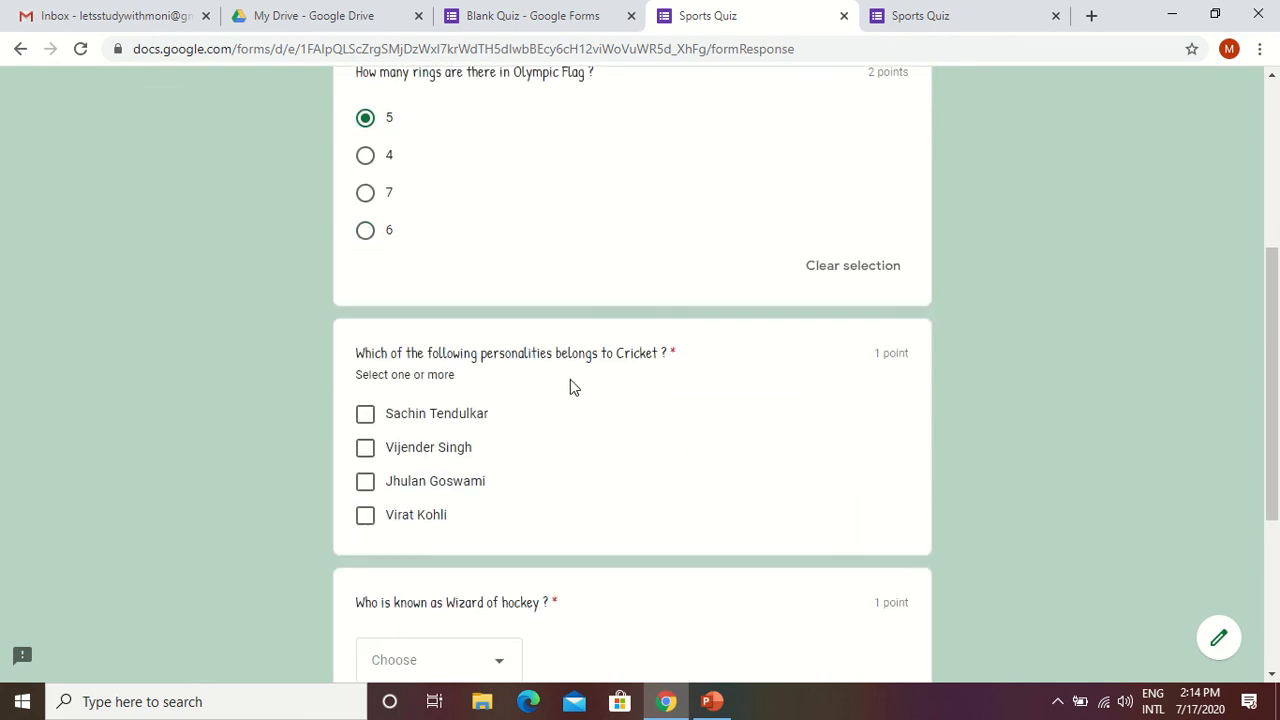
{"action": "scroll", "coordinate": [485, 426], "scroll_direction": "down", "scroll_amount": 1}
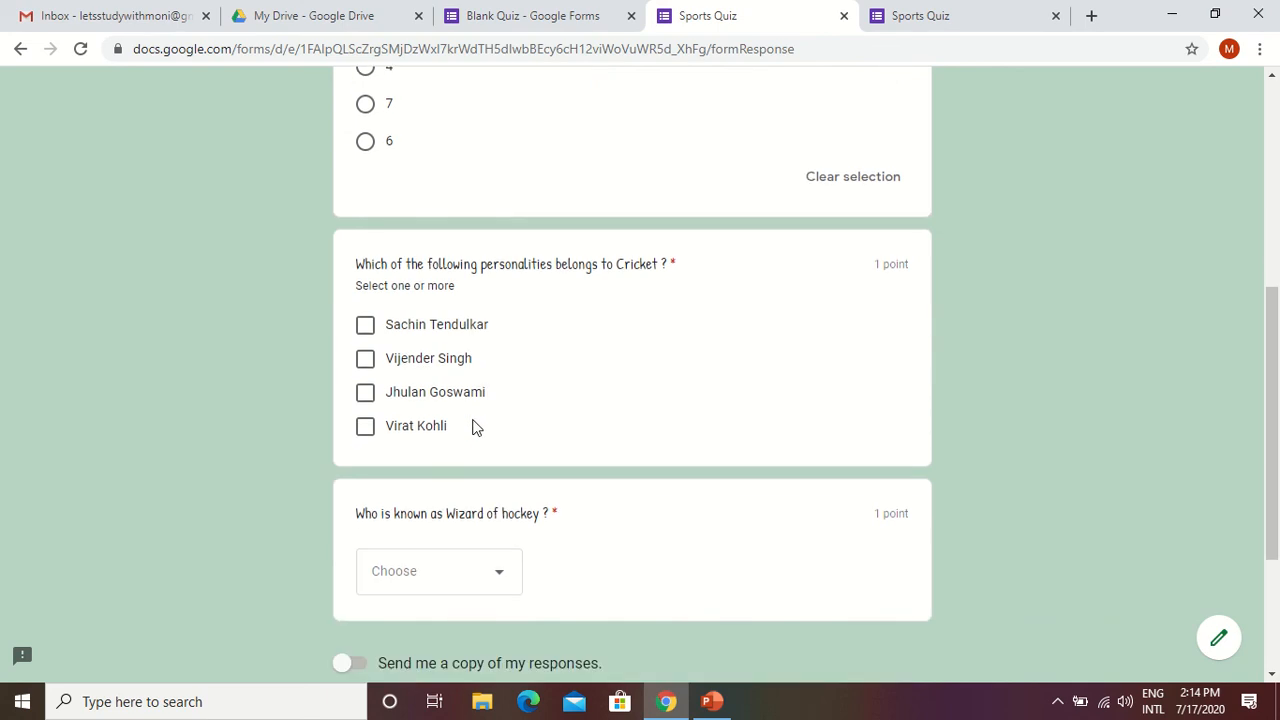
{"action": "left_click", "coordinate": [366, 323]}
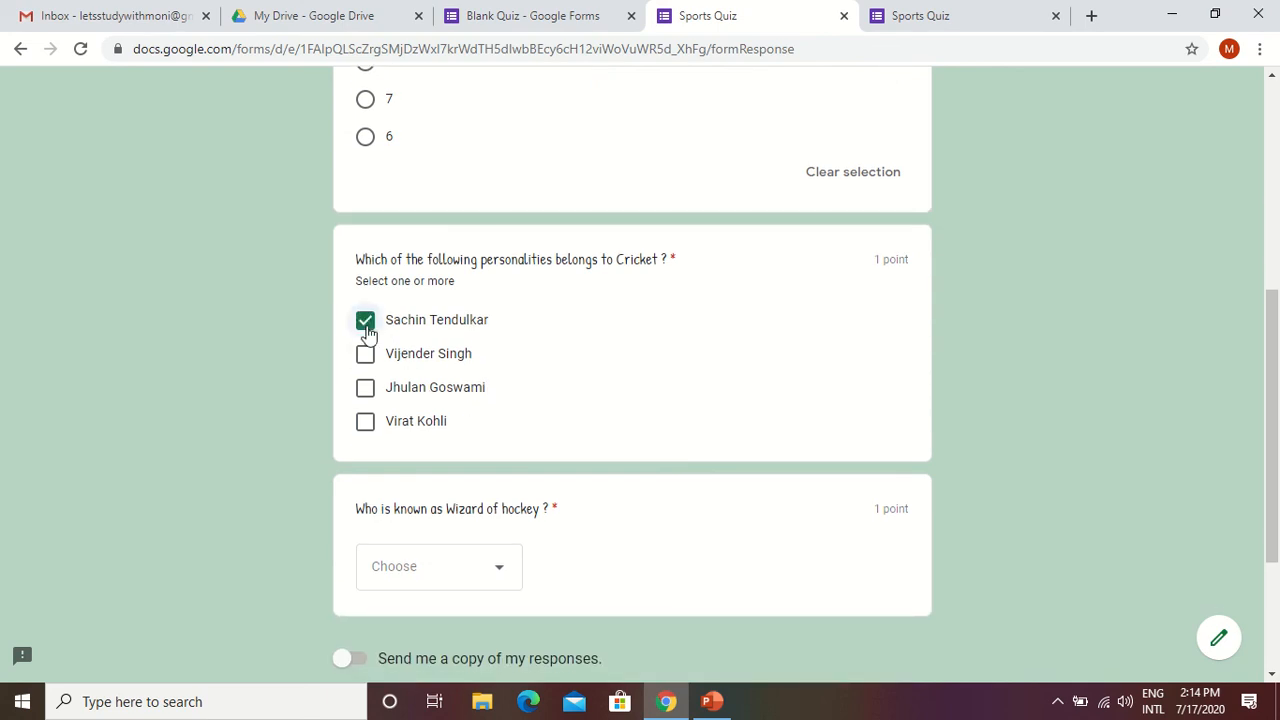
{"action": "left_click", "coordinate": [366, 388]}
{"action": "left_click", "coordinate": [366, 421]}
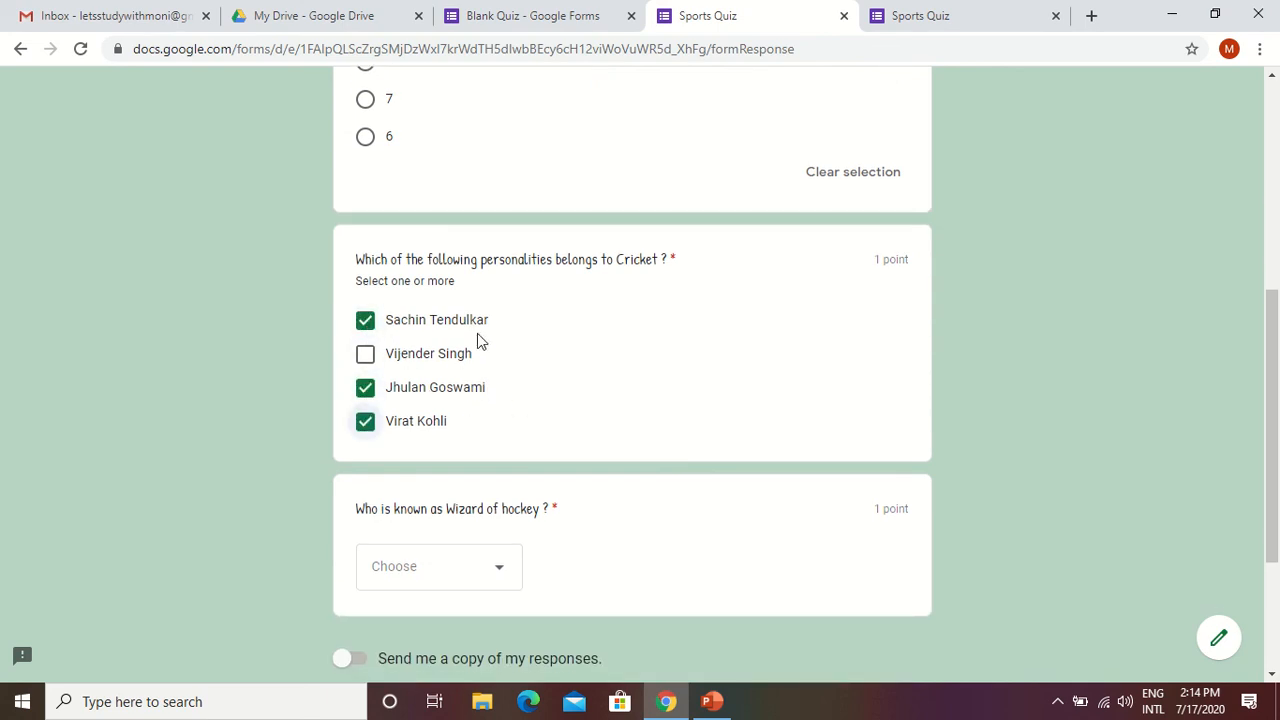
Choose Dhyan Chand as the answer to the Wizard of hockey question.
{"action": "scroll", "coordinate": [540, 432], "scroll_direction": "down", "scroll_amount": 1}
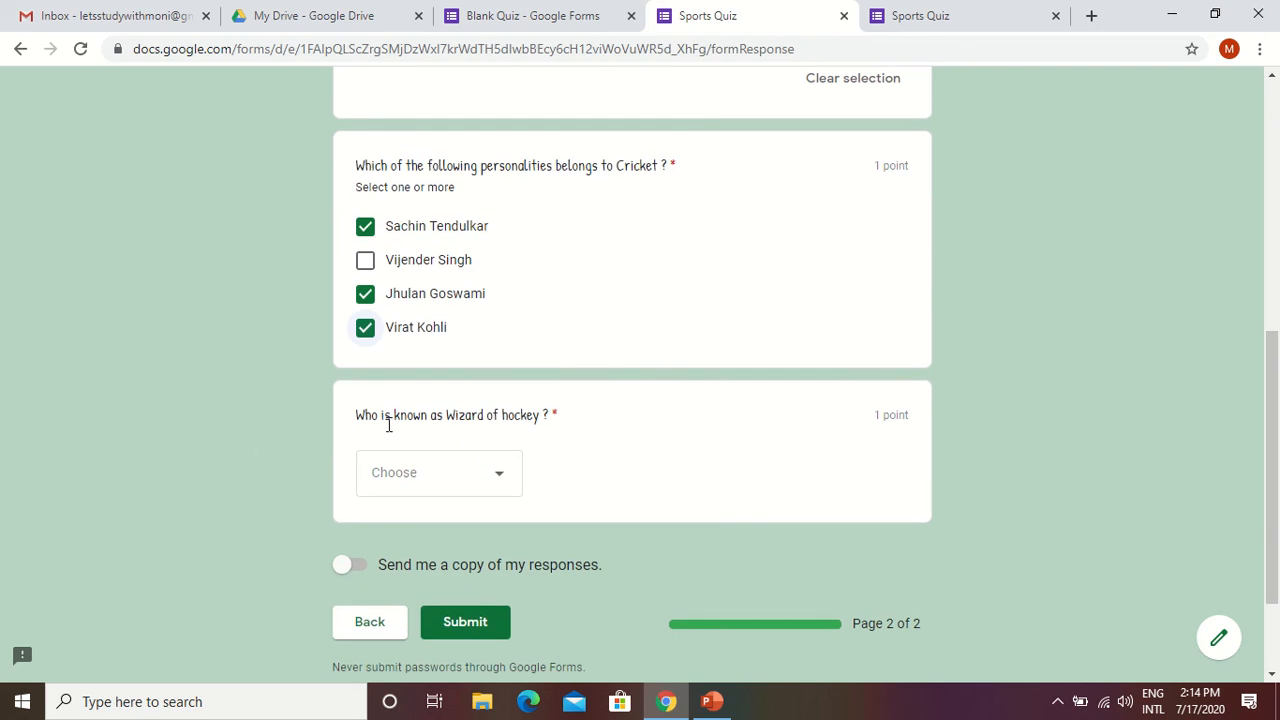
{"action": "left_click", "coordinate": [502, 479]}
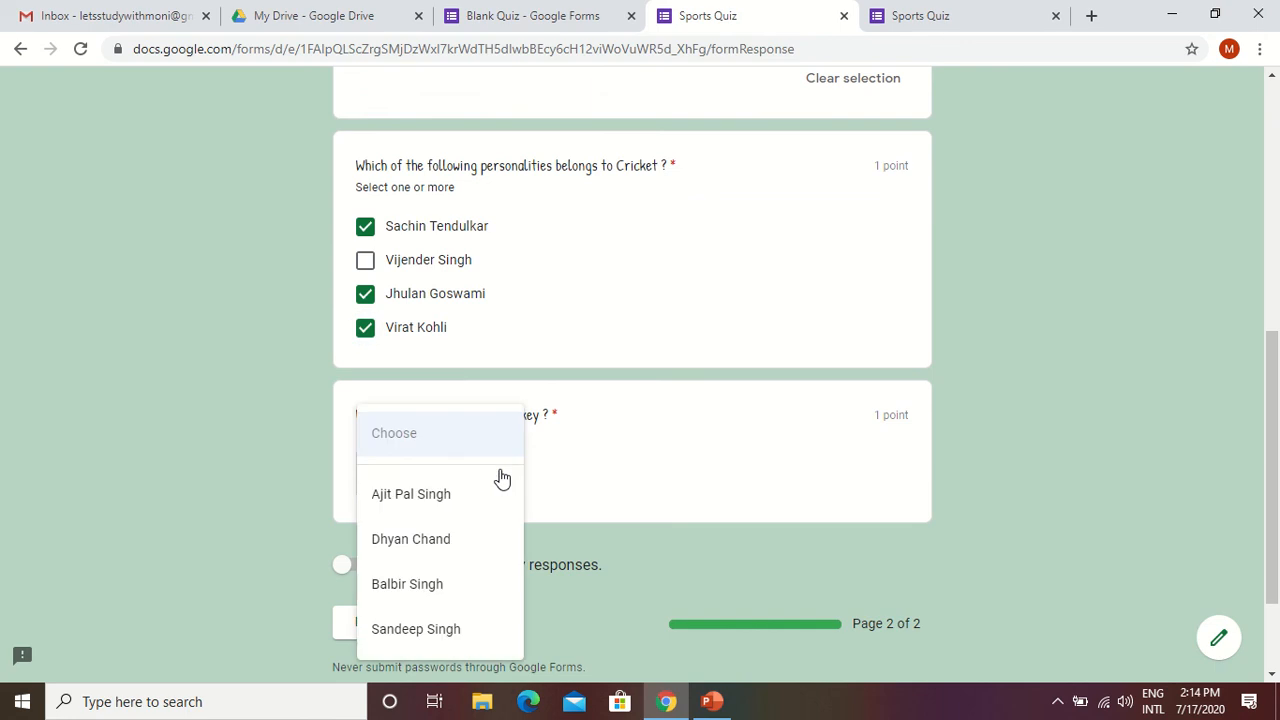
{"action": "left_click", "coordinate": [560, 463]}
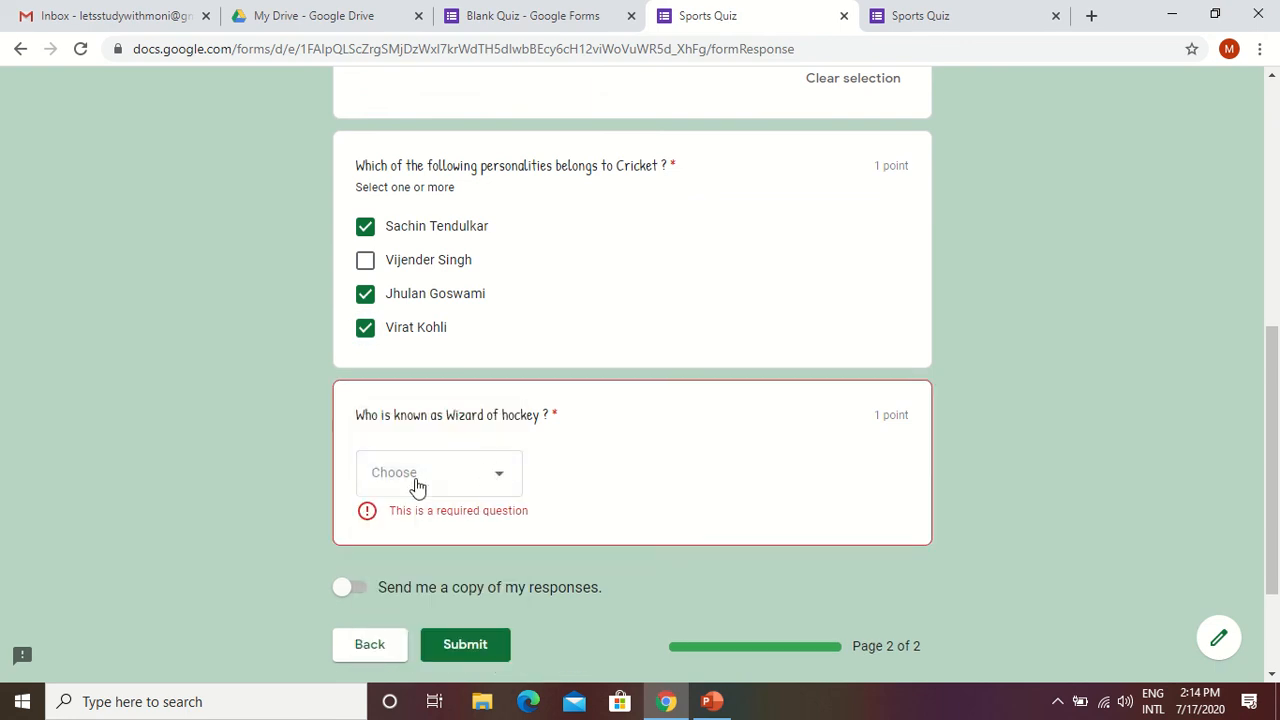
{"action": "left_click", "coordinate": [500, 479]}
{"action": "scroll", "coordinate": [502, 479], "scroll_direction": "down", "scroll_amount": 1}
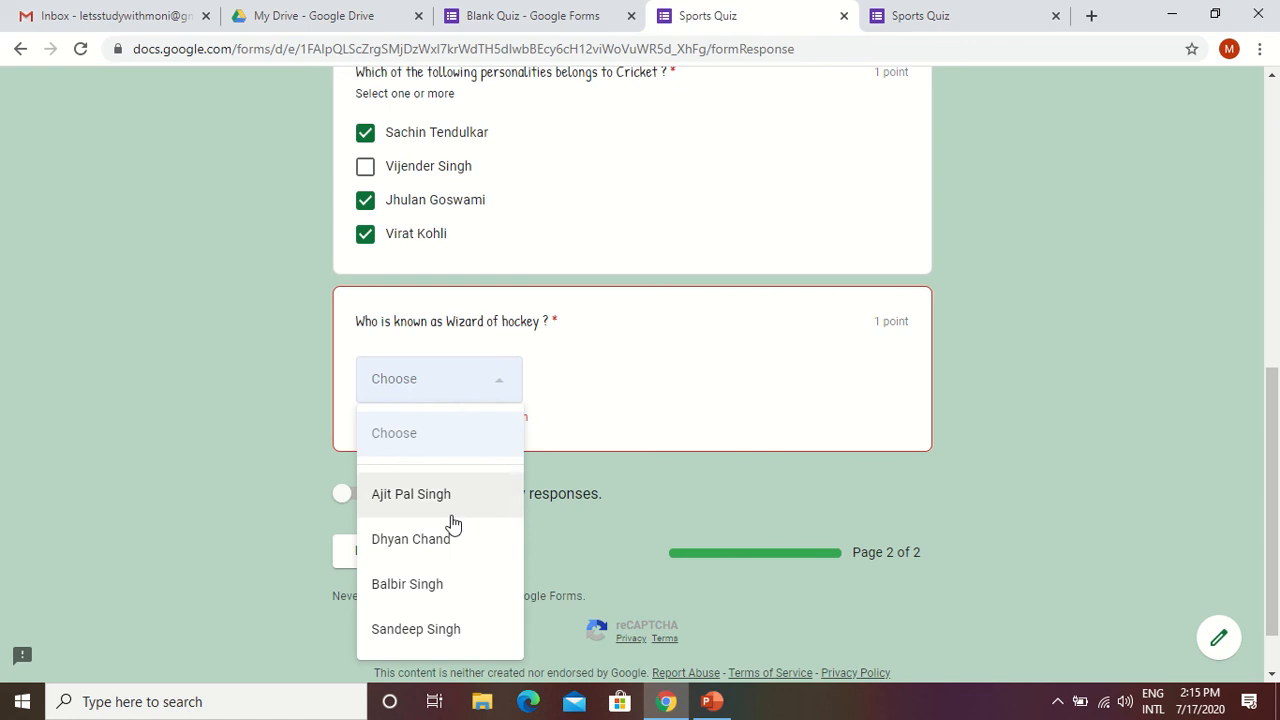
{"action": "left_click", "coordinate": [427, 549]}
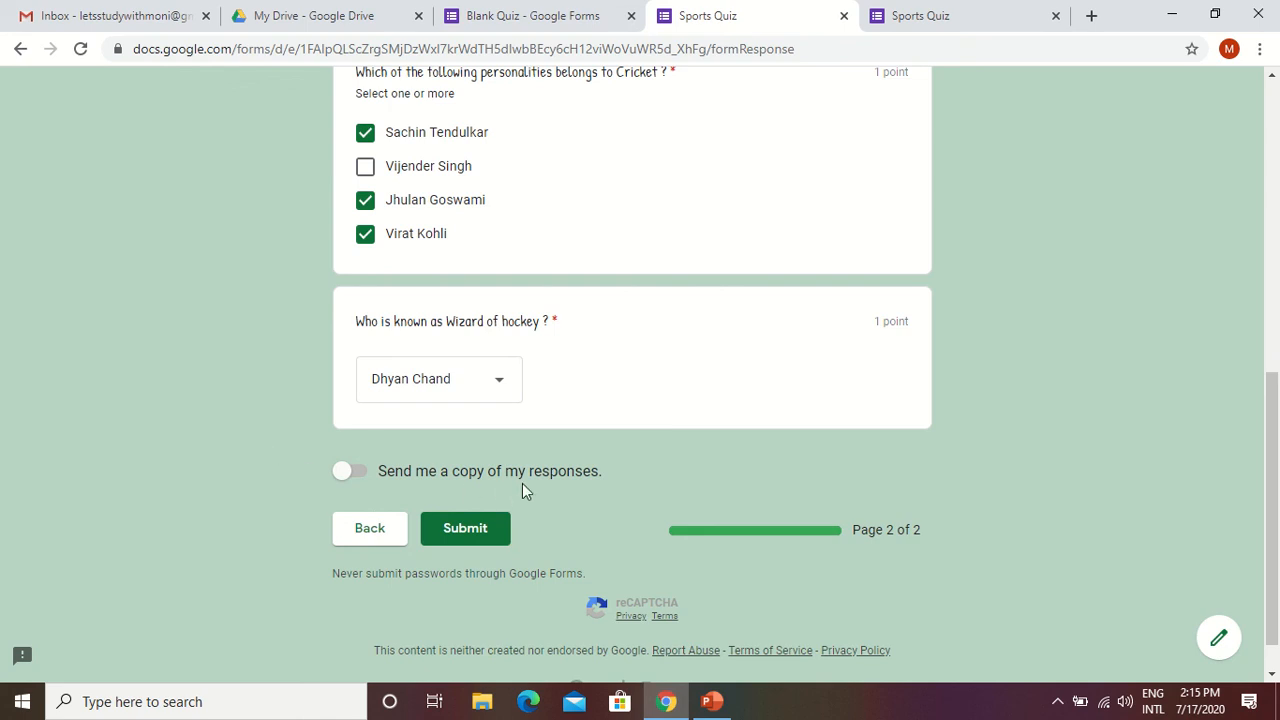
Request a copy of the responses and submit the quiz.
{"action": "left_click", "coordinate": [362, 479]}
{"action": "left_click", "coordinate": [462, 530]}
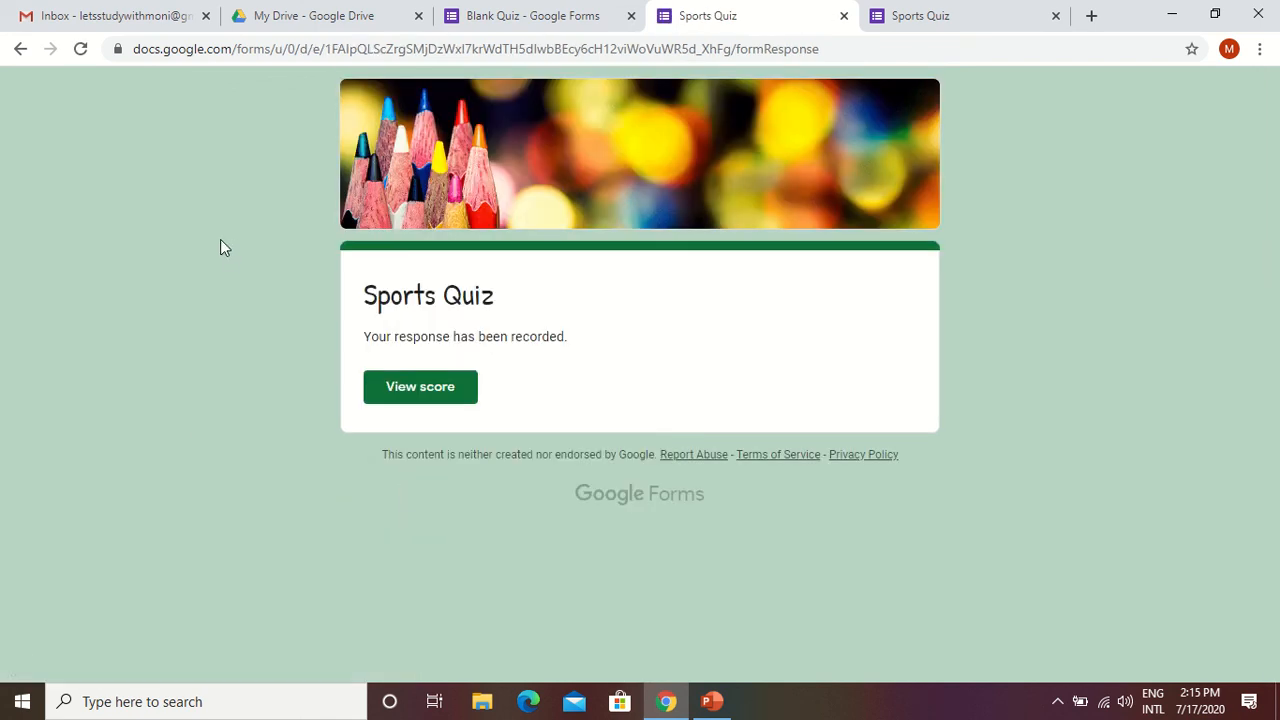
Switch to the Gmail inbox and review the submitted answers in the Sports Quiz receipt email.
{"action": "left_click", "coordinate": [135, 20]}
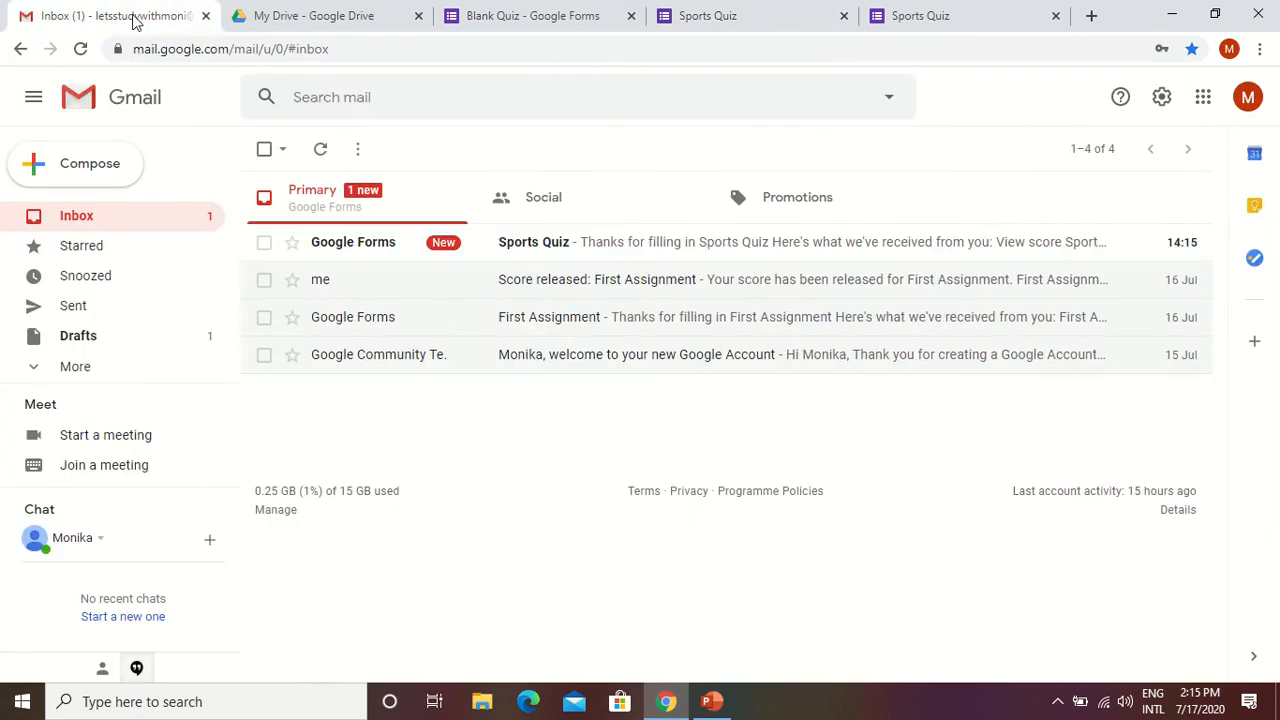
{"action": "left_click", "coordinate": [515, 250]}
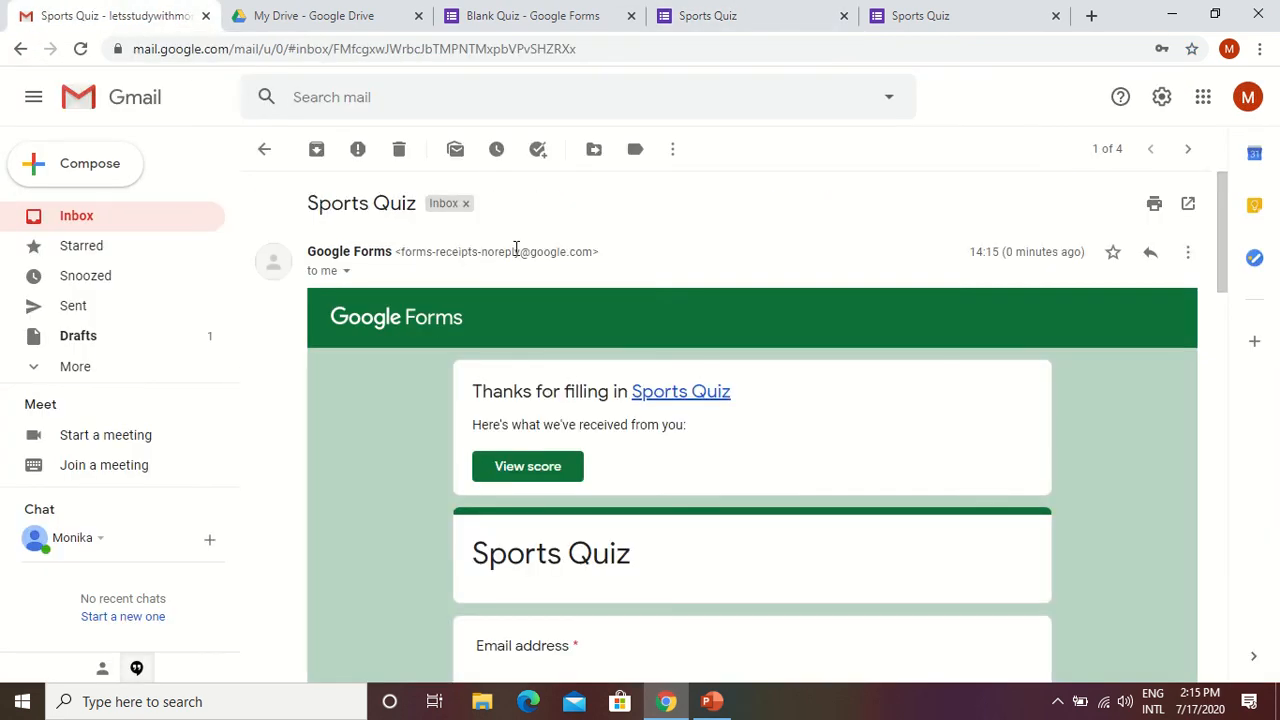
{"action": "scroll", "coordinate": [663, 494], "scroll_direction": "down", "scroll_amount": 10}
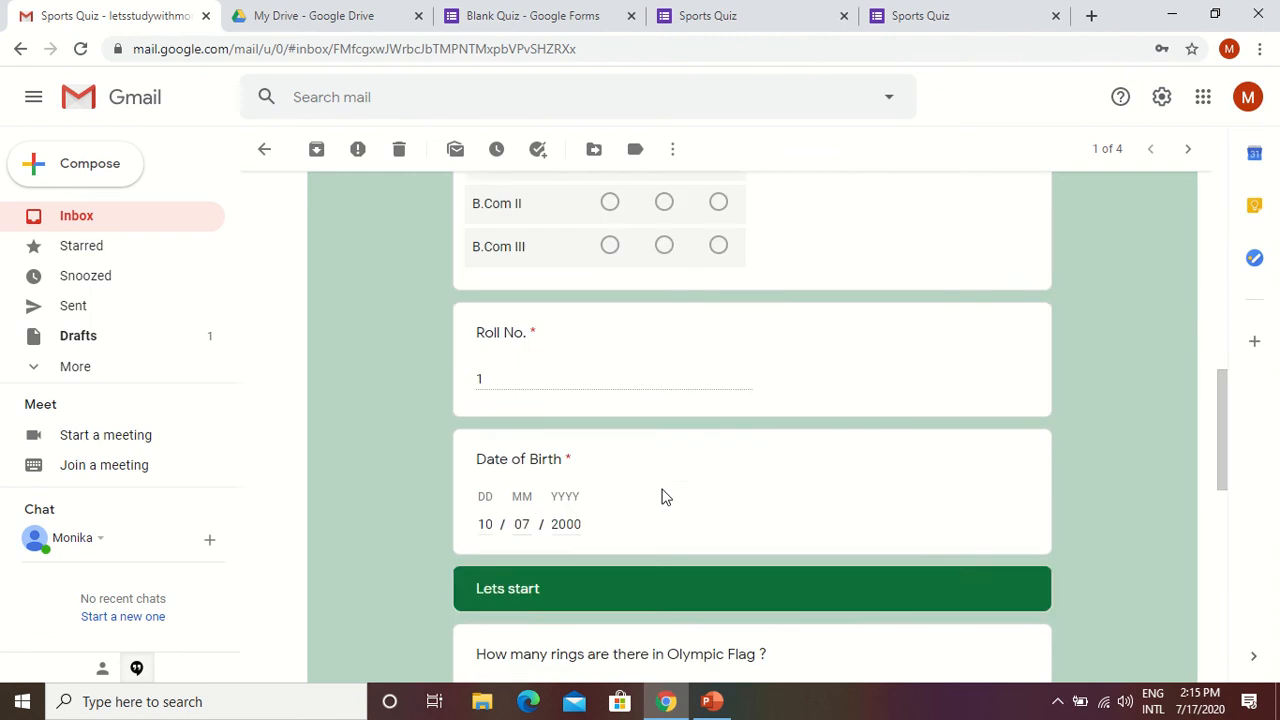
{"action": "scroll", "coordinate": [662, 494], "scroll_direction": "down", "scroll_amount": 9}
{"action": "scroll", "coordinate": [655, 482], "scroll_direction": "up", "scroll_amount": 11}
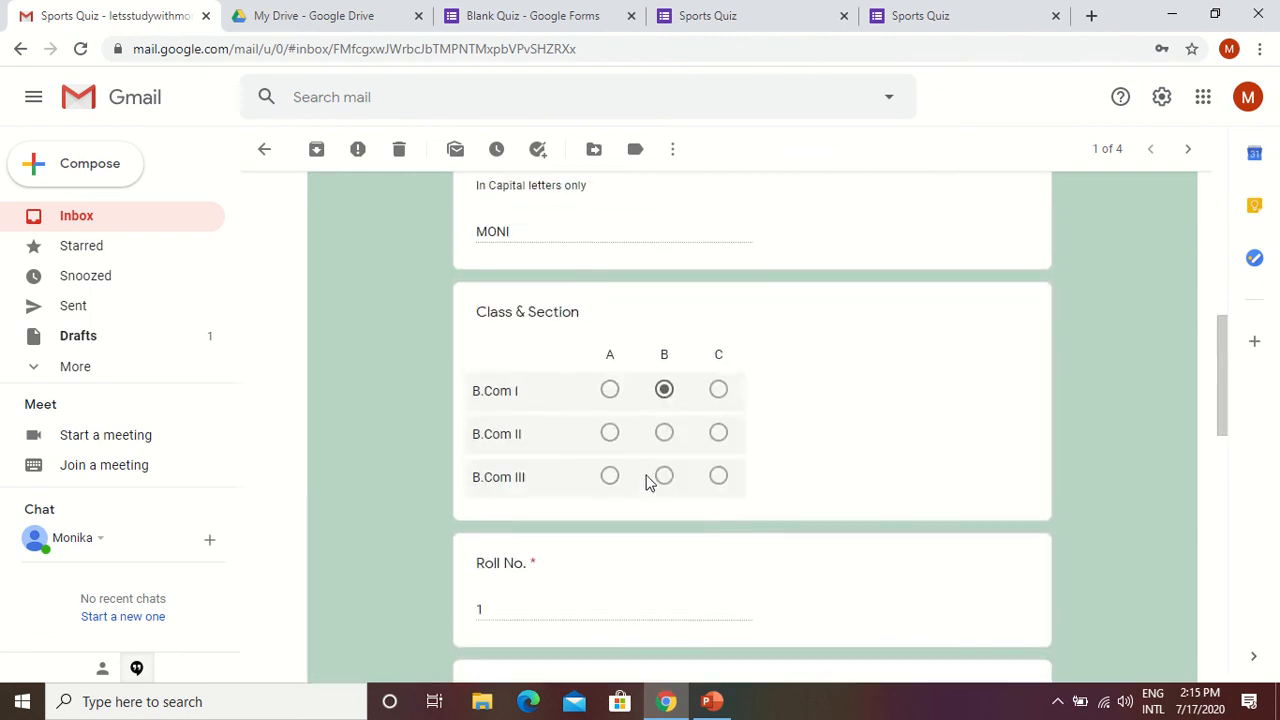
{"action": "scroll", "coordinate": [651, 479], "scroll_direction": "up", "scroll_amount": 9}
Return to the Sports Quiz submission confirmation page and view the score of the submitted response.
{"action": "left_click", "coordinate": [950, 18]}
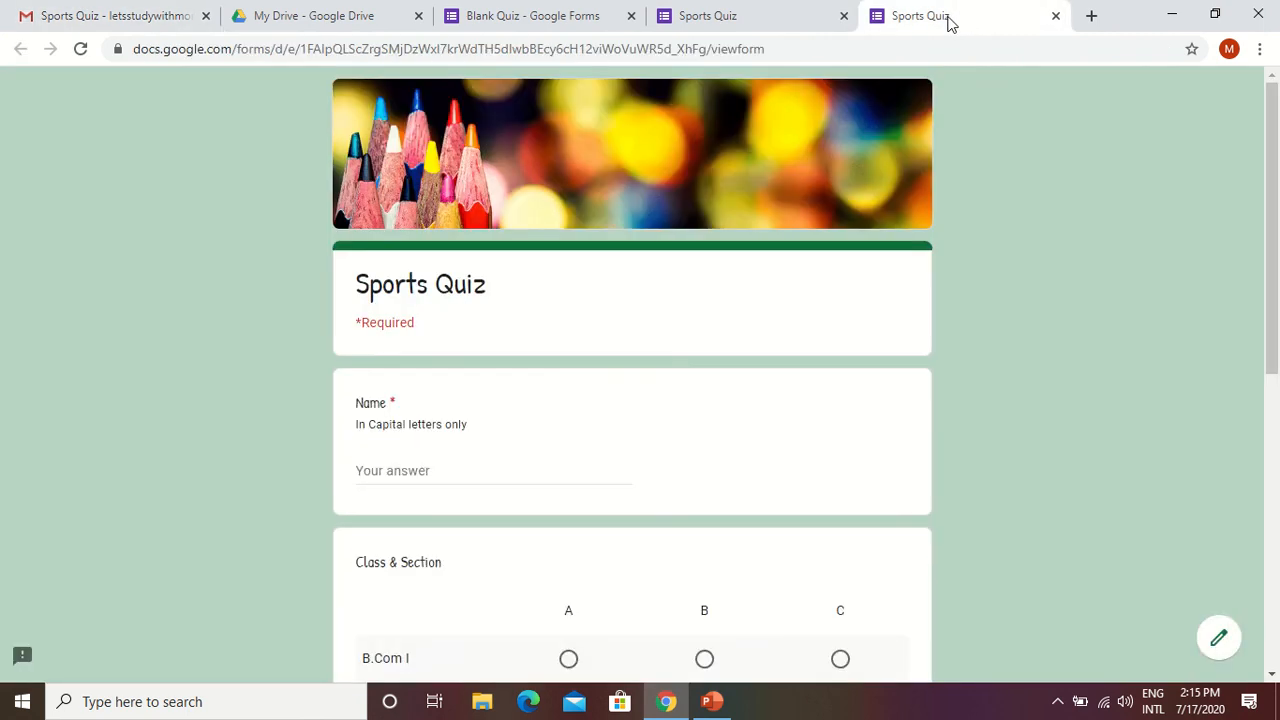
{"action": "left_click", "coordinate": [715, 20]}
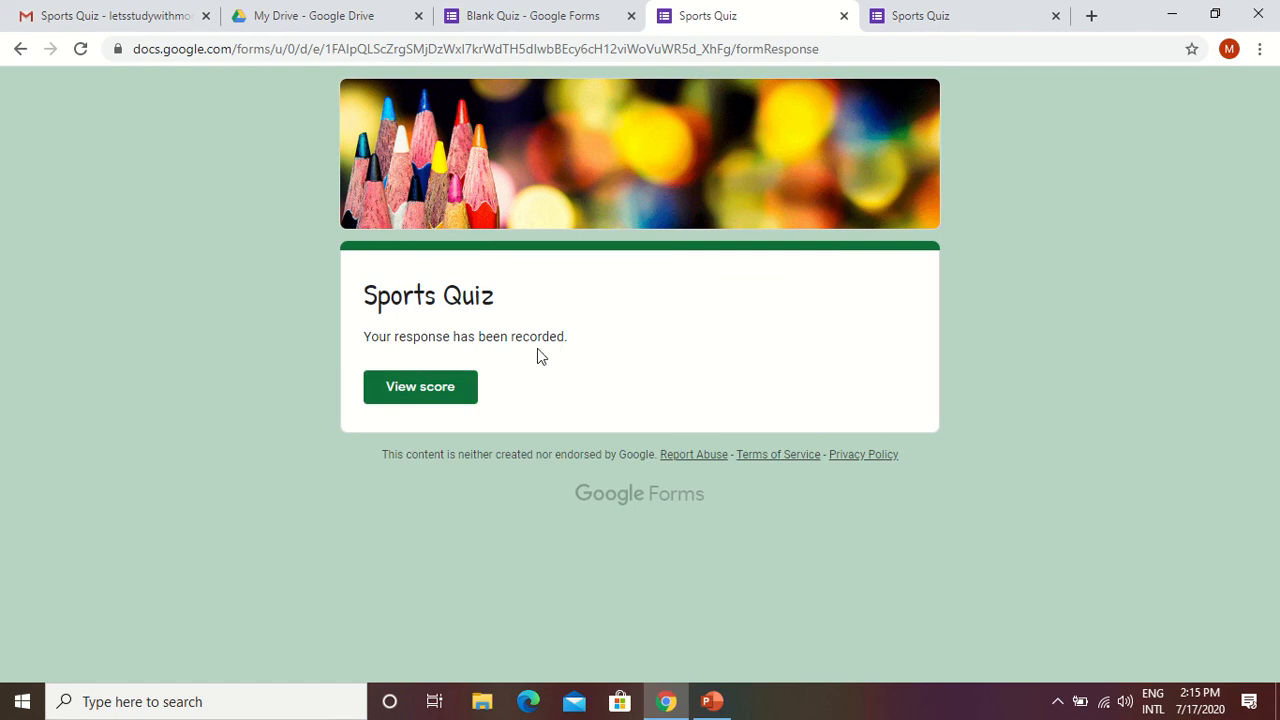
{"action": "left_click", "coordinate": [421, 391]}
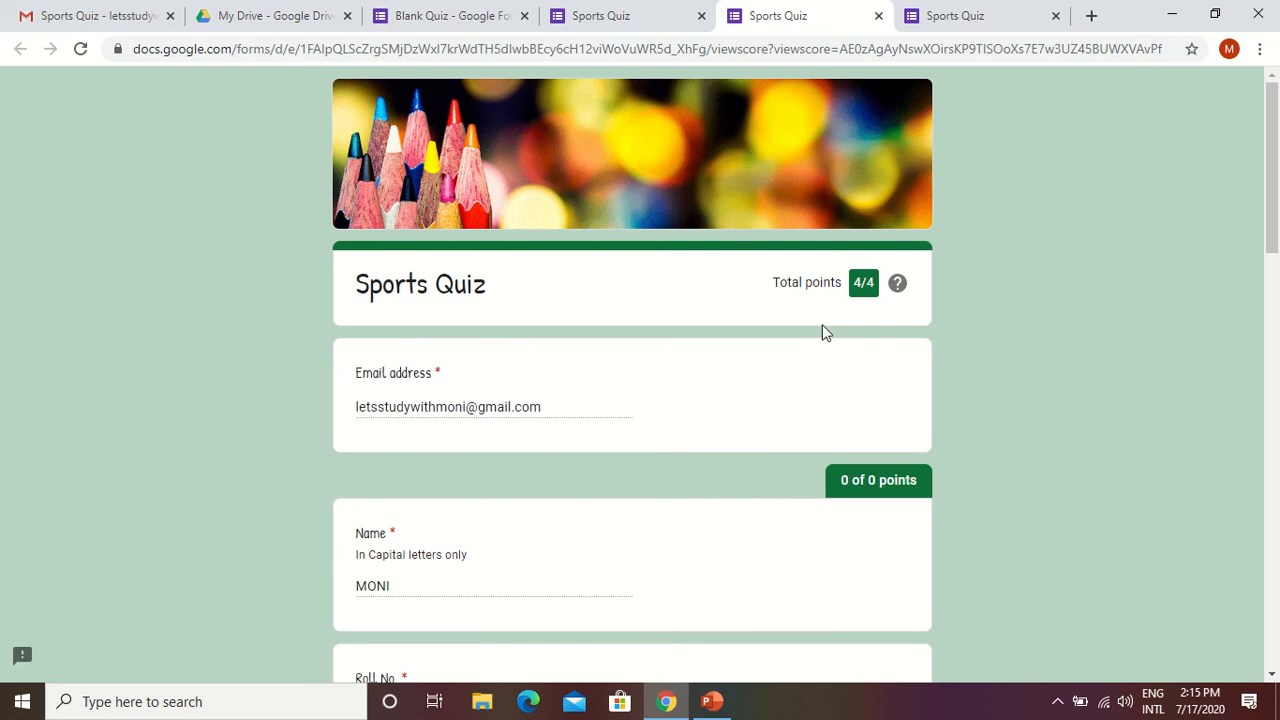
Review the graded answers and points on the Sports Quiz score page, from the respondent details through the cricket question.
{"action": "scroll", "coordinate": [588, 363], "scroll_direction": "down", "scroll_amount": 5}
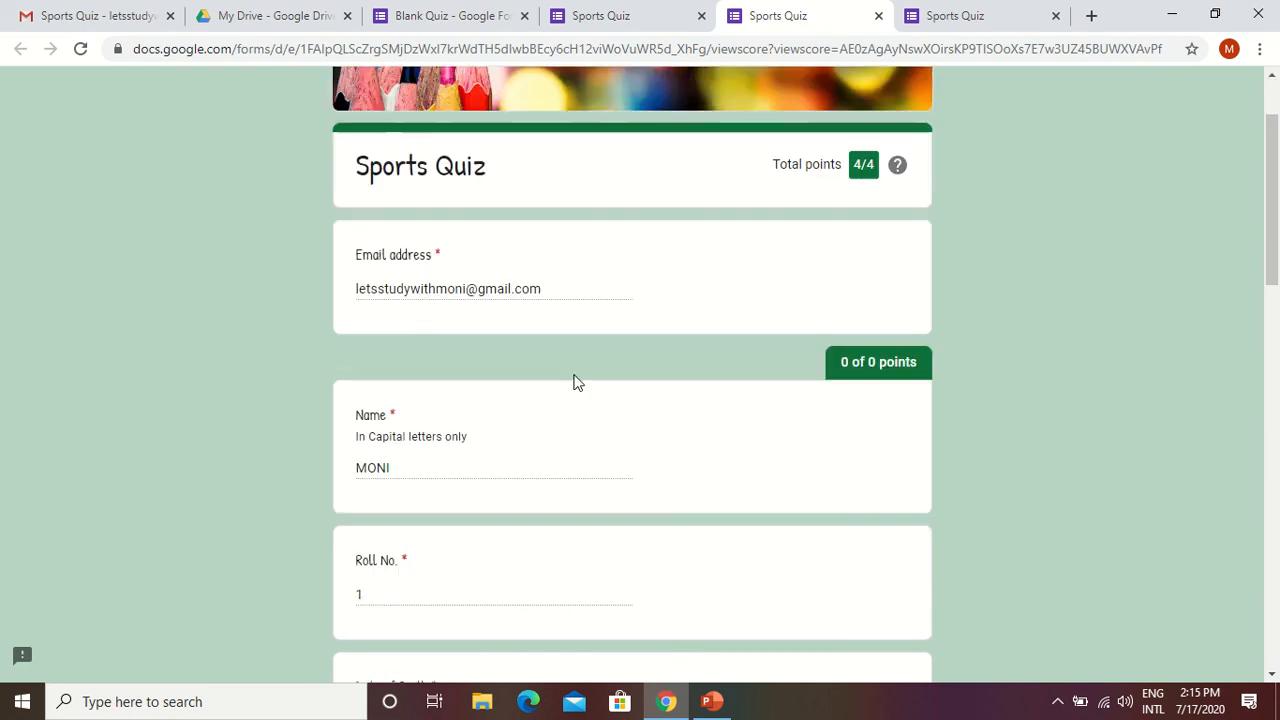
{"action": "scroll", "coordinate": [563, 391], "scroll_direction": "down", "scroll_amount": 4}
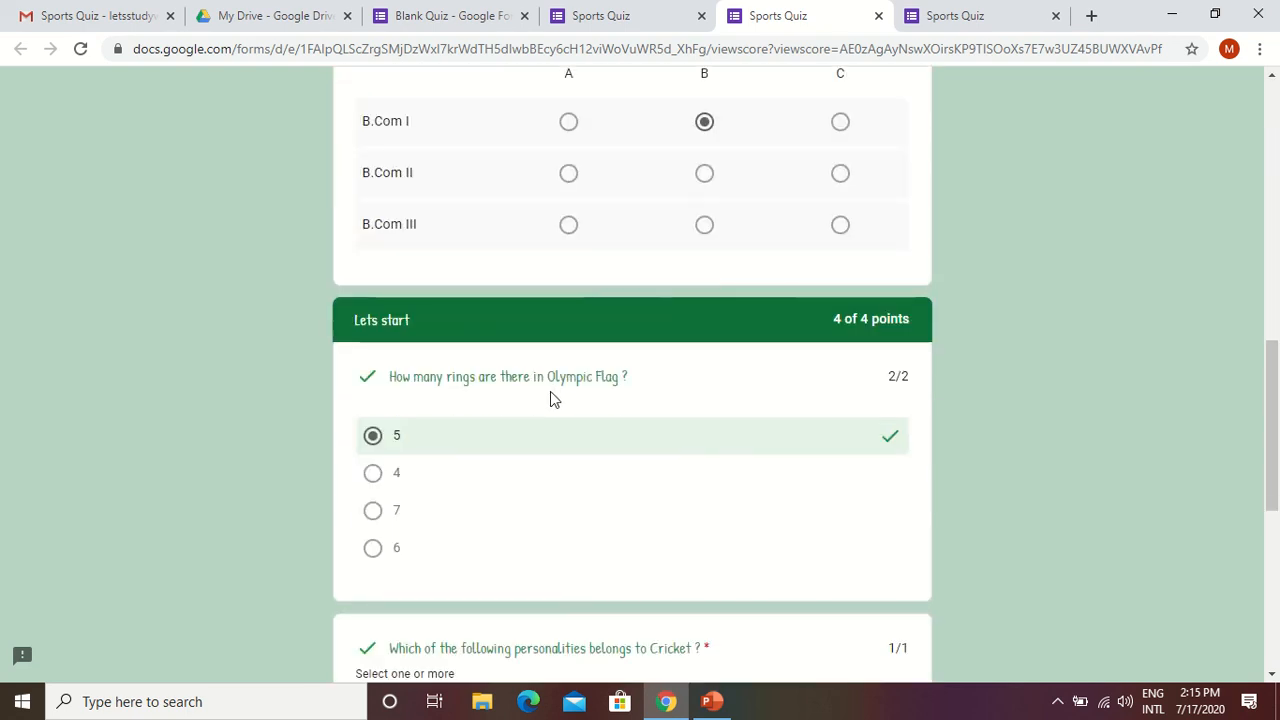
{"action": "scroll", "coordinate": [551, 397], "scroll_direction": "down", "scroll_amount": 4}
{"action": "scroll", "coordinate": [537, 403], "scroll_direction": "up", "scroll_amount": 7}
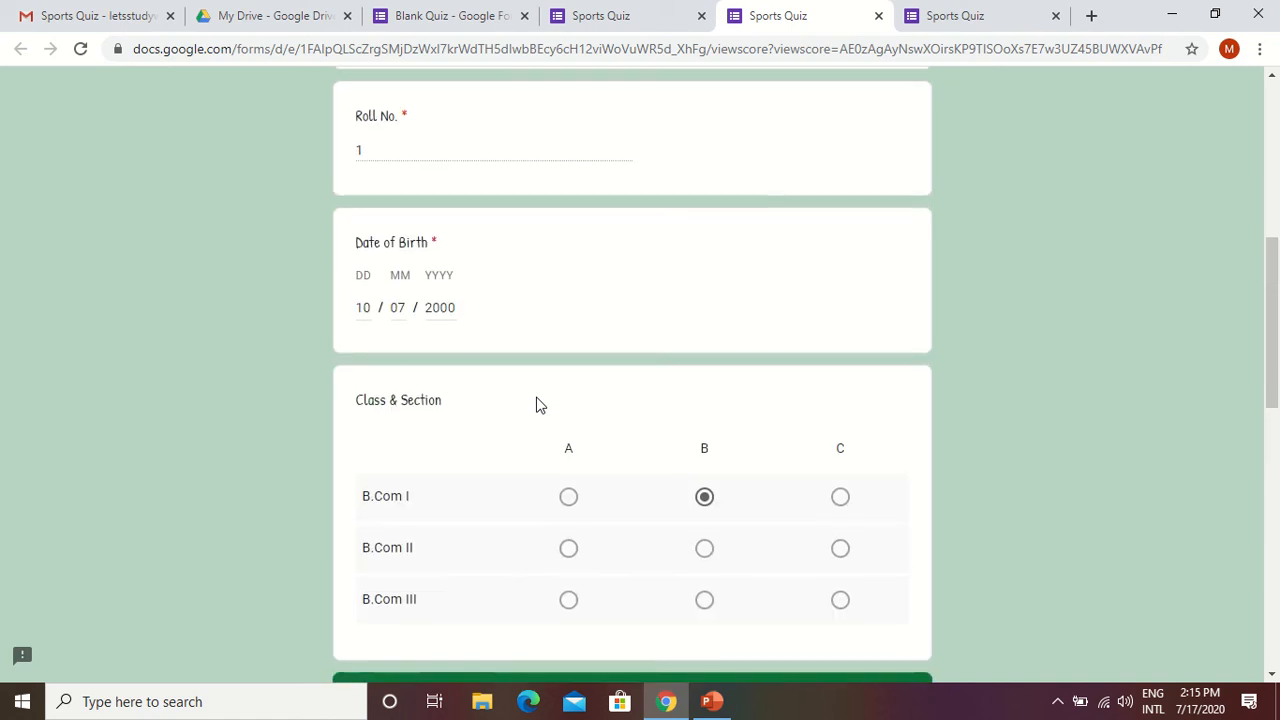
{"action": "scroll", "coordinate": [538, 397], "scroll_direction": "down", "scroll_amount": 5}
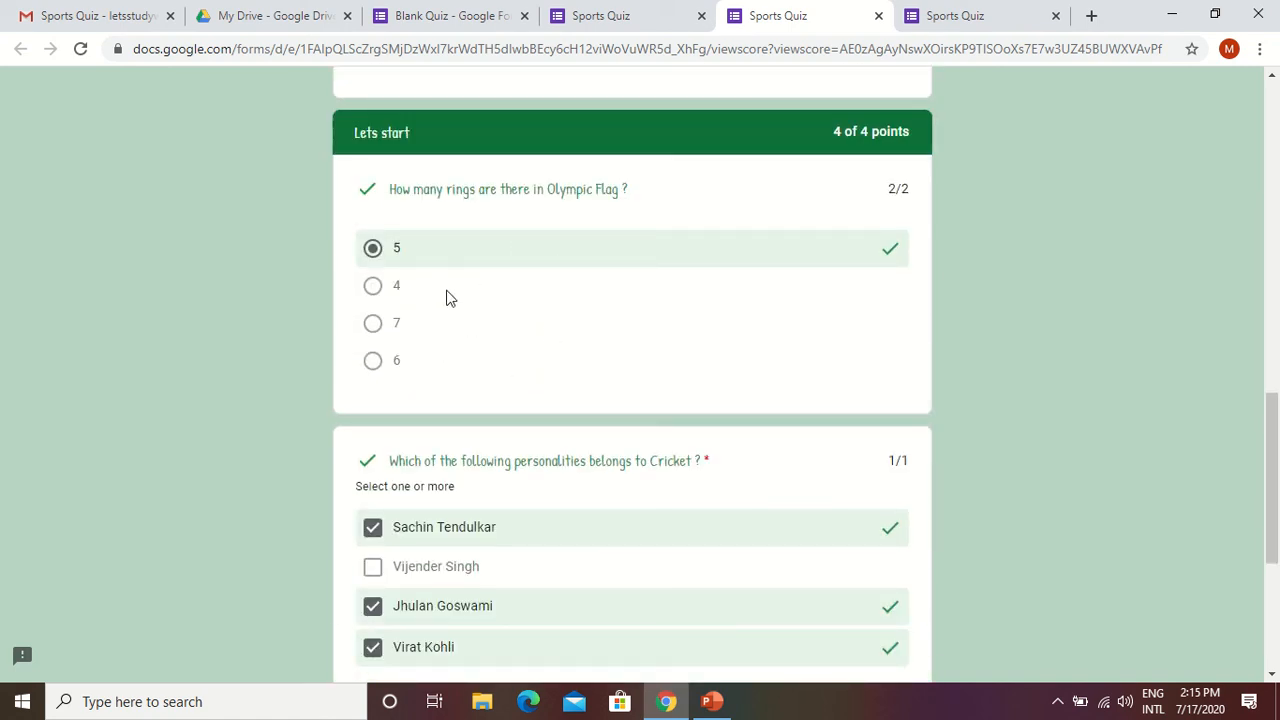
{"action": "scroll", "coordinate": [445, 300], "scroll_direction": "down", "scroll_amount": 1}
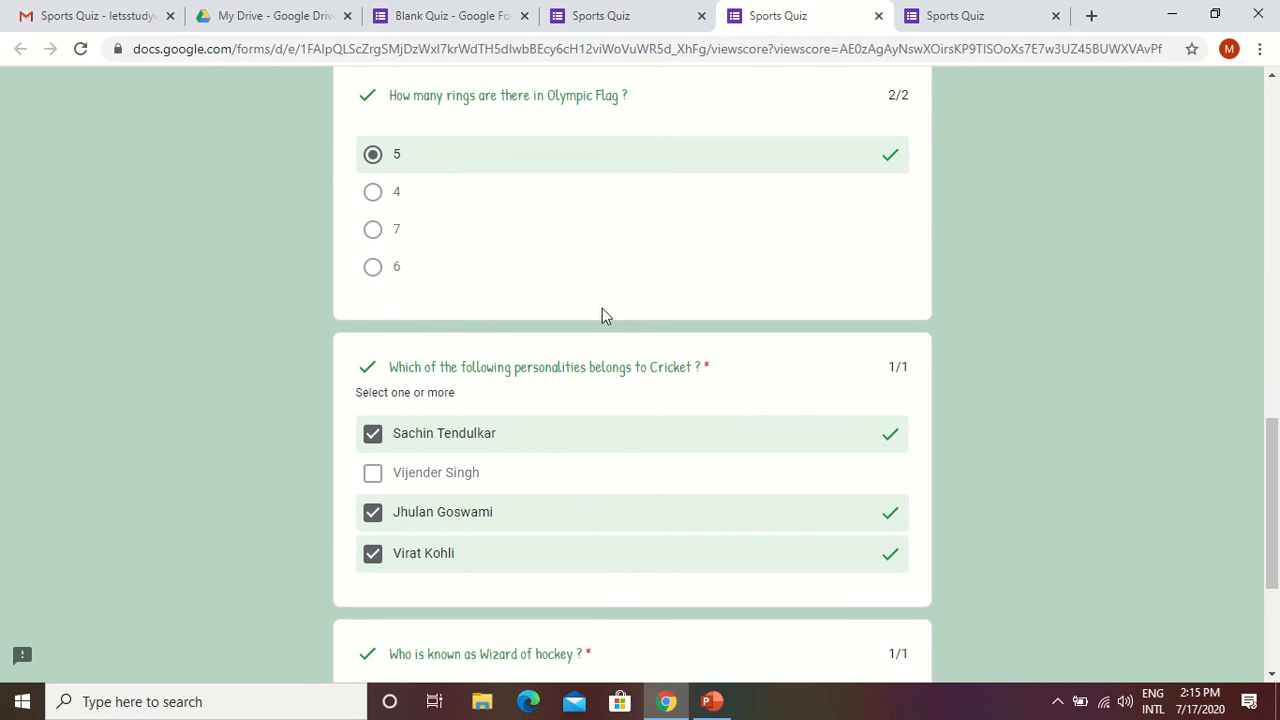
{"action": "scroll", "coordinate": [530, 336], "scroll_direction": "up", "scroll_amount": 10}
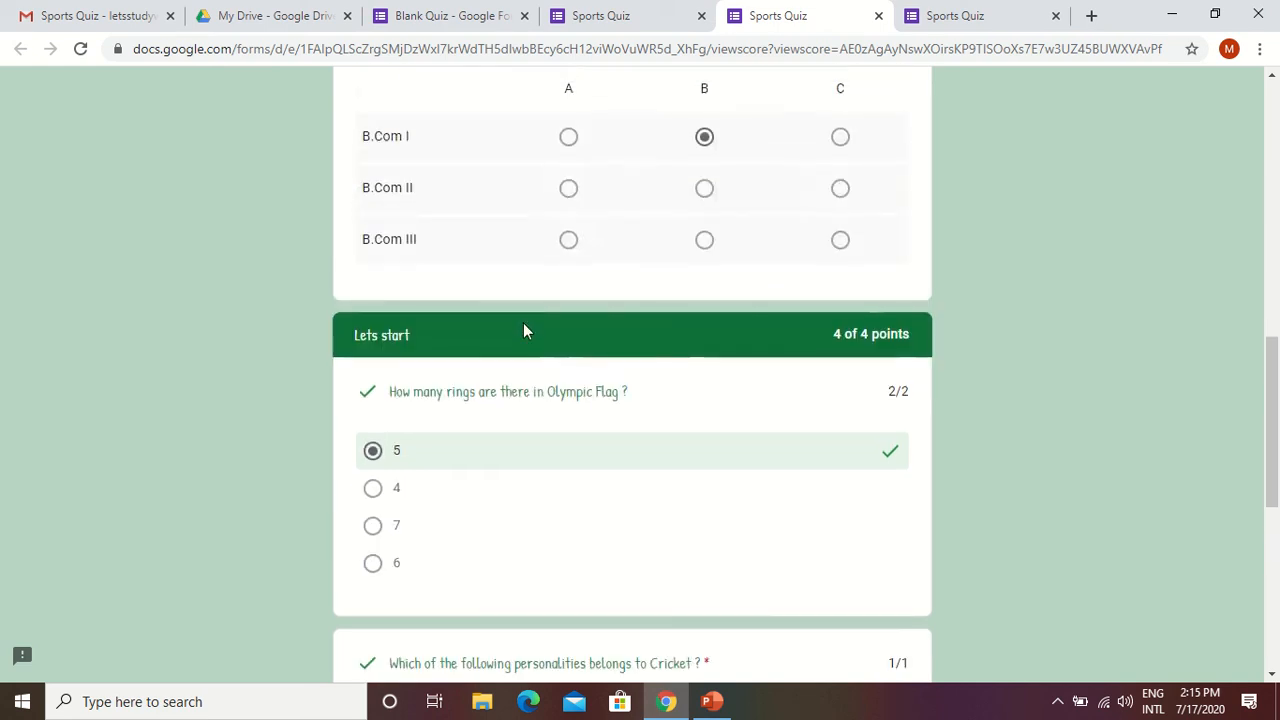
Switch to the Blank Quiz form editor's responses and review the summary insights, scores and respondent details.
{"action": "left_click", "coordinate": [433, 17]}
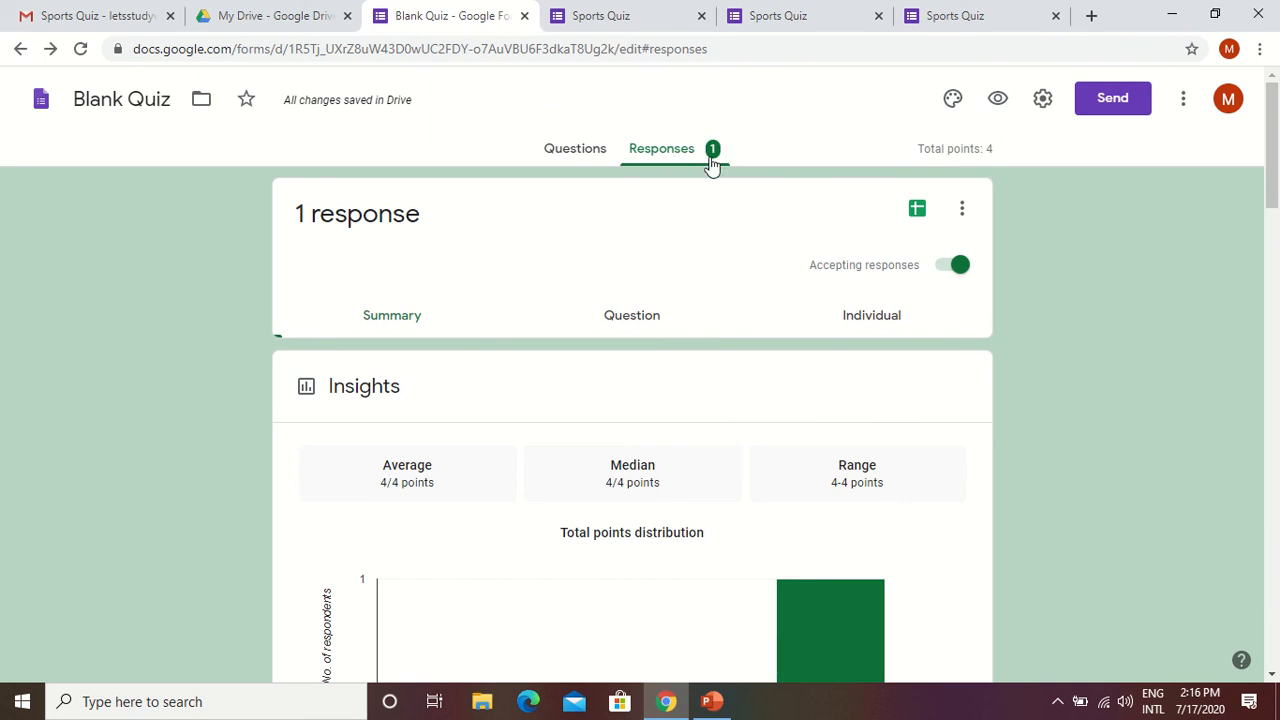
{"action": "scroll", "coordinate": [595, 318], "scroll_direction": "down", "scroll_amount": 8}
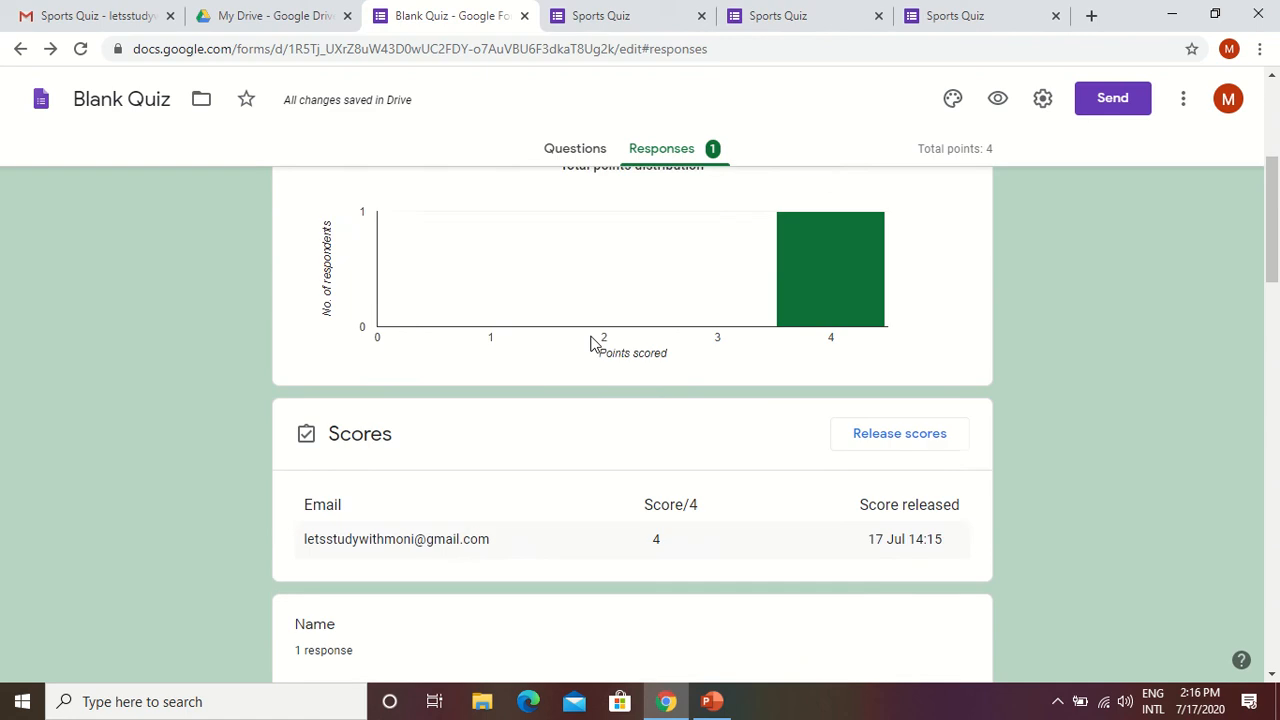
{"action": "scroll", "coordinate": [590, 345], "scroll_direction": "down", "scroll_amount": 8}
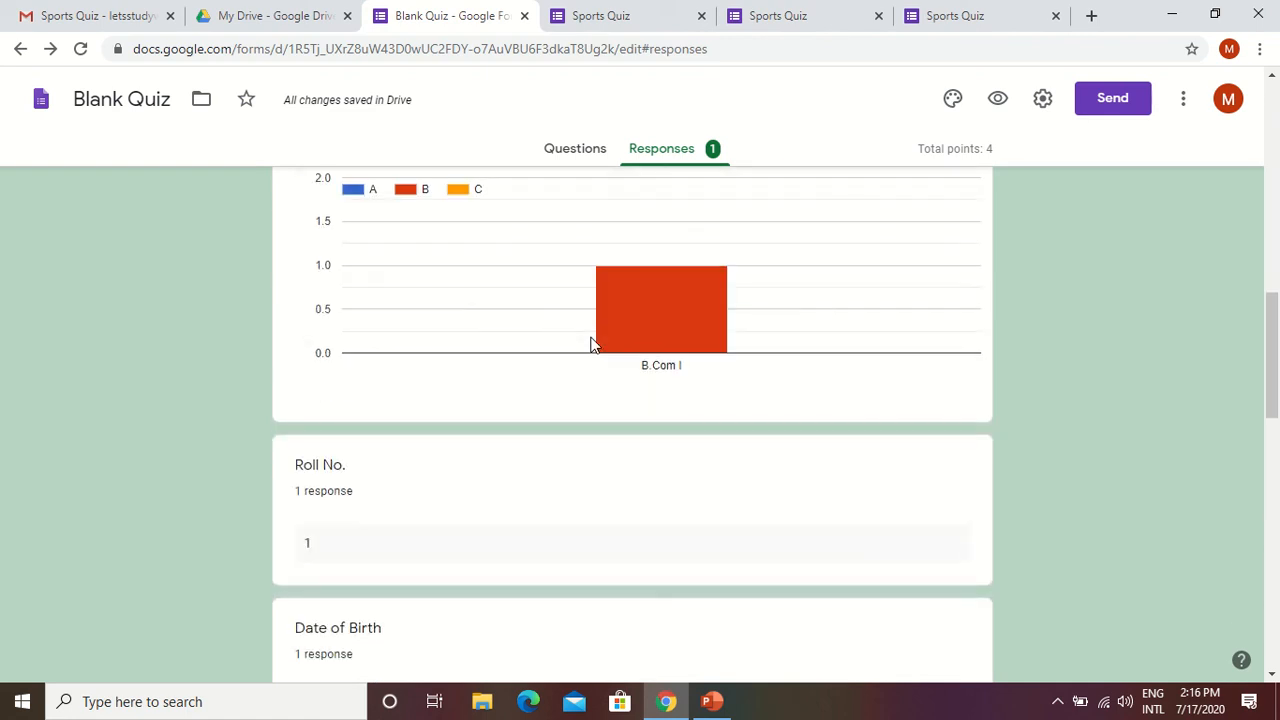
{"action": "scroll", "coordinate": [590, 345], "scroll_direction": "up", "scroll_amount": 2}
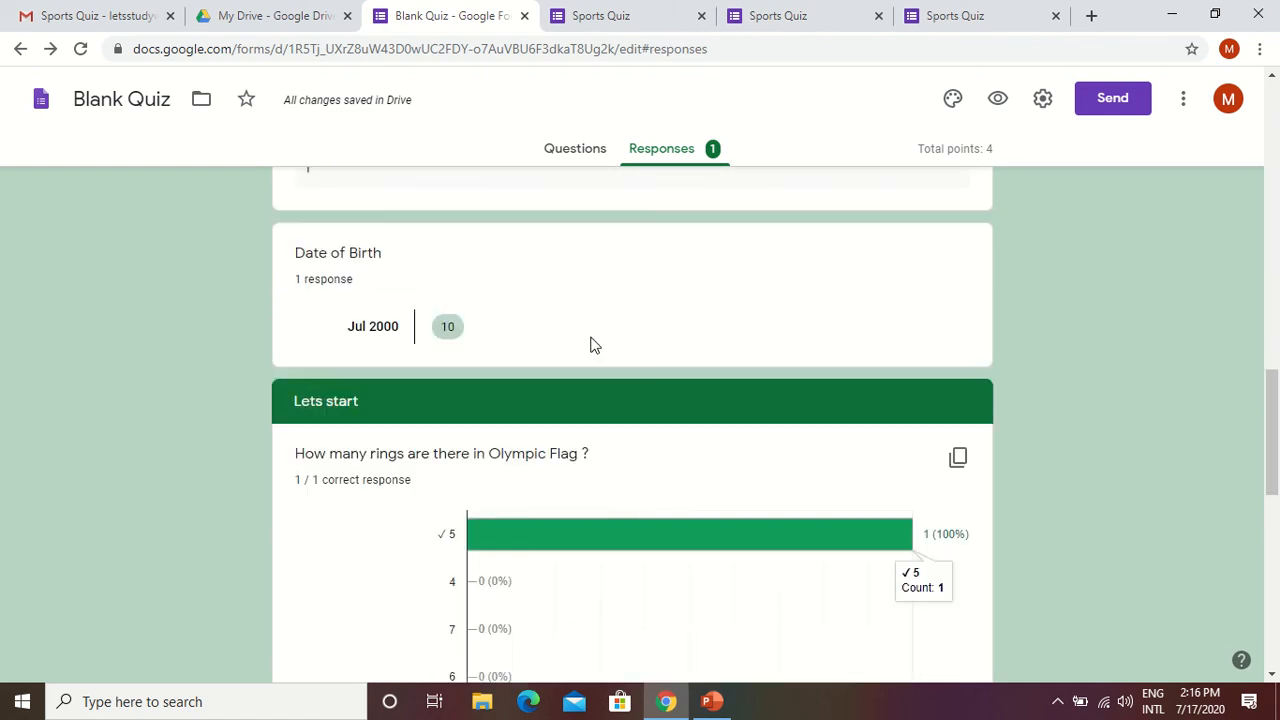
Examine the response charts for the Olympic Flag, Cricket and Wizard of hockey questions in the summary.
{"action": "scroll", "coordinate": [590, 345], "scroll_direction": "down", "scroll_amount": 4}
{"action": "scroll", "coordinate": [590, 345], "scroll_direction": "down", "scroll_amount": 4}
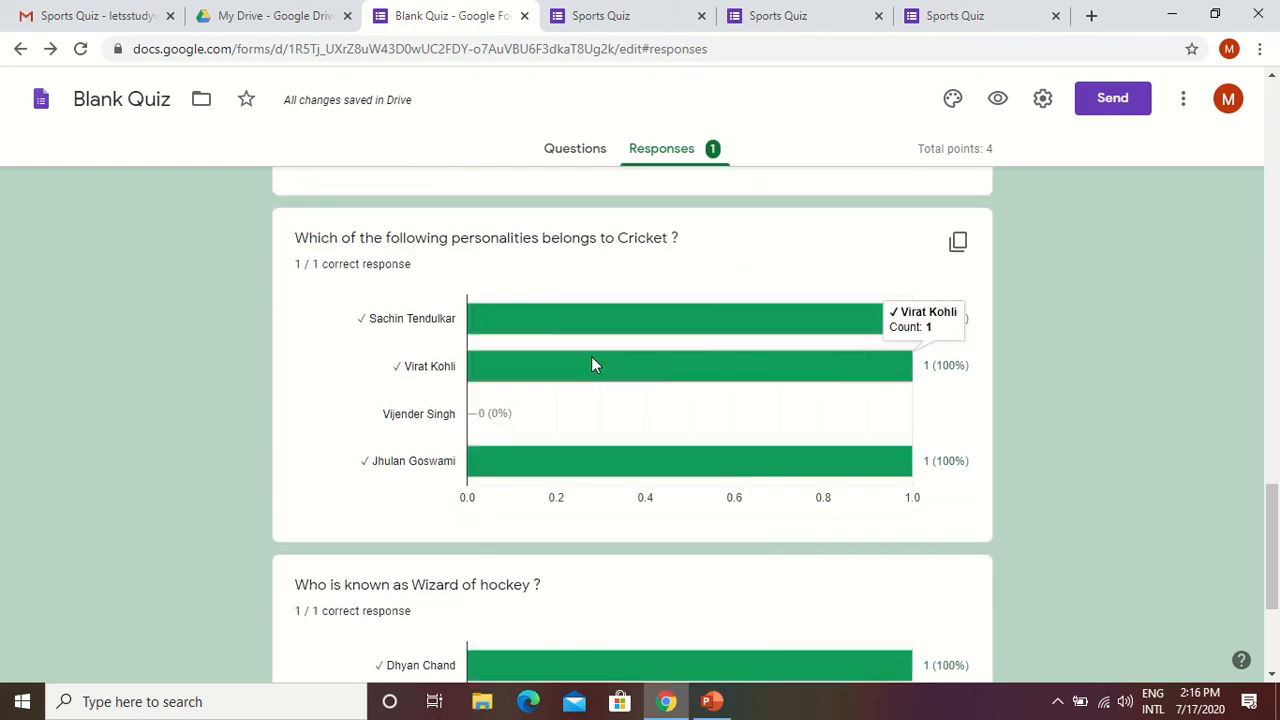
{"action": "scroll", "coordinate": [592, 360], "scroll_direction": "up", "scroll_amount": 8}
{"action": "scroll", "coordinate": [592, 372], "scroll_direction": "down", "scroll_amount": 8}
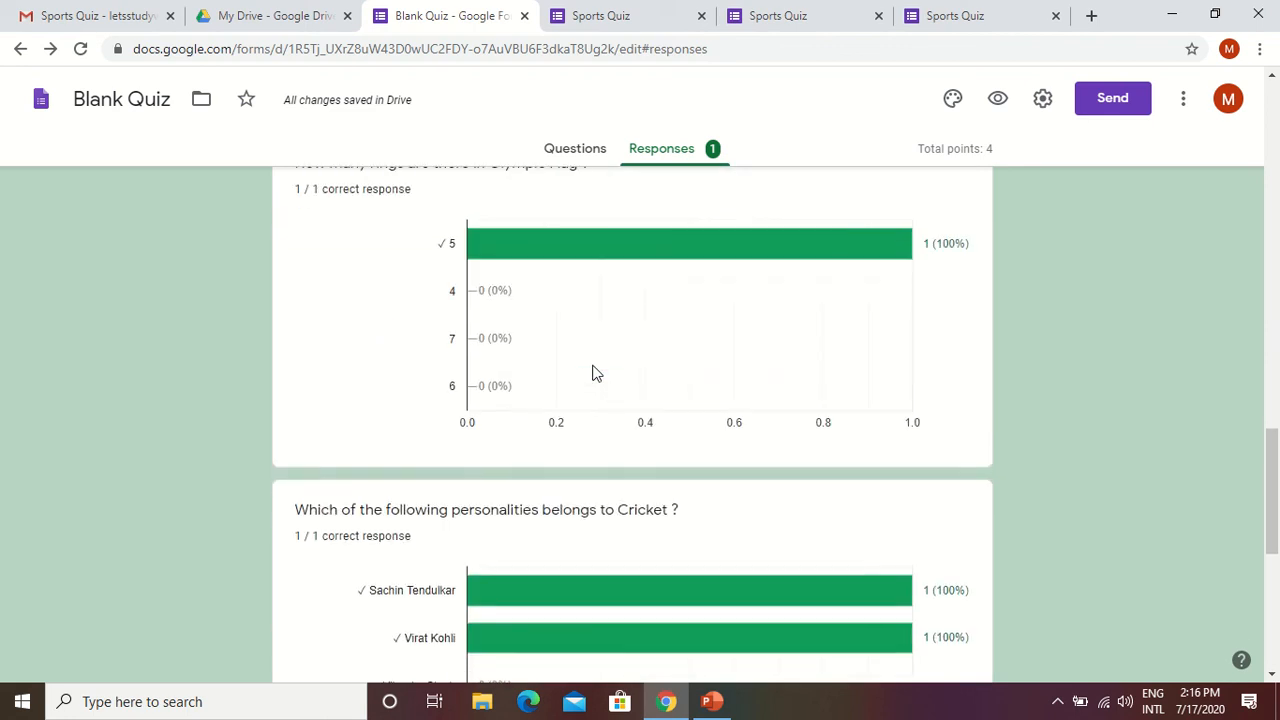
{"action": "scroll", "coordinate": [594, 451], "scroll_direction": "up", "scroll_amount": 3}
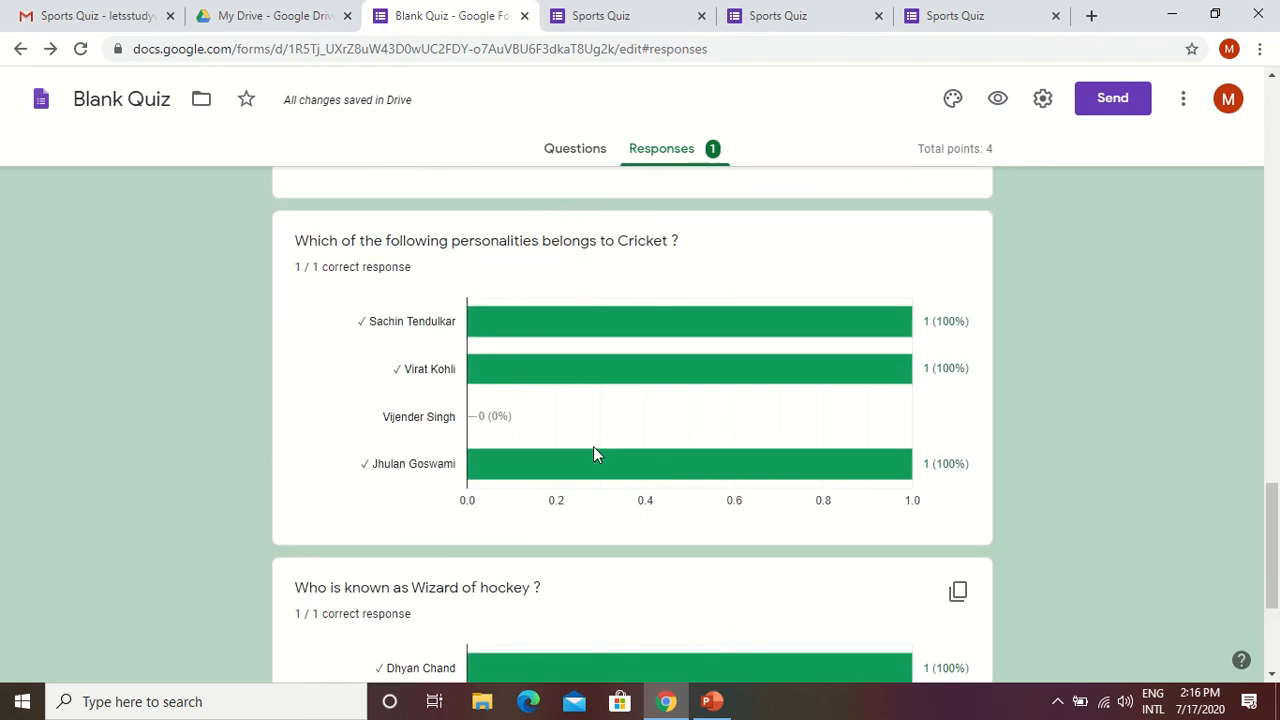
{"action": "scroll", "coordinate": [621, 457], "scroll_direction": "up", "scroll_amount": 4}
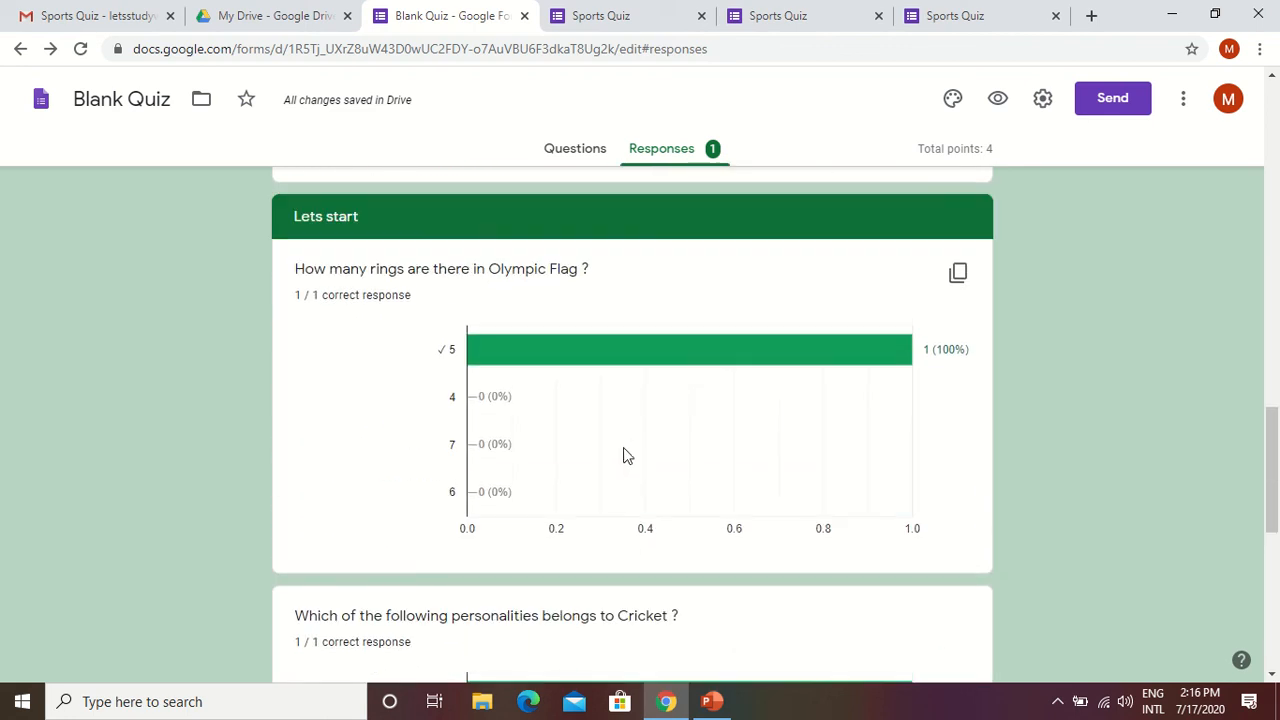
{"action": "scroll", "coordinate": [600, 420], "scroll_direction": "down", "scroll_amount": 2}
{"action": "scroll", "coordinate": [831, 329], "scroll_direction": "up", "scroll_amount": 2}
{"action": "scroll", "coordinate": [808, 367], "scroll_direction": "up", "scroll_amount": 1}
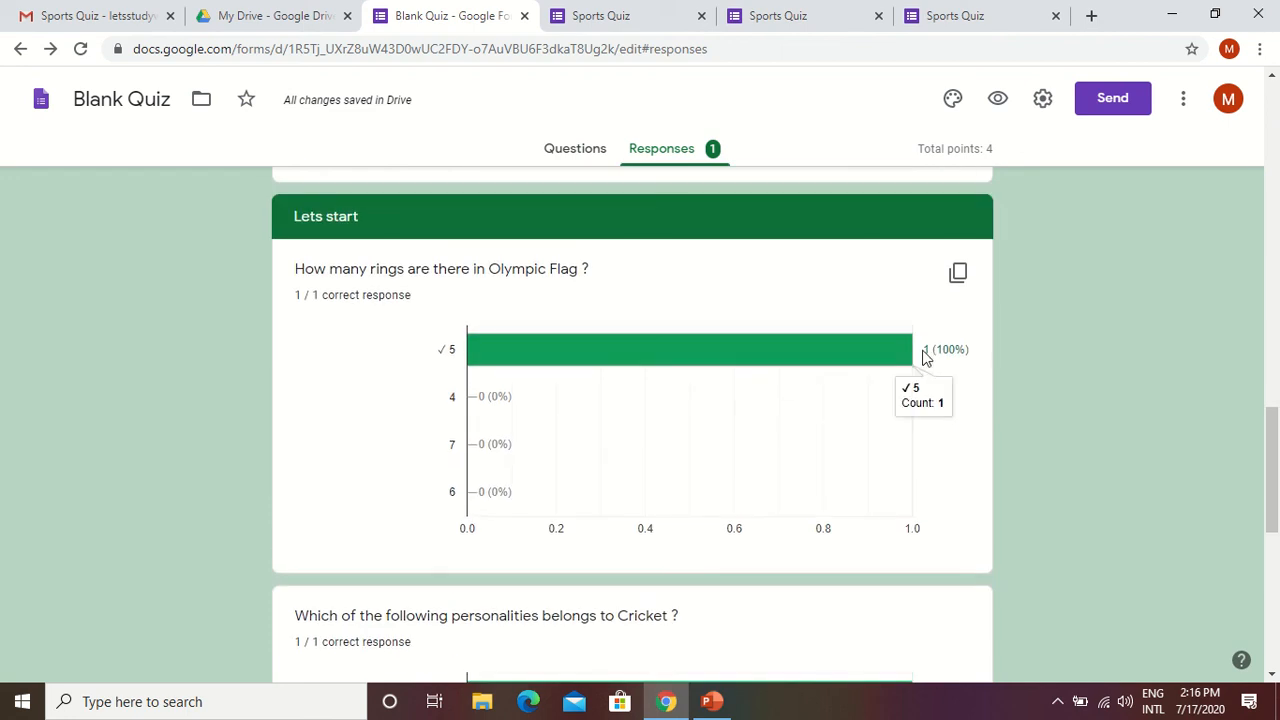
{"action": "scroll", "coordinate": [566, 420], "scroll_direction": "down", "scroll_amount": 7}
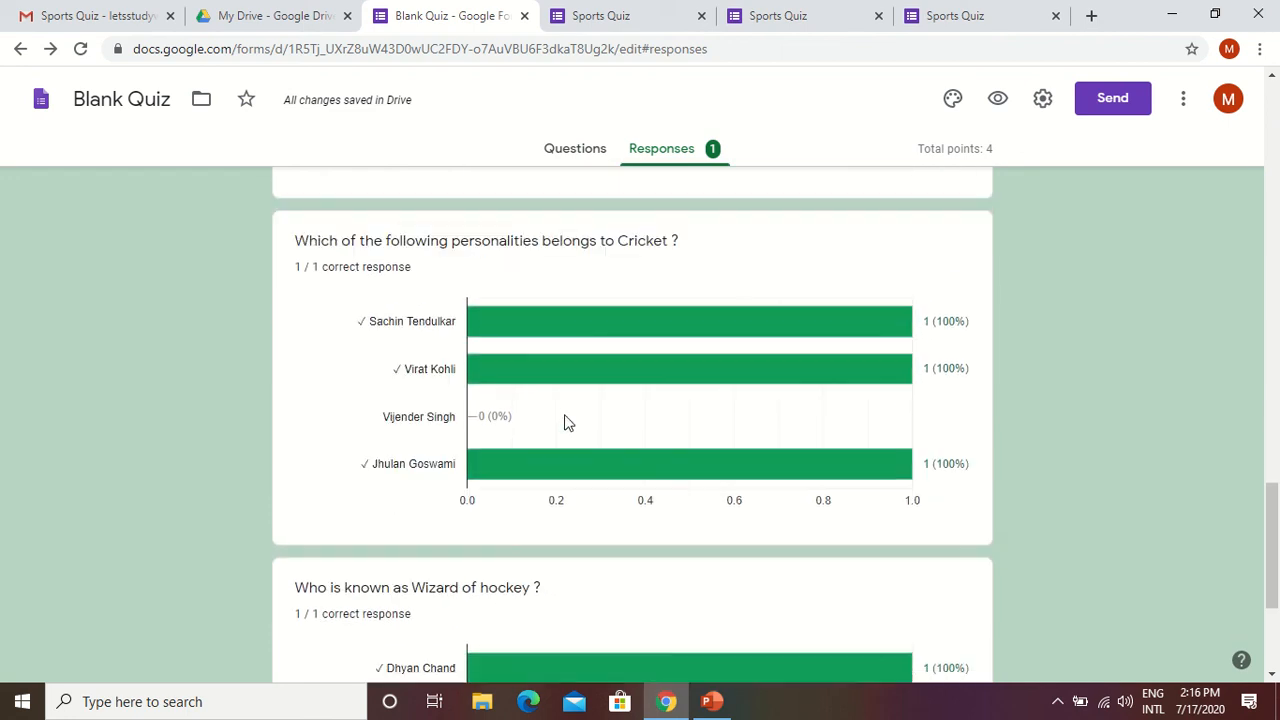
{"action": "scroll", "coordinate": [568, 438], "scroll_direction": "up", "scroll_amount": 10}
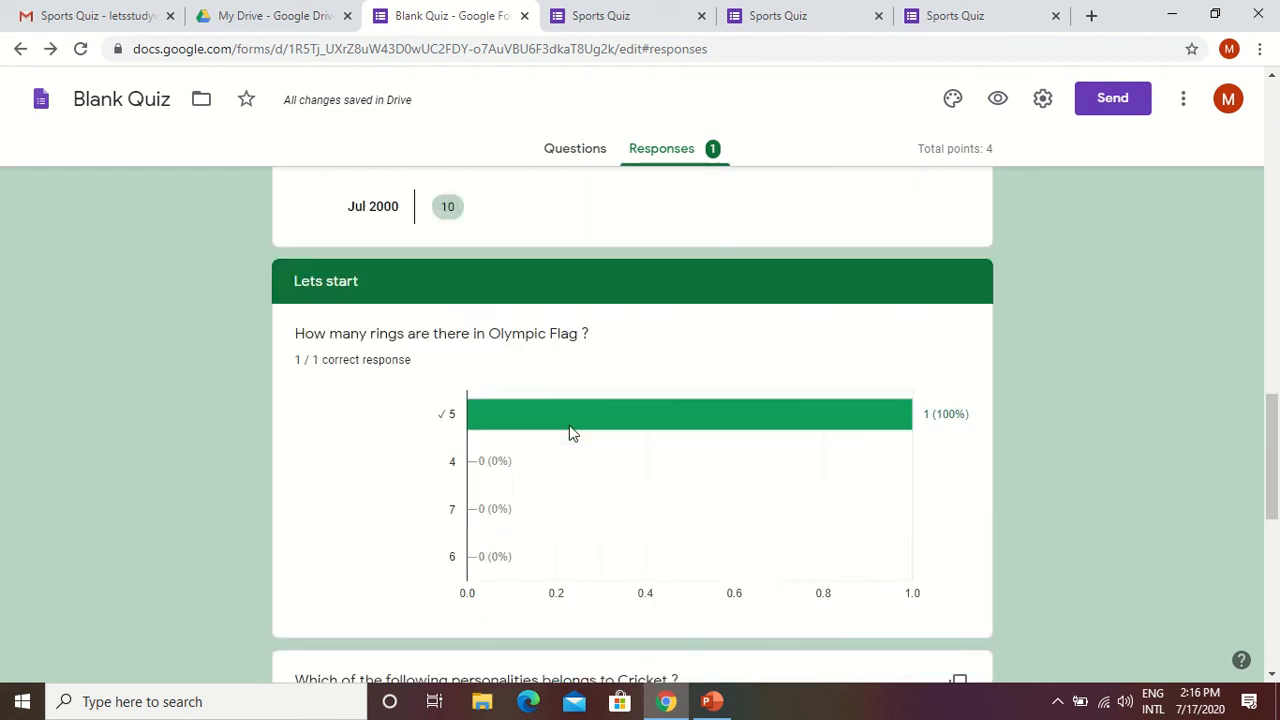
Stop the form from accepting responses, and re-enable accepting responses.
{"action": "scroll", "coordinate": [533, 420], "scroll_direction": "up", "scroll_amount": 8}
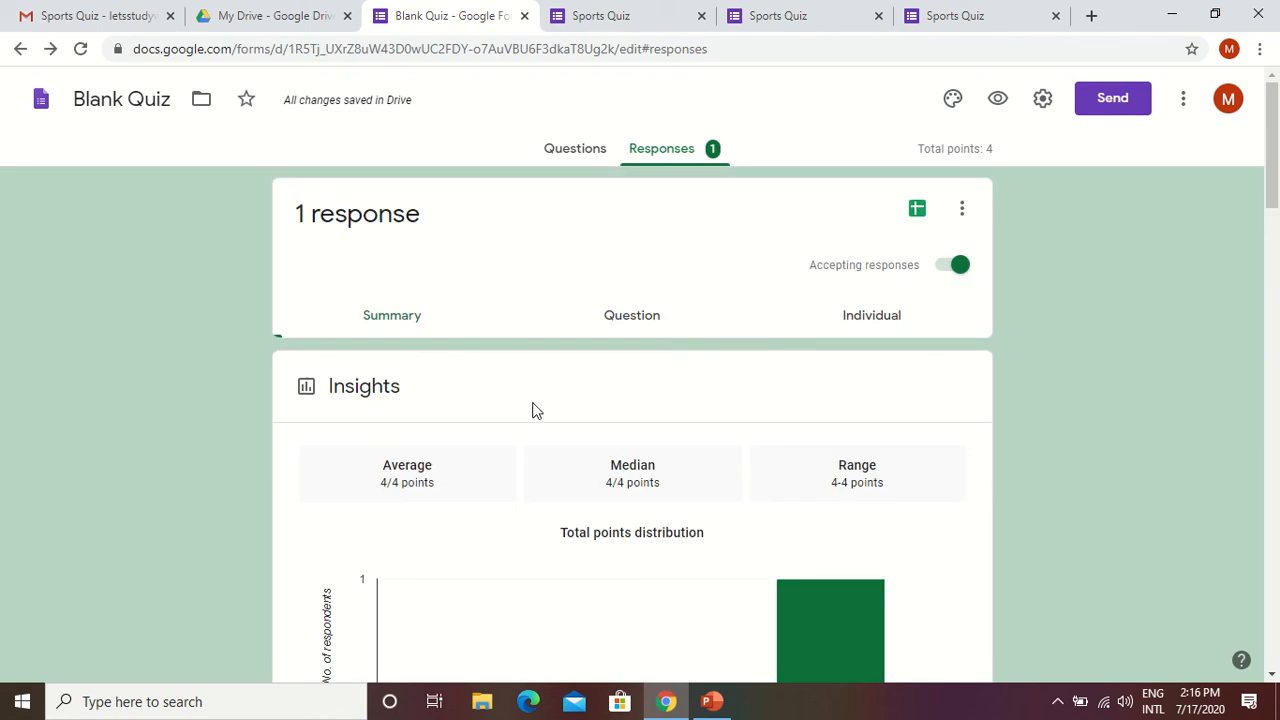
{"action": "left_click", "coordinate": [944, 270]}
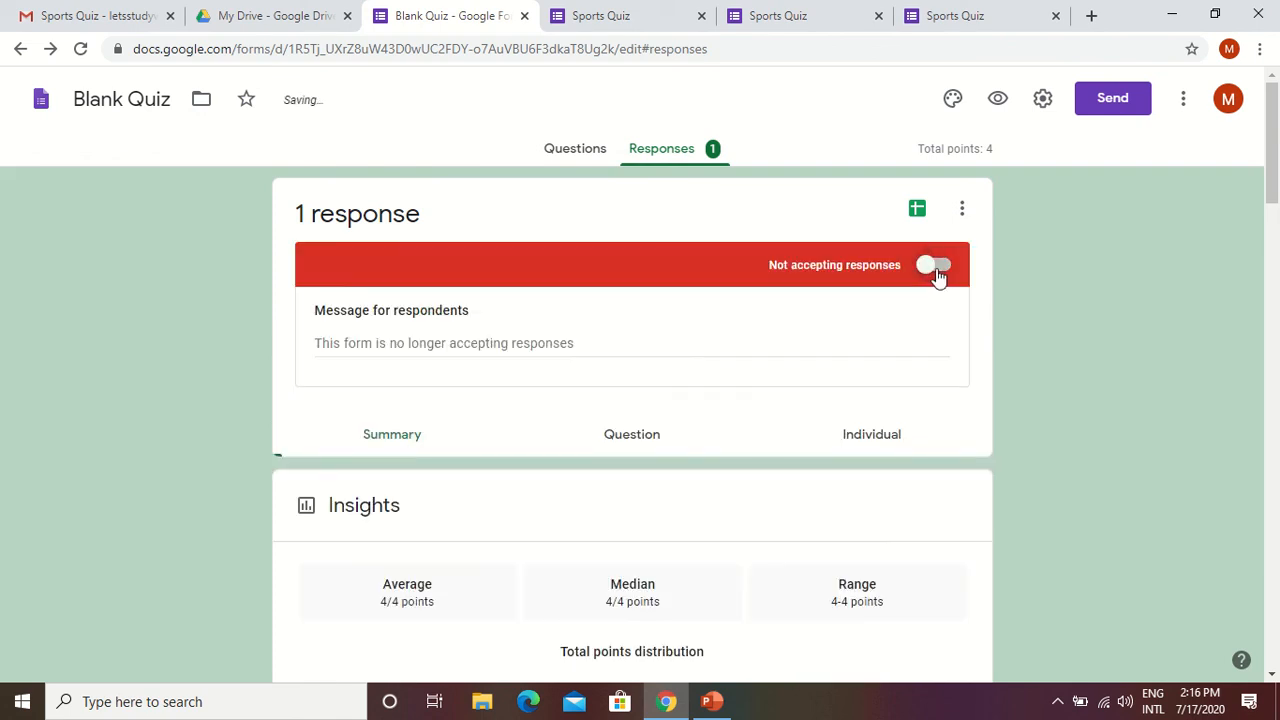
{"action": "left_click", "coordinate": [946, 268]}
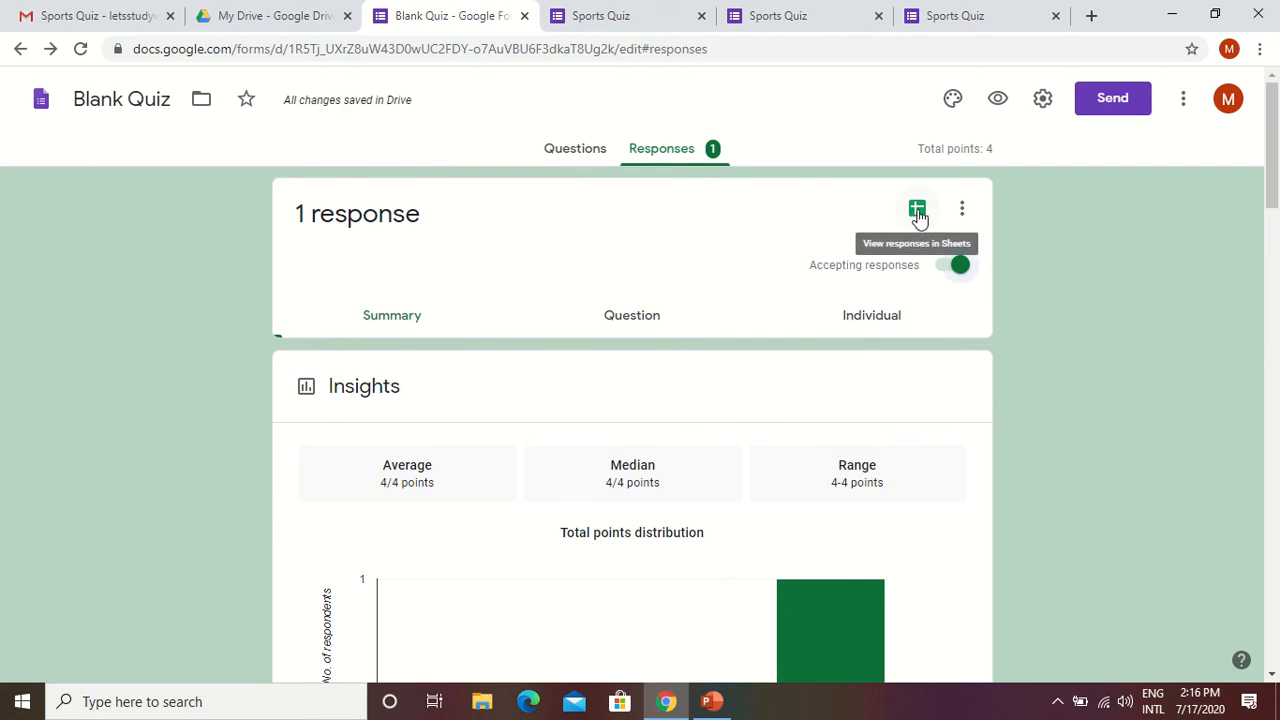
Open the form's linked response spreadsheet in Sheets and review the recorded submission.
{"action": "left_click", "coordinate": [918, 213]}
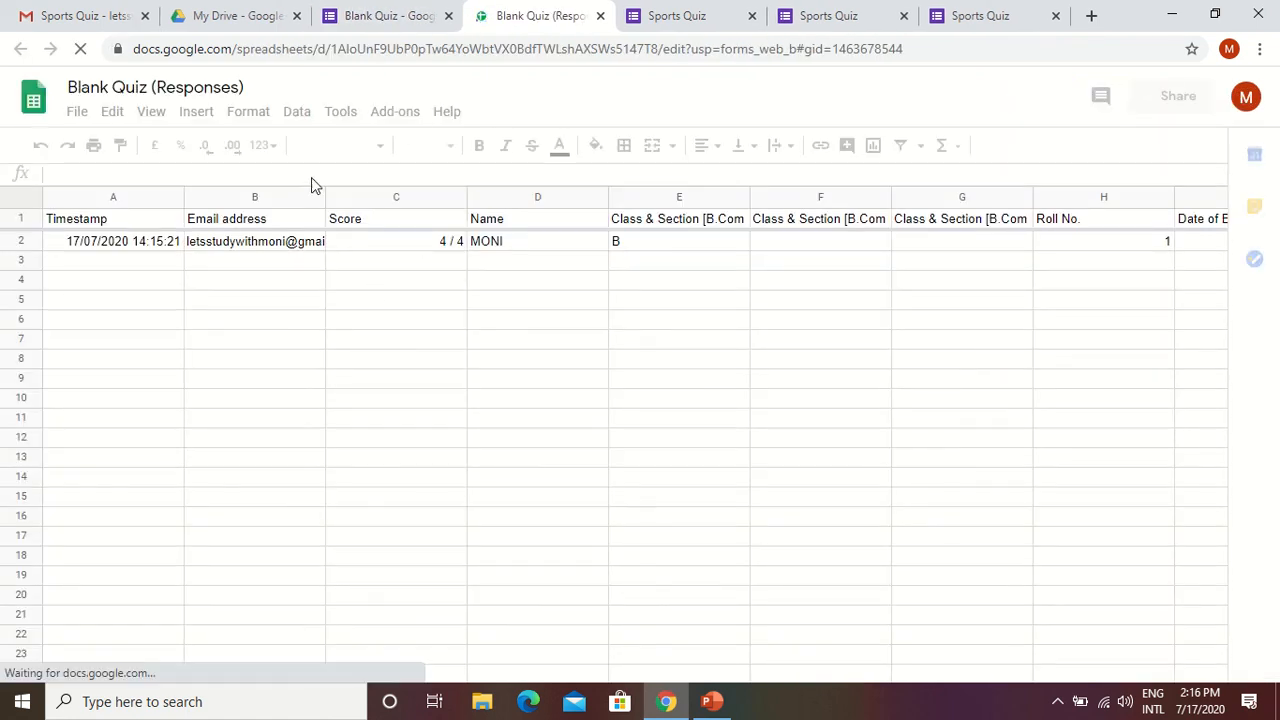
{"action": "left_click", "coordinate": [383, 20]}
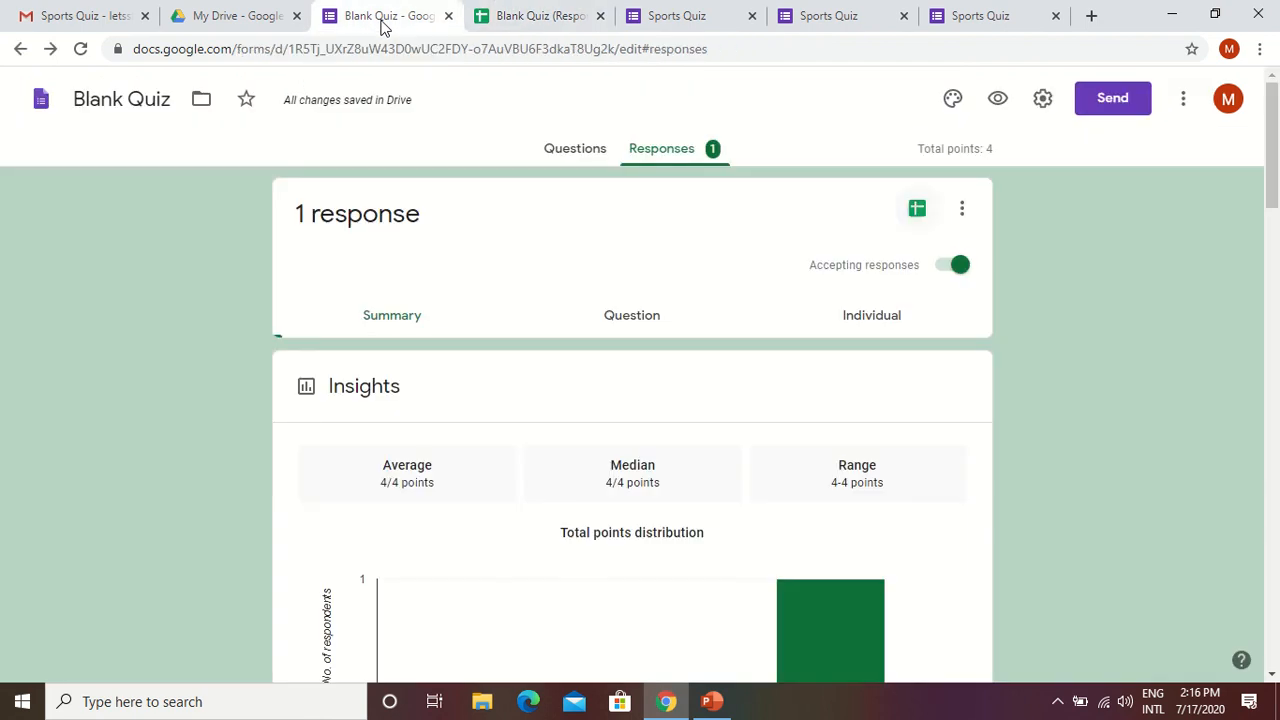
{"action": "left_click", "coordinate": [918, 212]}
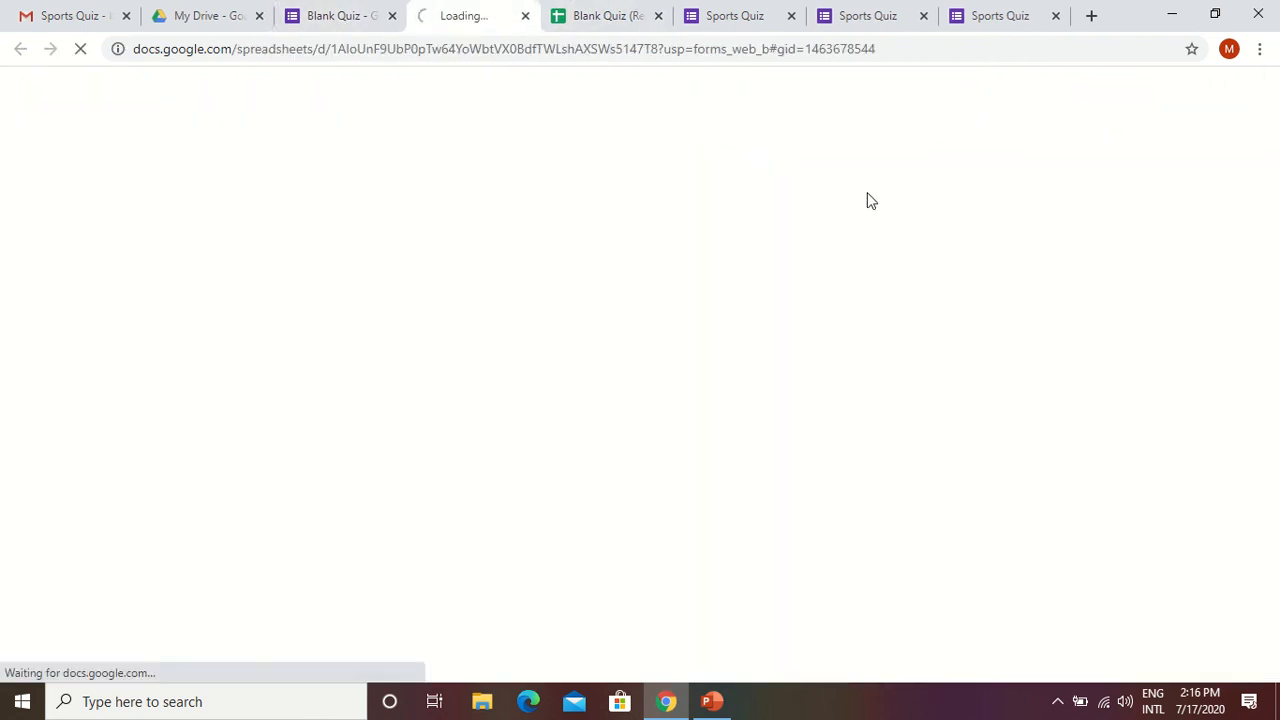
{"action": "left_click", "coordinate": [525, 16]}
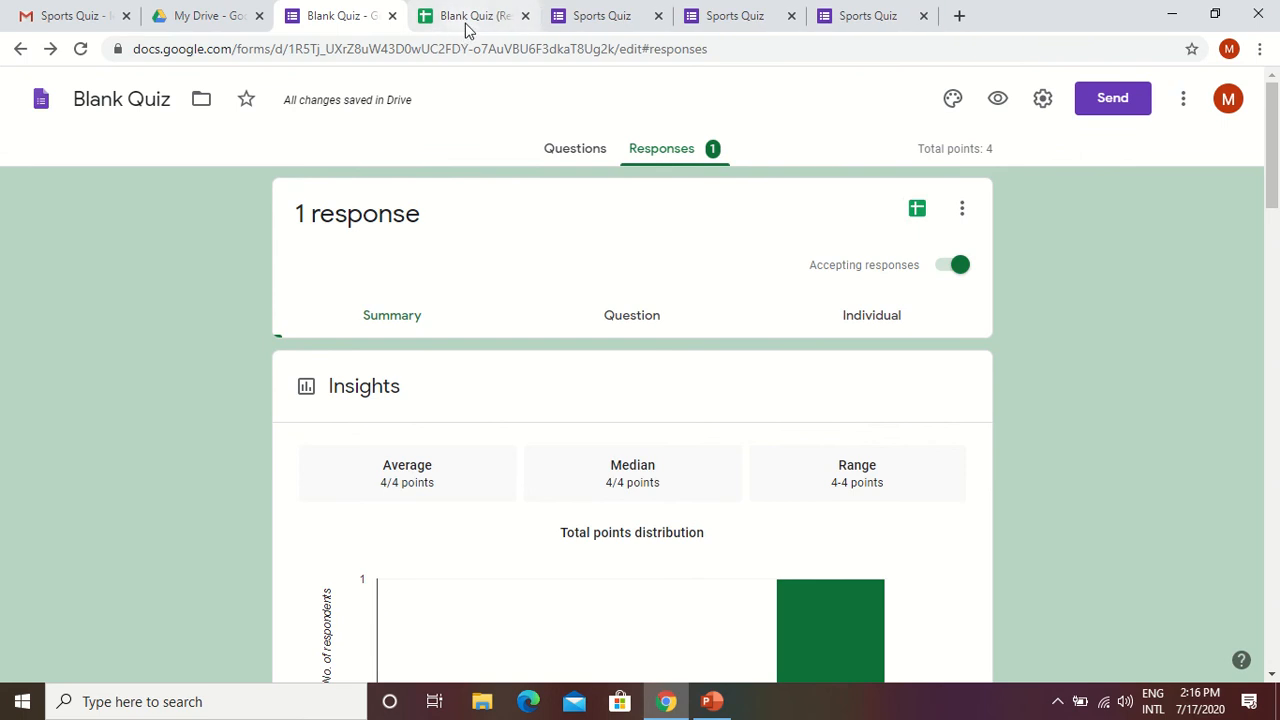
{"action": "left_click", "coordinate": [466, 26]}
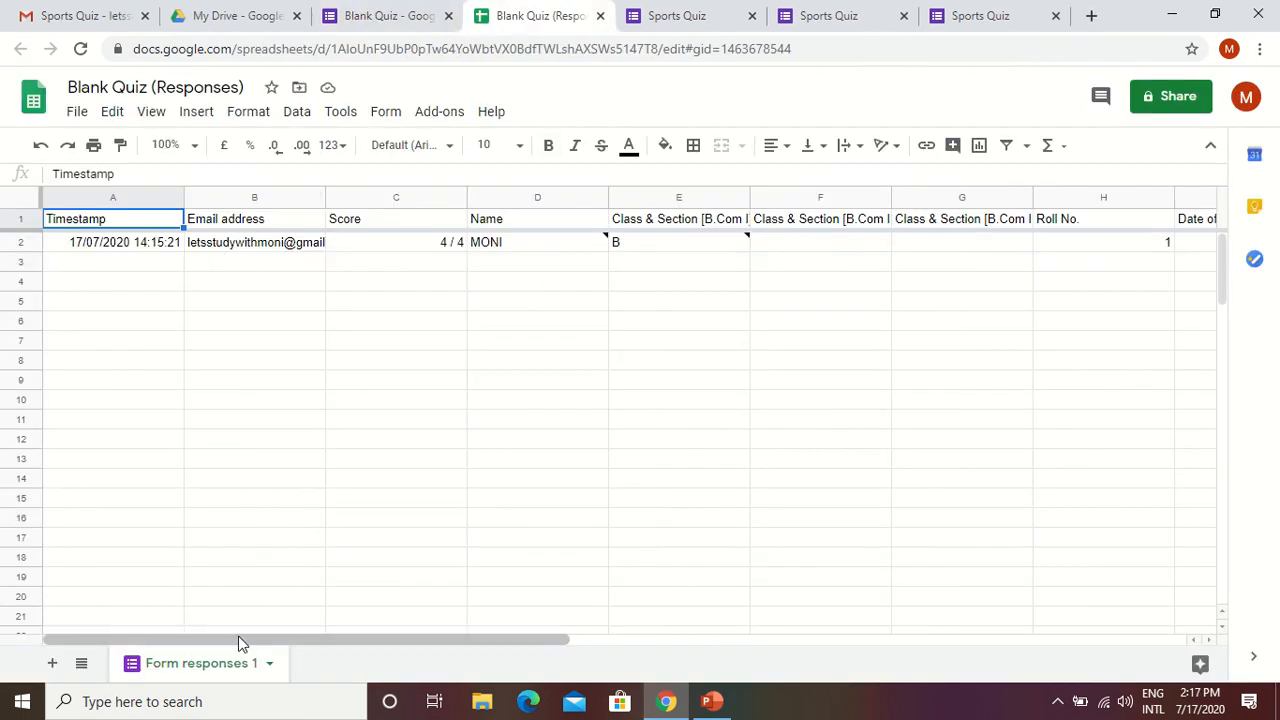
{"action": "mouse_move", "coordinate": [240, 645]}
{"action": "left_mouse_down"}
{"action": "mouse_move", "coordinate": [526, 669]}
{"action": "mouse_move", "coordinate": [745, 641]}
{"action": "mouse_move", "coordinate": [234, 631]}
{"action": "left_mouse_up"}
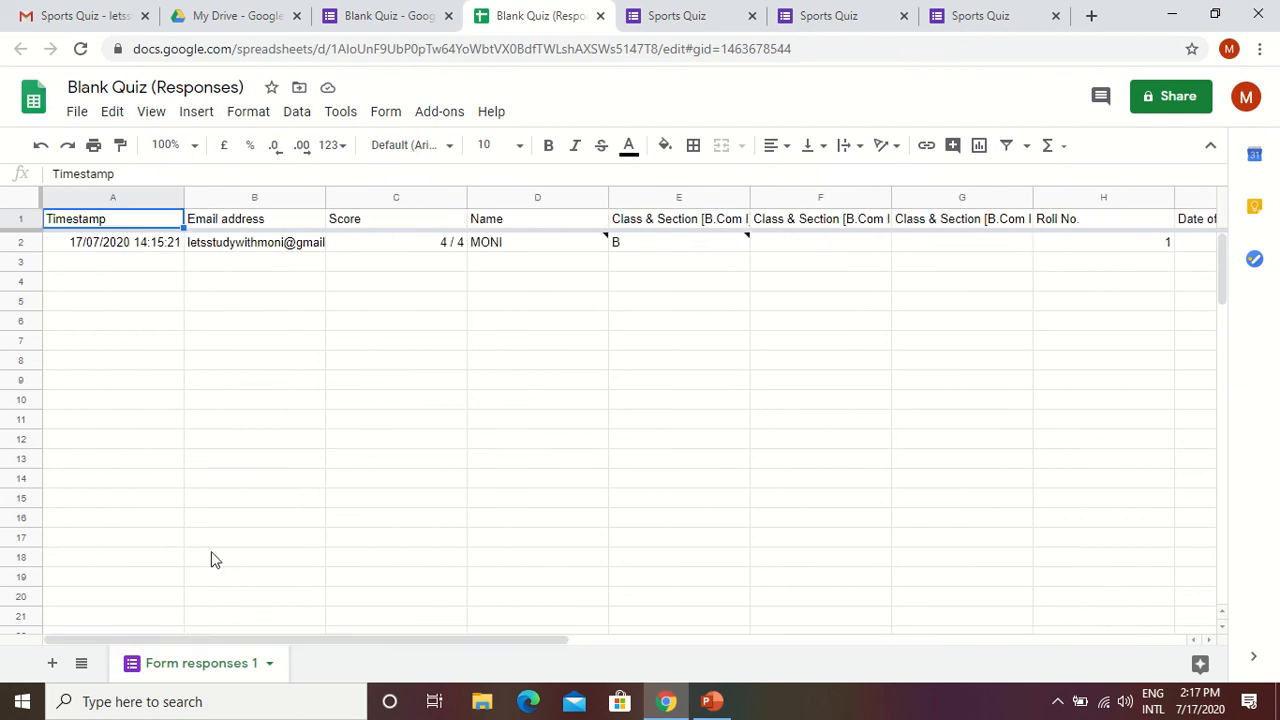
Return to the Blank Quiz form, delete all of its responses, and go back to the questions.
{"action": "left_click", "coordinate": [391, 20]}
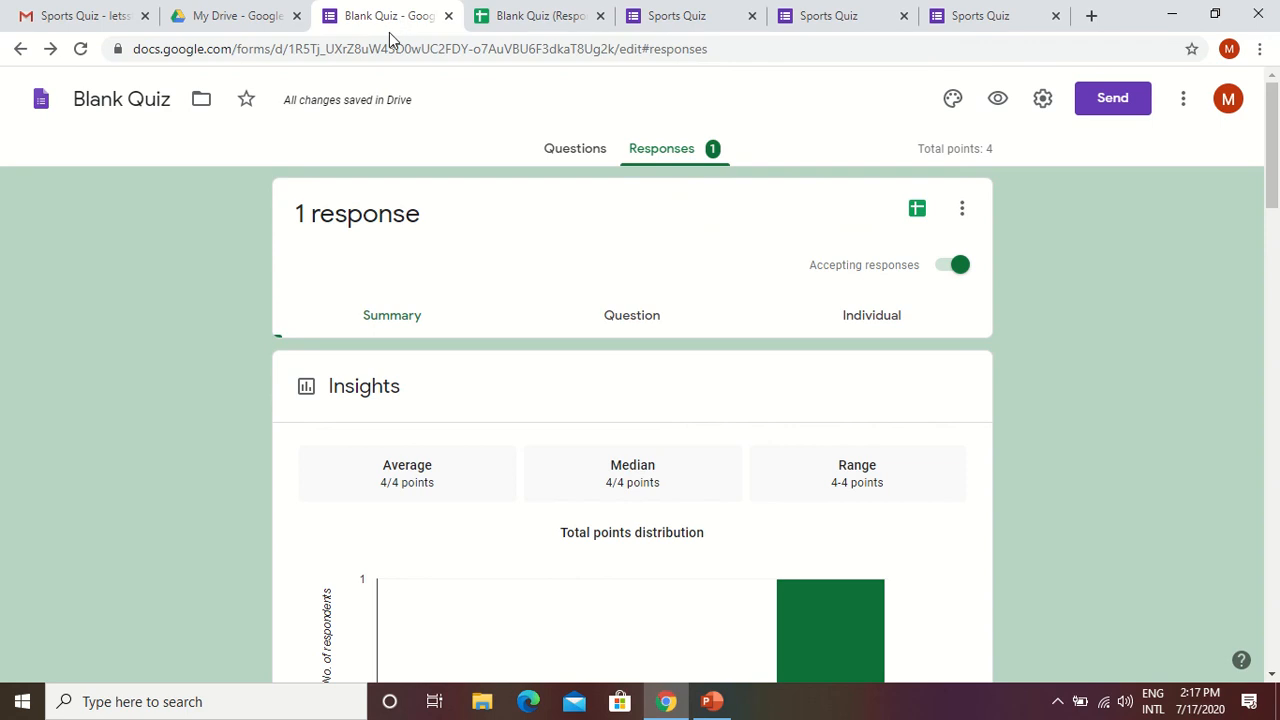
{"action": "left_click", "coordinate": [963, 213]}
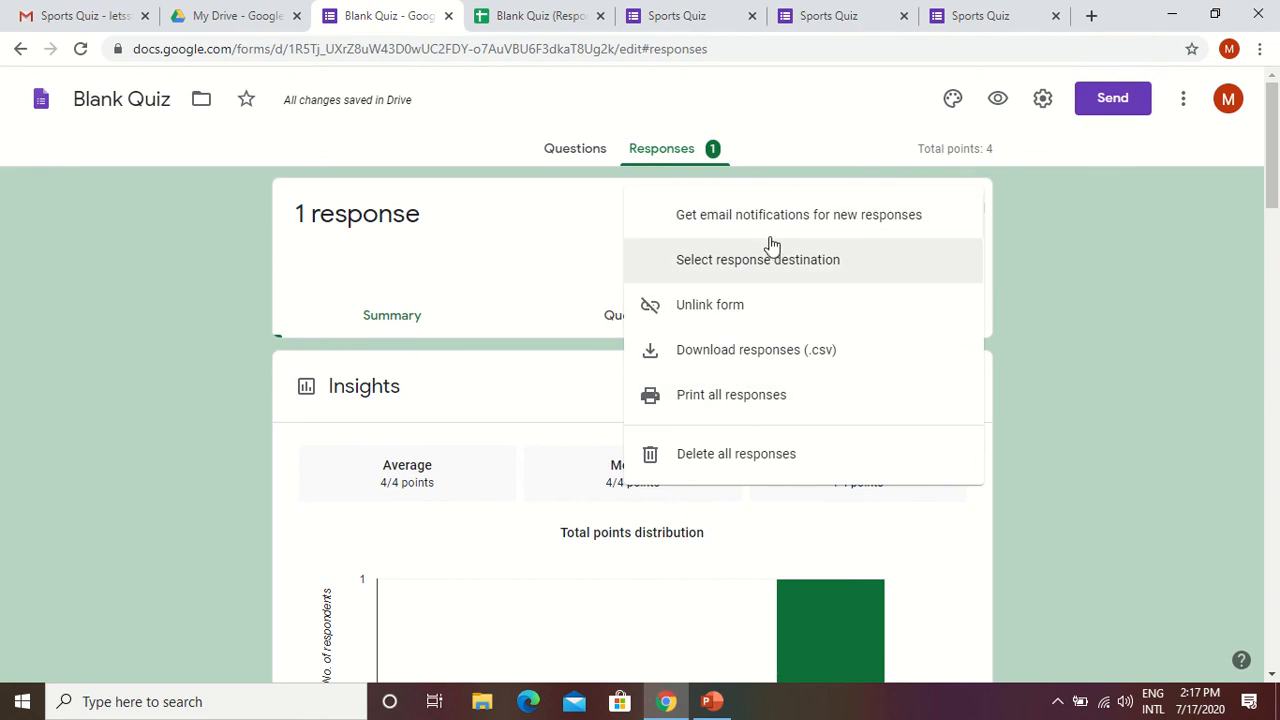
{"action": "left_click", "coordinate": [712, 458]}
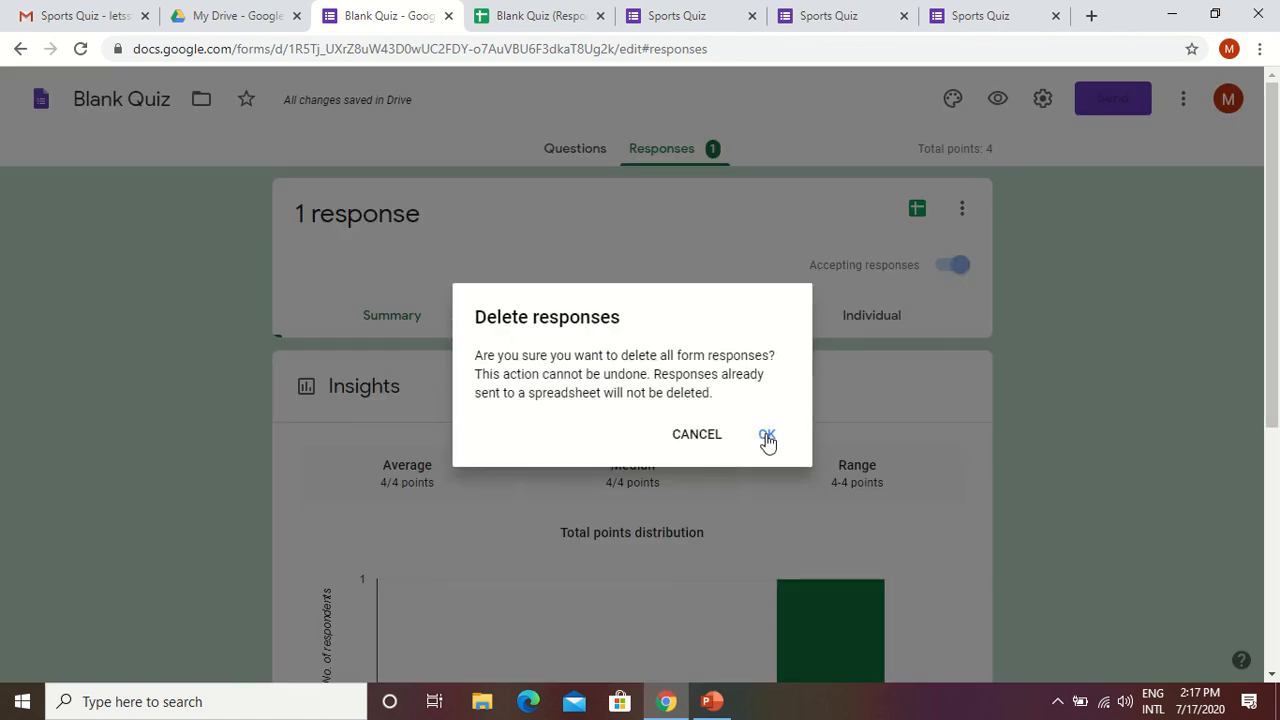
{"action": "left_click", "coordinate": [765, 434]}
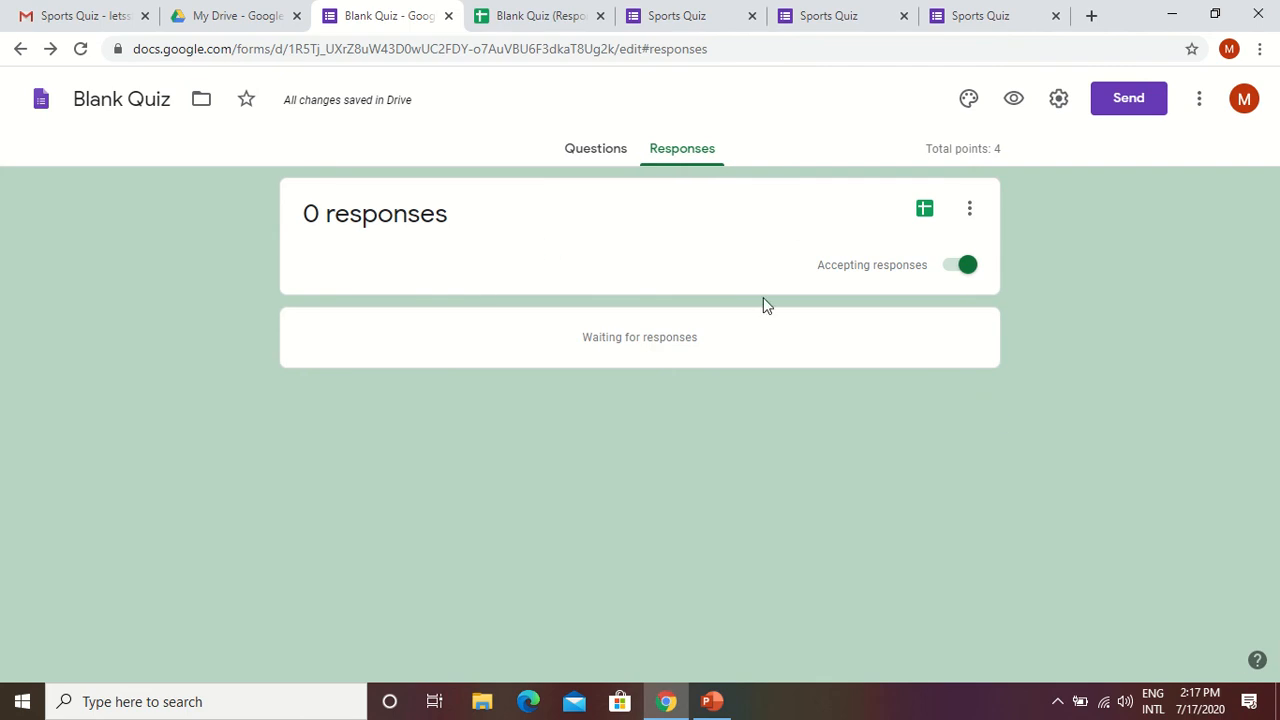
{"action": "left_click", "coordinate": [597, 158]}
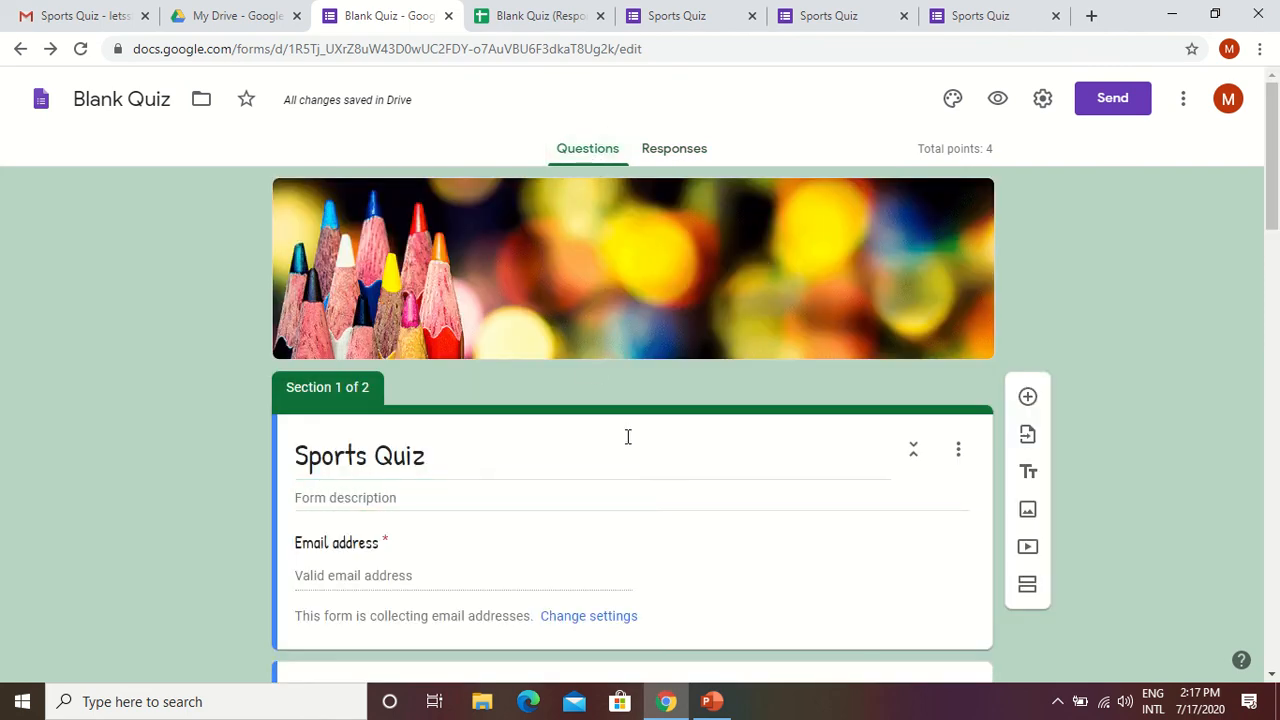
Switch to the PowerPoint presentation and start the slide show from slide 2, the closing thanks slide.
{"action": "left_click", "coordinate": [711, 701]}
{"action": "left_click", "coordinate": [123, 322]}
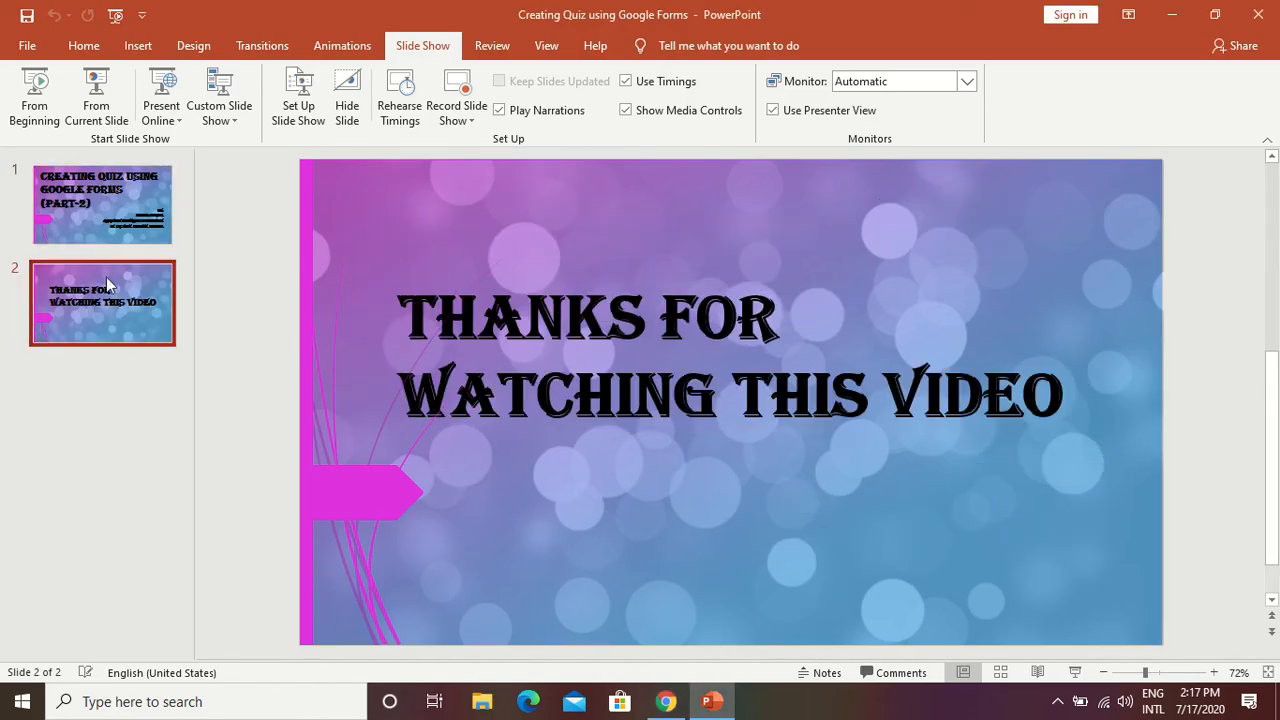
{"action": "left_click", "coordinate": [96, 112]}
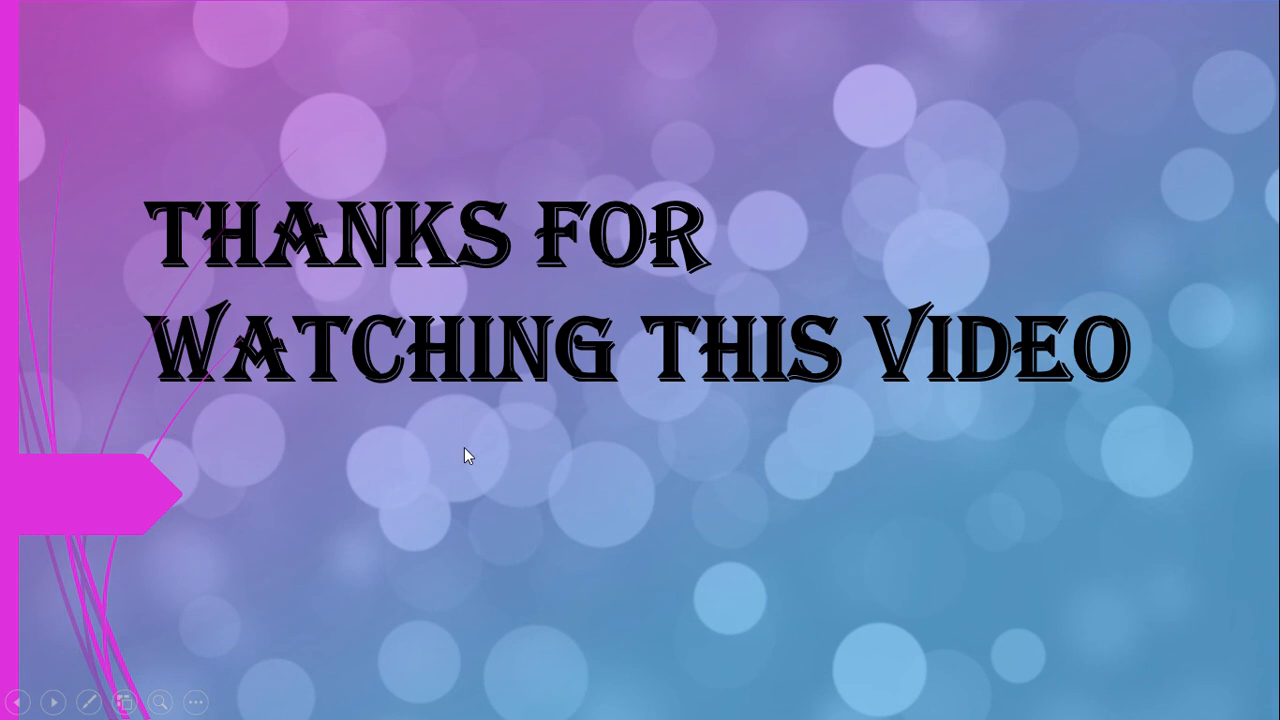